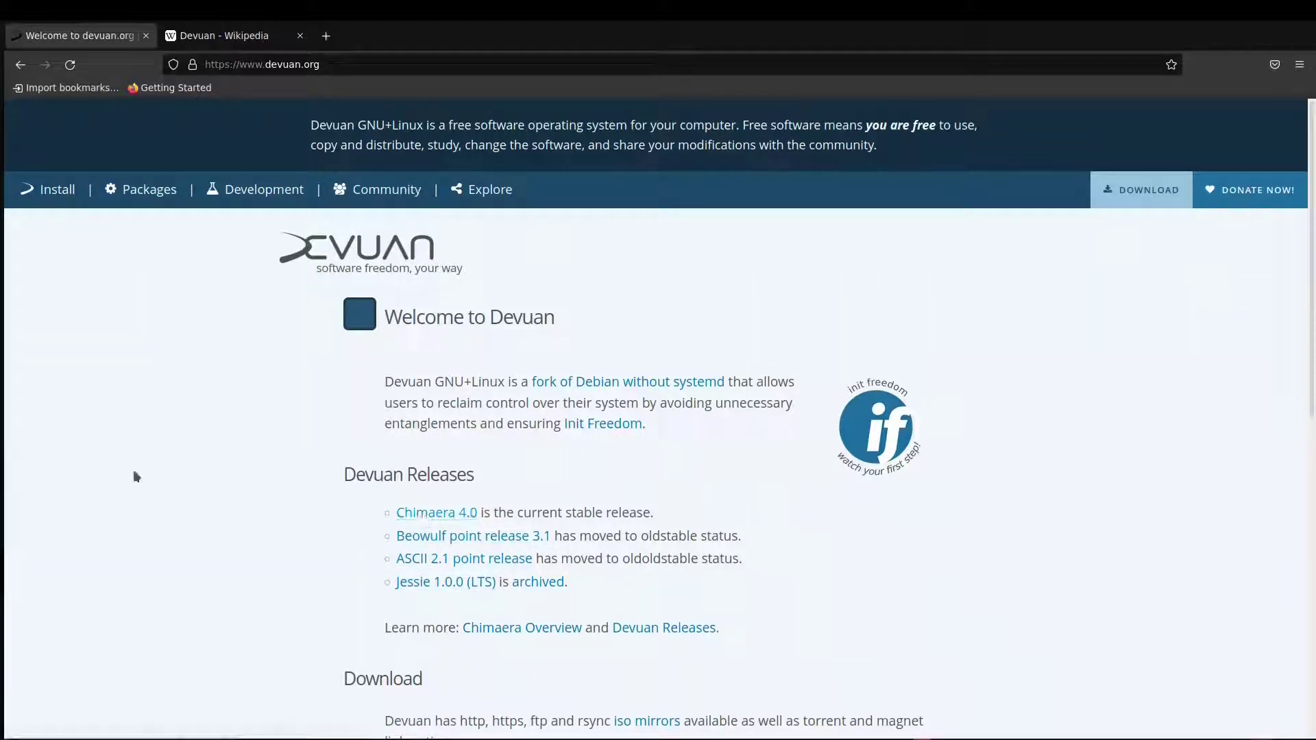
Switch to the Devuan Wikipedia article and read its history and Version history table.
{"action": "left_click", "coordinate": [211, 29]}
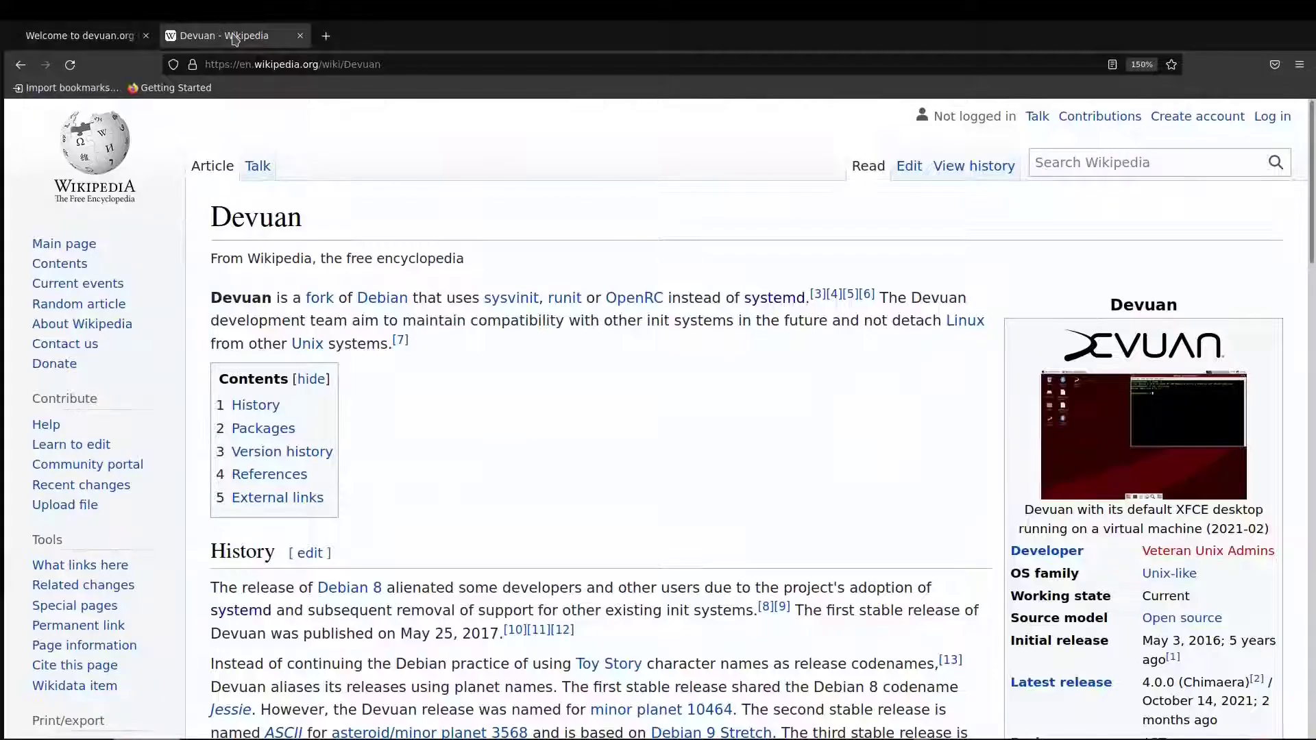
{"action": "scroll", "coordinate": [555, 414], "scroll_direction": "down", "scroll_amount": 3}
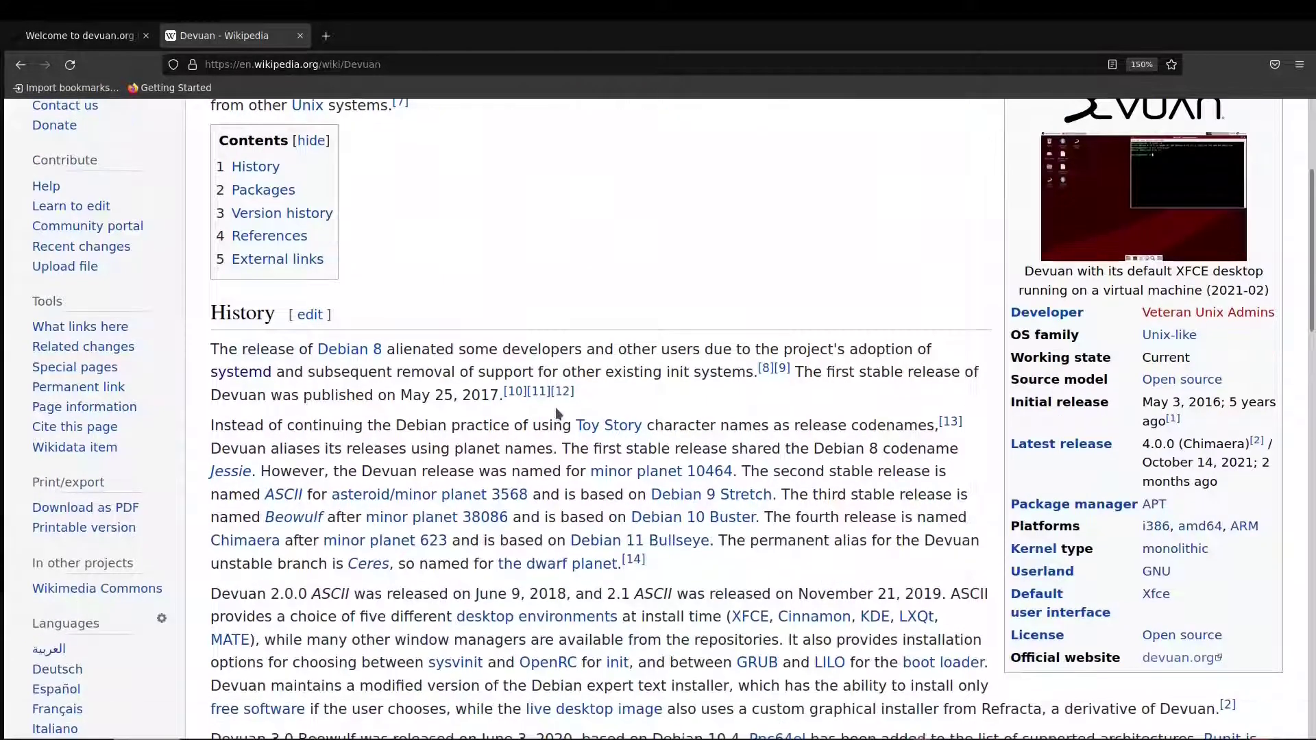
{"action": "scroll", "coordinate": [557, 413], "scroll_direction": "down", "scroll_amount": 2}
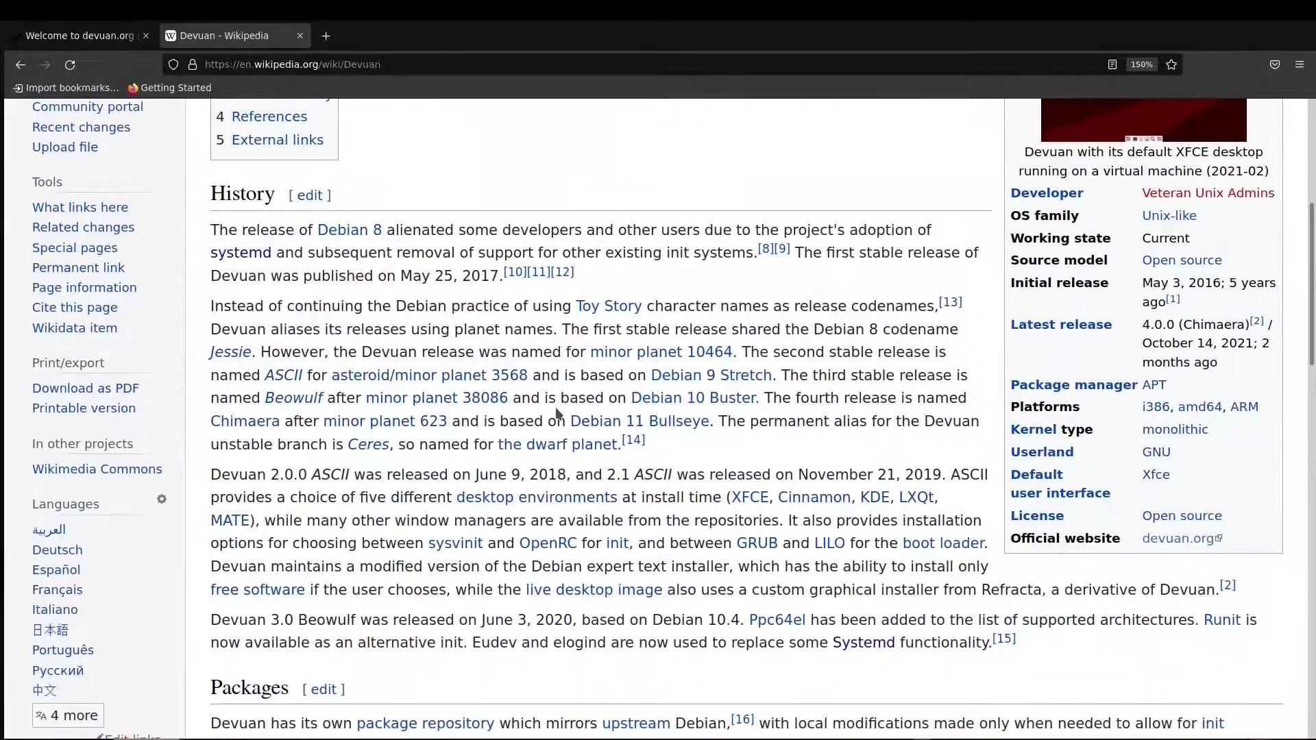
{"action": "scroll", "coordinate": [557, 413], "scroll_direction": "down", "scroll_amount": 9}
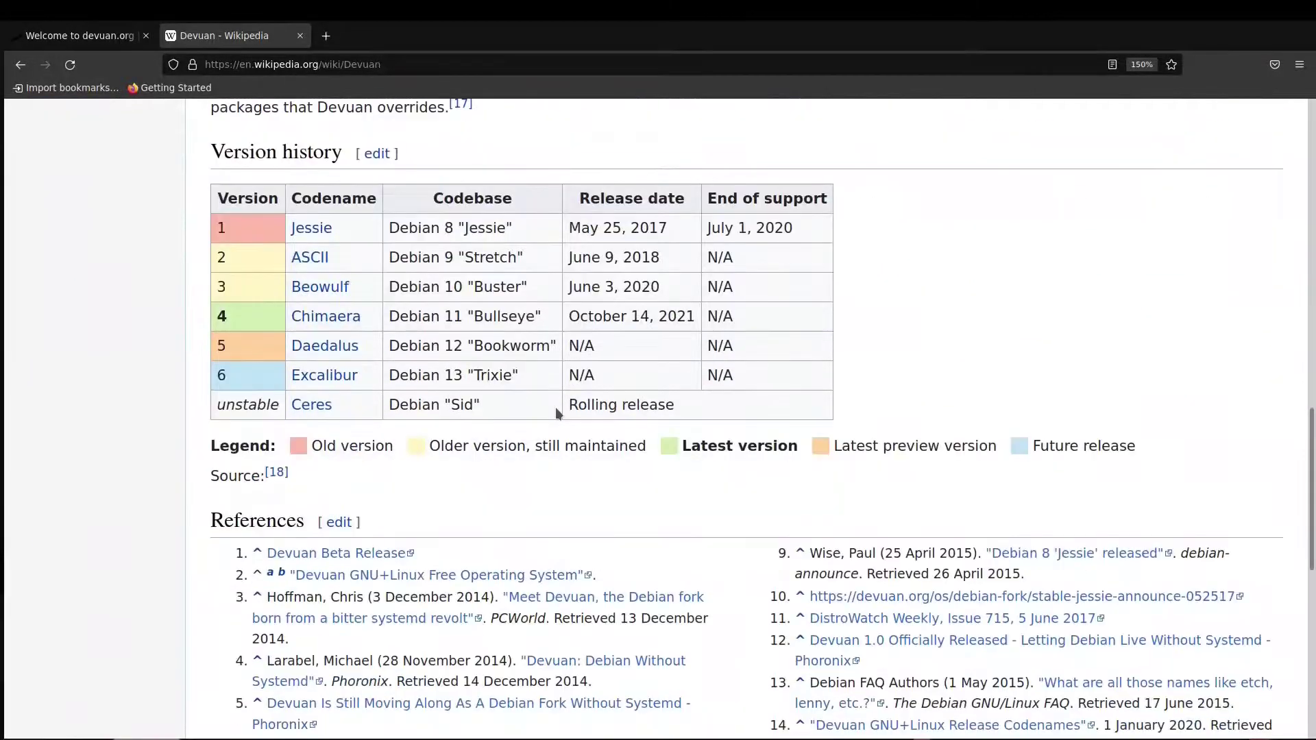
{"action": "scroll", "coordinate": [555, 407], "scroll_direction": "up", "scroll_amount": 3}
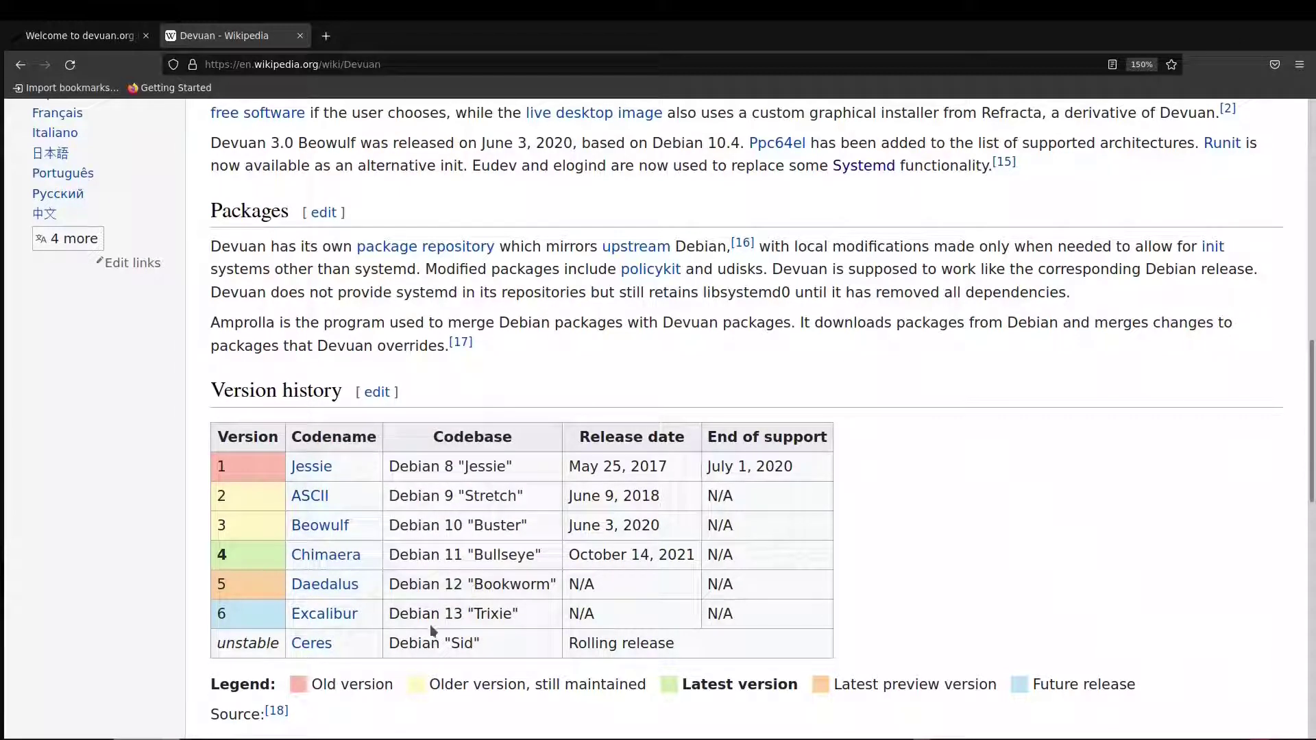
{"action": "scroll", "coordinate": [1005, 584], "scroll_direction": "up", "scroll_amount": 6}
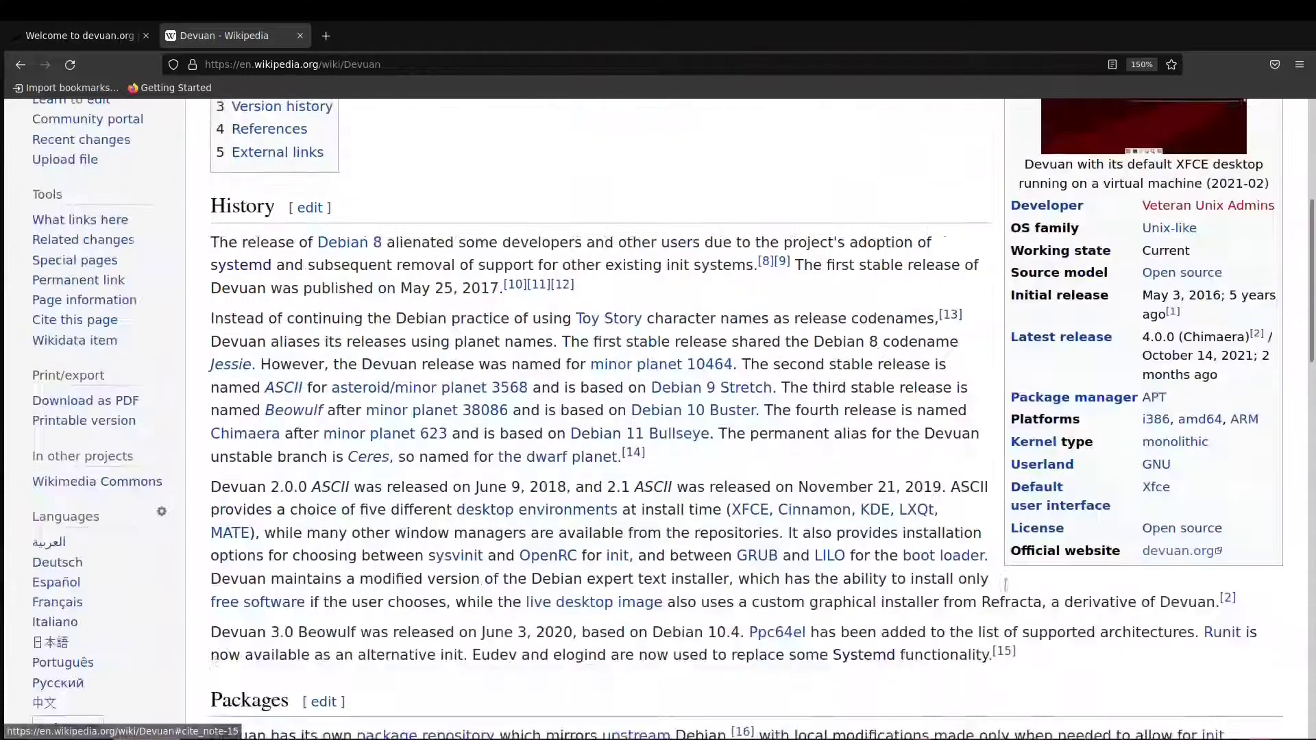
{"action": "scroll", "coordinate": [1005, 583], "scroll_direction": "up", "scroll_amount": 1}
{"action": "scroll", "coordinate": [992, 603], "scroll_direction": "up", "scroll_amount": 1}
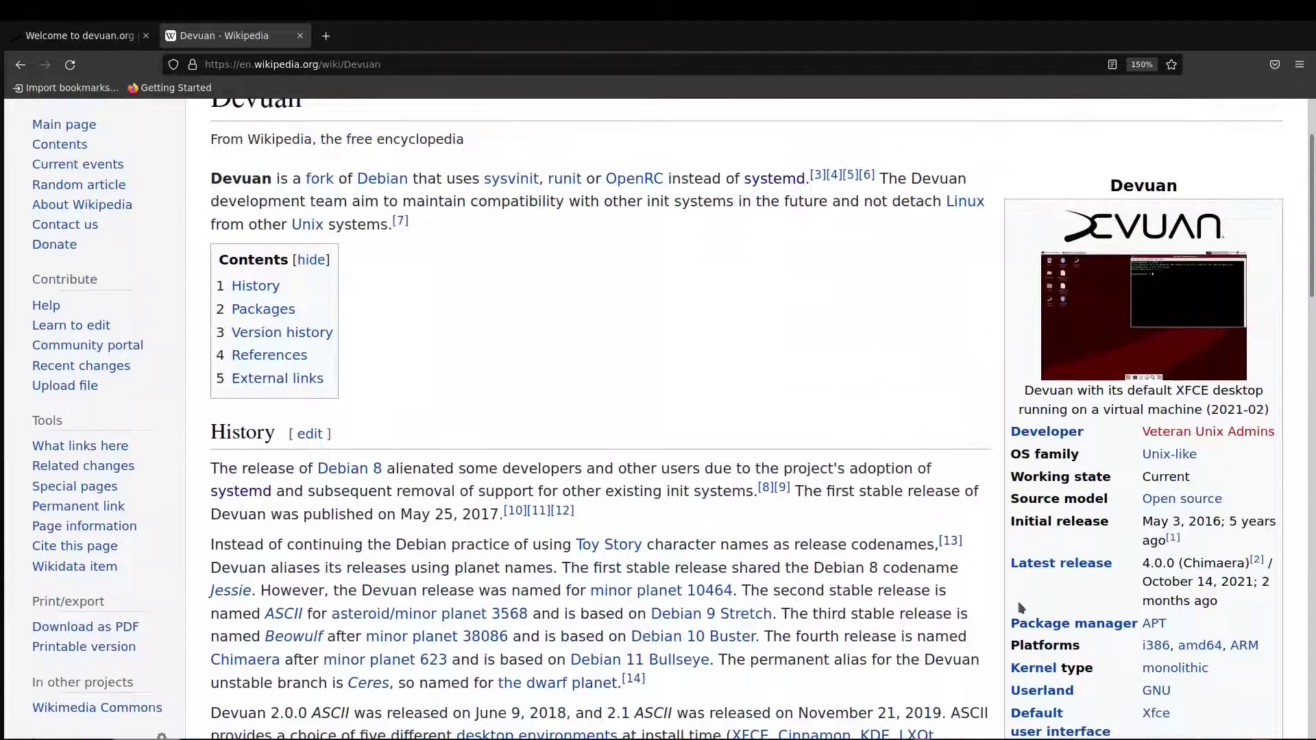
{"action": "scroll", "coordinate": [1258, 663], "scroll_direction": "down", "scroll_amount": 1}
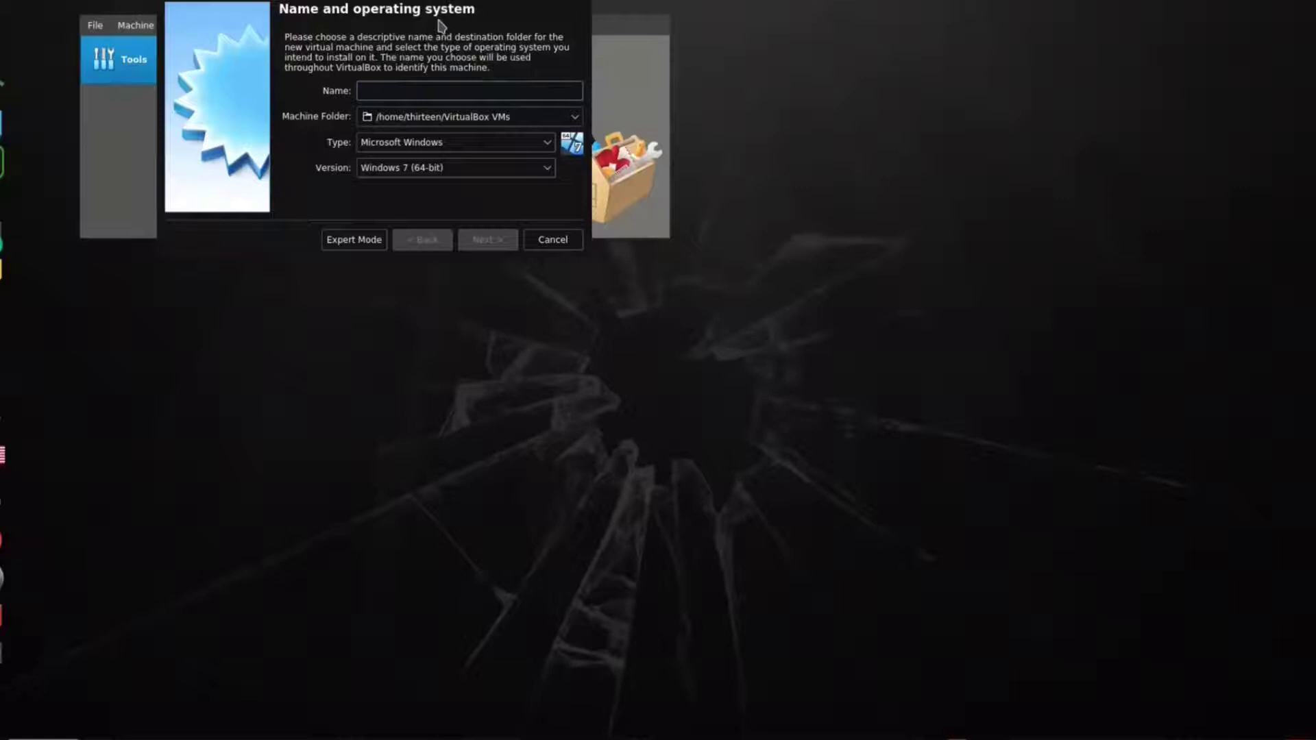
Start a new virtual machine named devuan, type Linux, version Debian (64-bit).
{"action": "left_click_drag", "start_coordinate": [437, 8], "coordinate": [739, 373]}
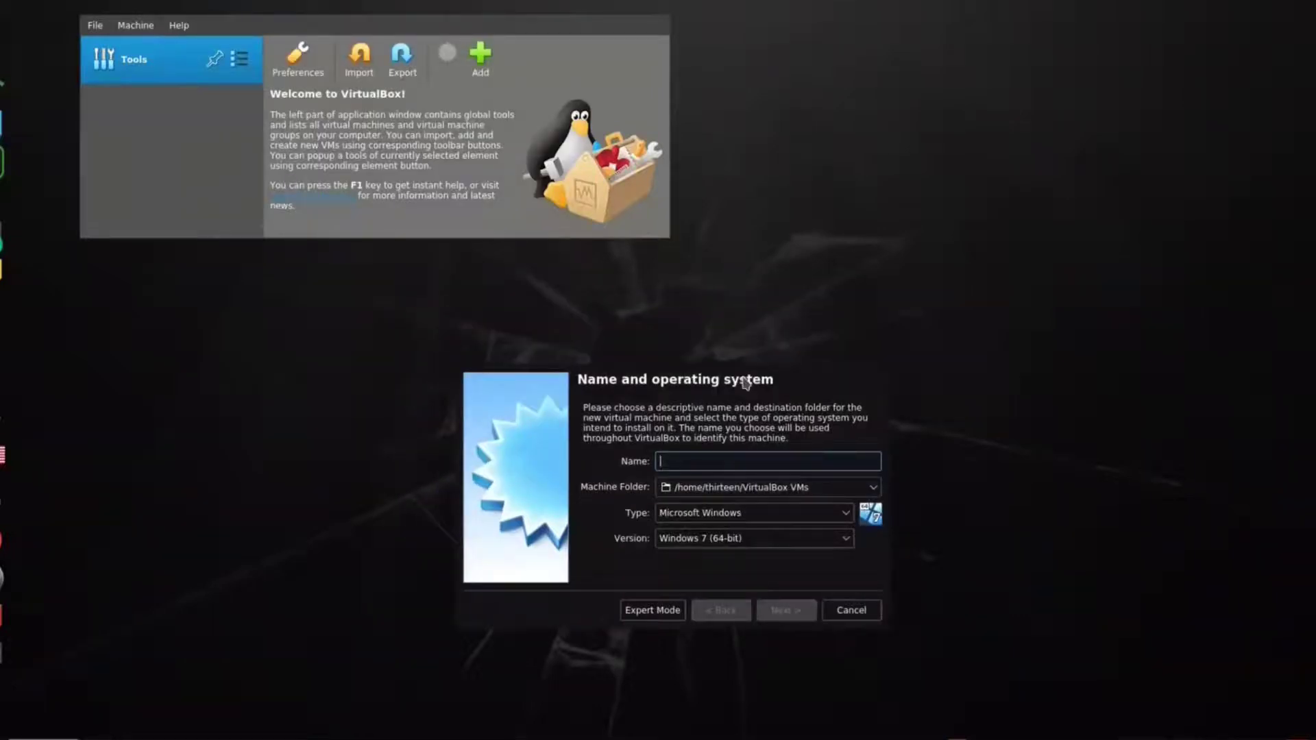
{"action": "type", "text": "devua"}
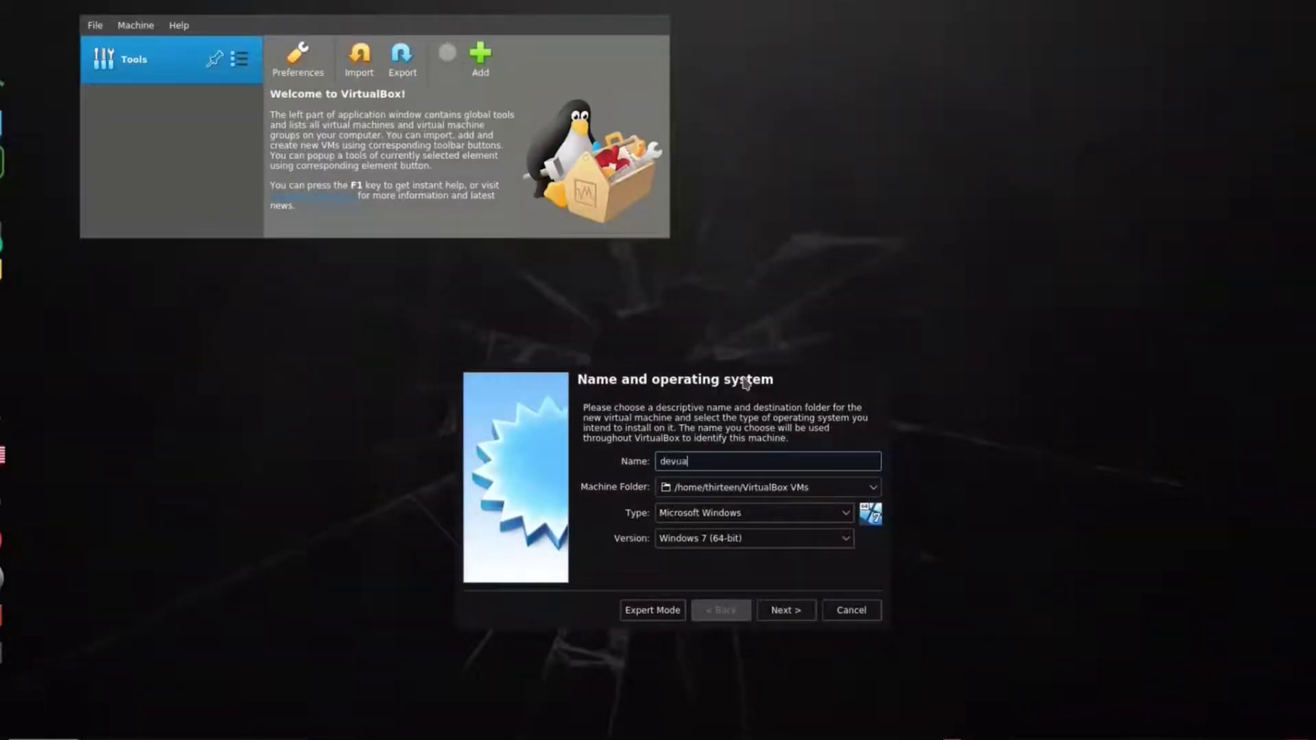
{"action": "type", "text": "n"}
{"action": "key", "text": "Tab"}
{"action": "key", "text": "Tab"}
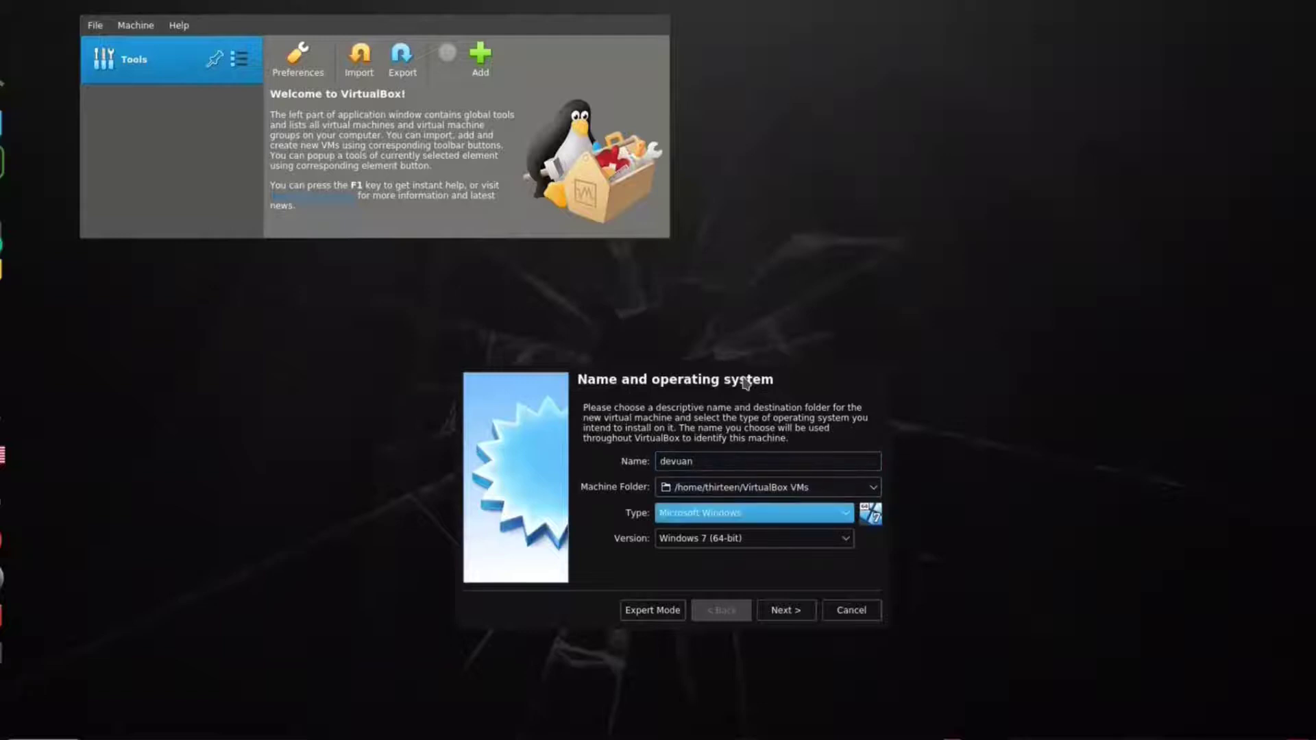
{"action": "key", "text": "l"}
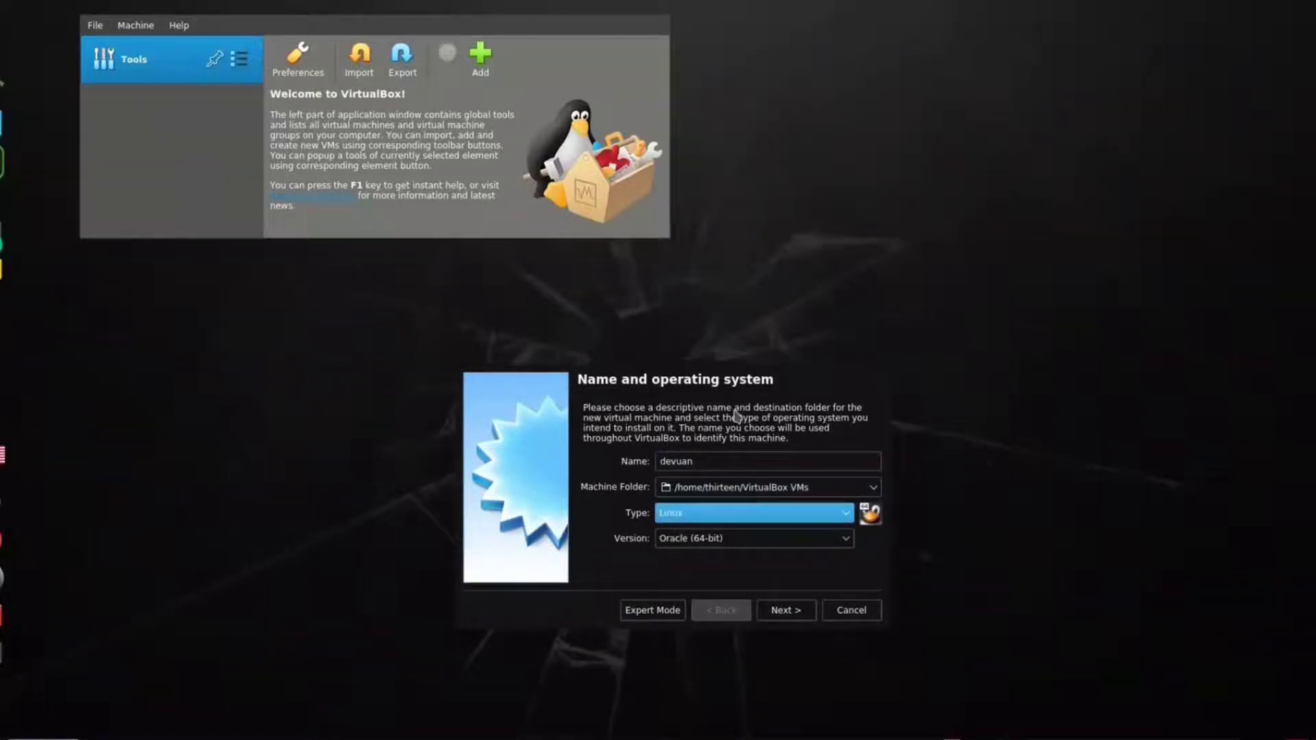
{"action": "left_click", "coordinate": [750, 541]}
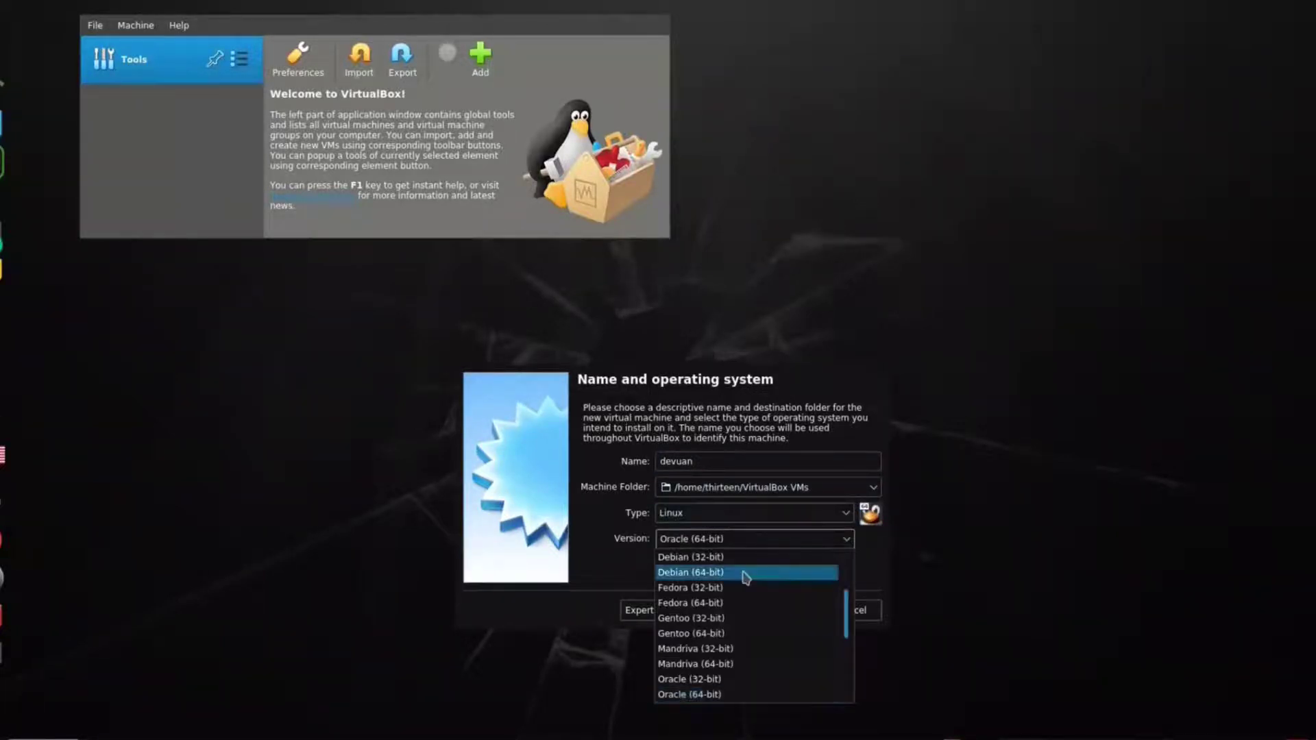
{"action": "left_click", "coordinate": [746, 574]}
Raise memory above 1024 MB and create a dynamically allocated 8.00 GB virtual hard disk.
{"action": "left_click", "coordinate": [781, 610]}
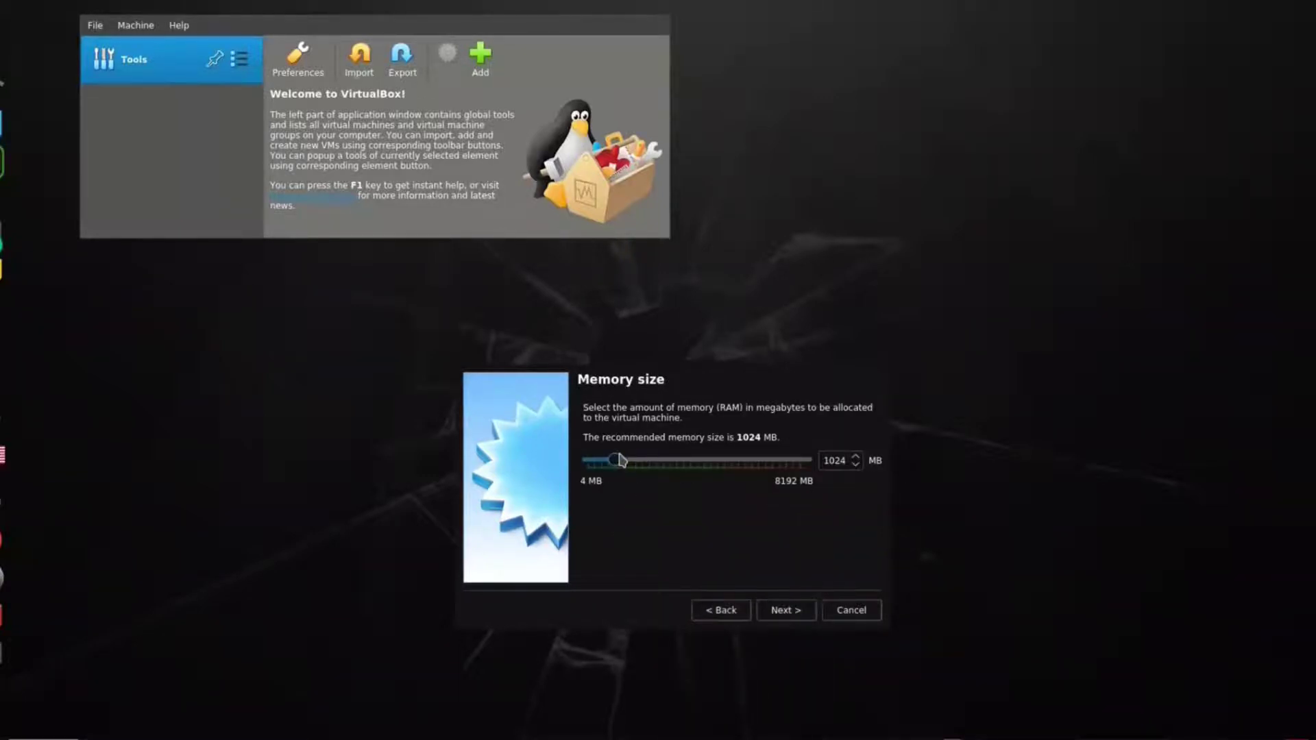
{"action": "left_click_drag", "start_coordinate": [621, 460], "coordinate": [641, 461]}
{"action": "left_click", "coordinate": [792, 614]}
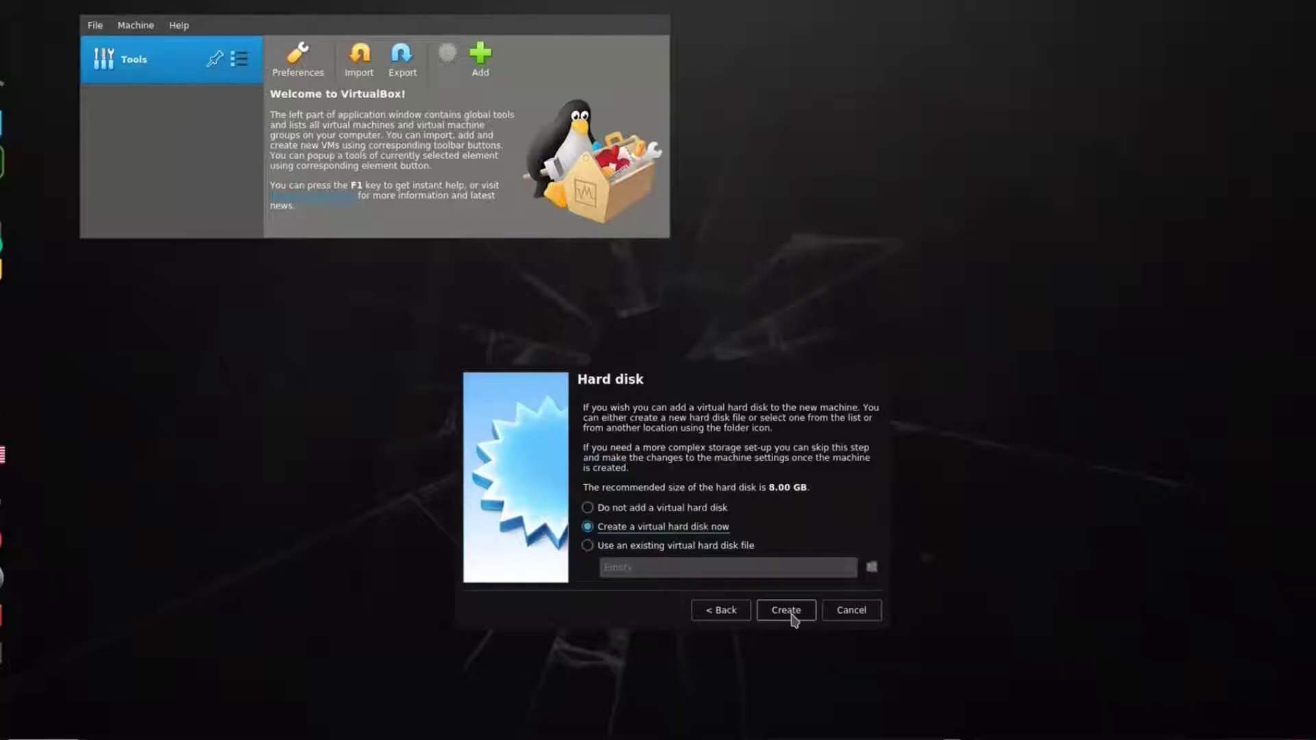
{"action": "left_click", "coordinate": [794, 618]}
{"action": "left_click", "coordinate": [788, 629]}
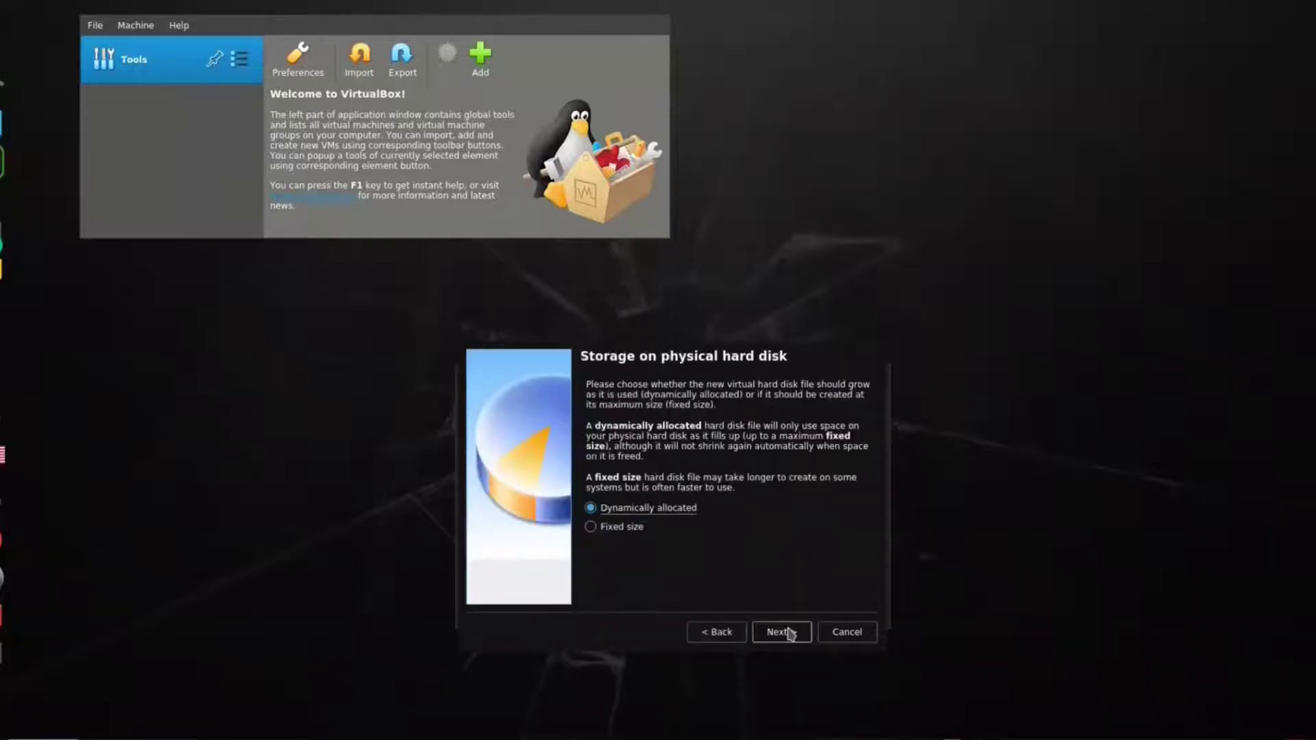
{"action": "left_click", "coordinate": [788, 633]}
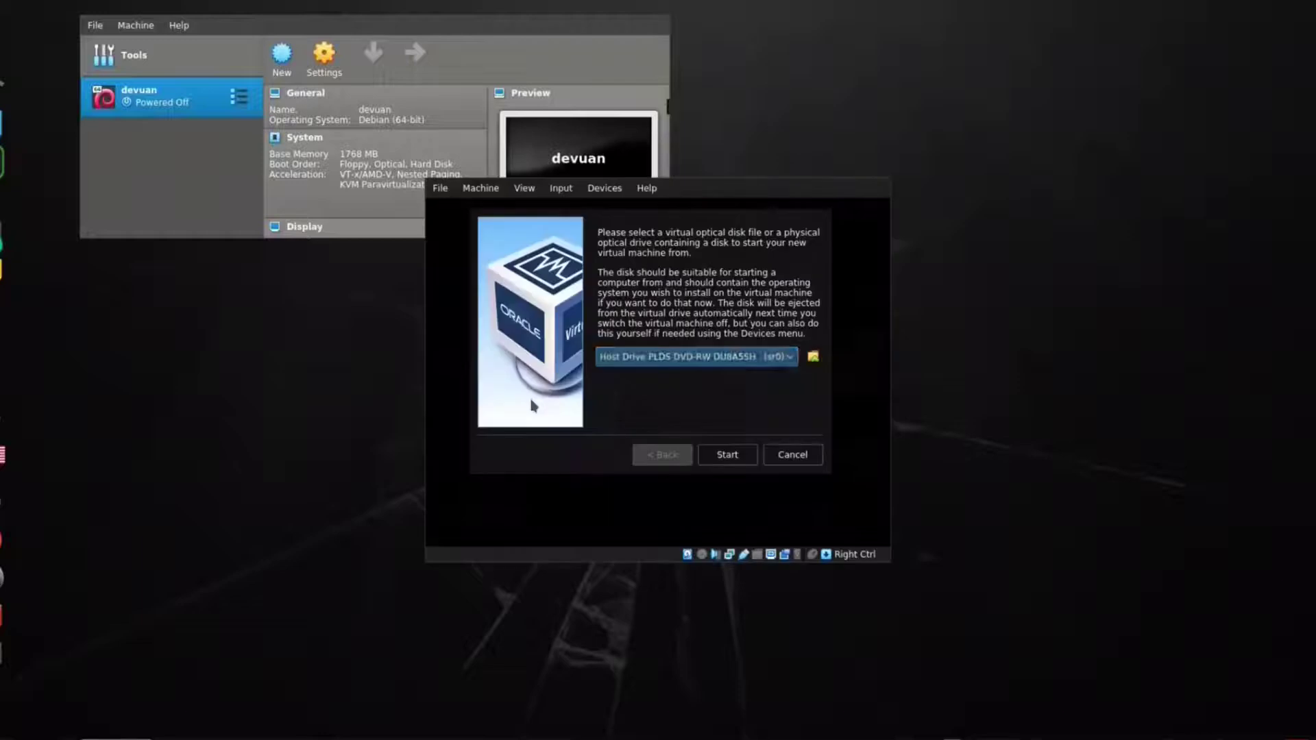
Use devuan_chimaera_4.0.0_amd64_desktop-live.iso as start-up disk, start the VM and boot devuan-live.
{"action": "left_click", "coordinate": [812, 356]}
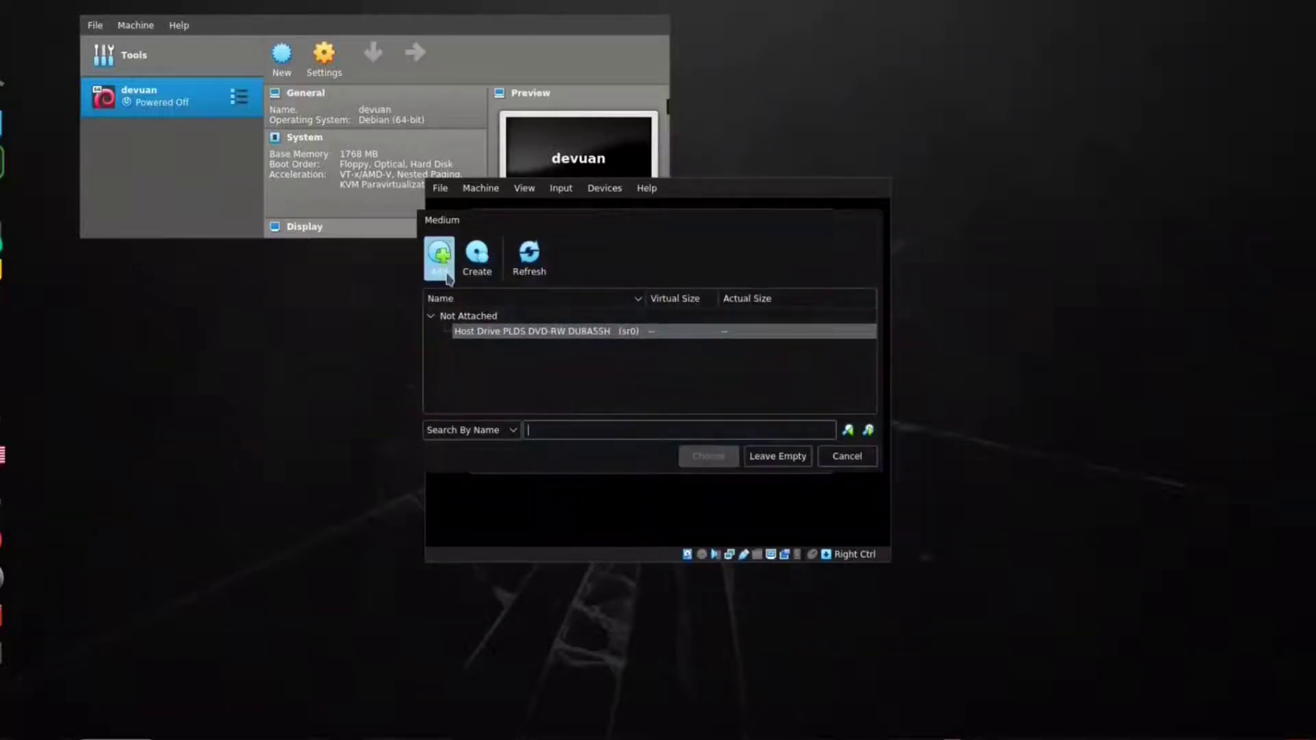
{"action": "left_click", "coordinate": [439, 253]}
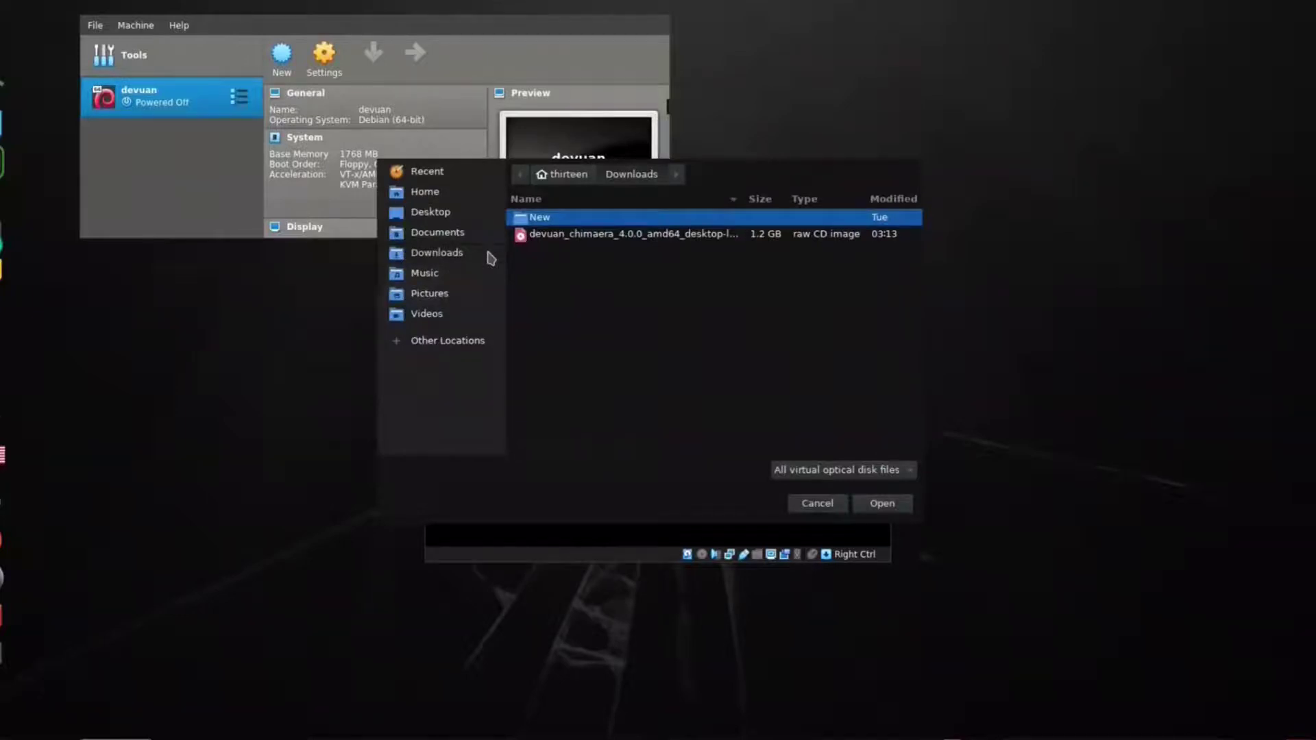
{"action": "key", "text": "Down"}
{"action": "left_click", "coordinate": [882, 505]}
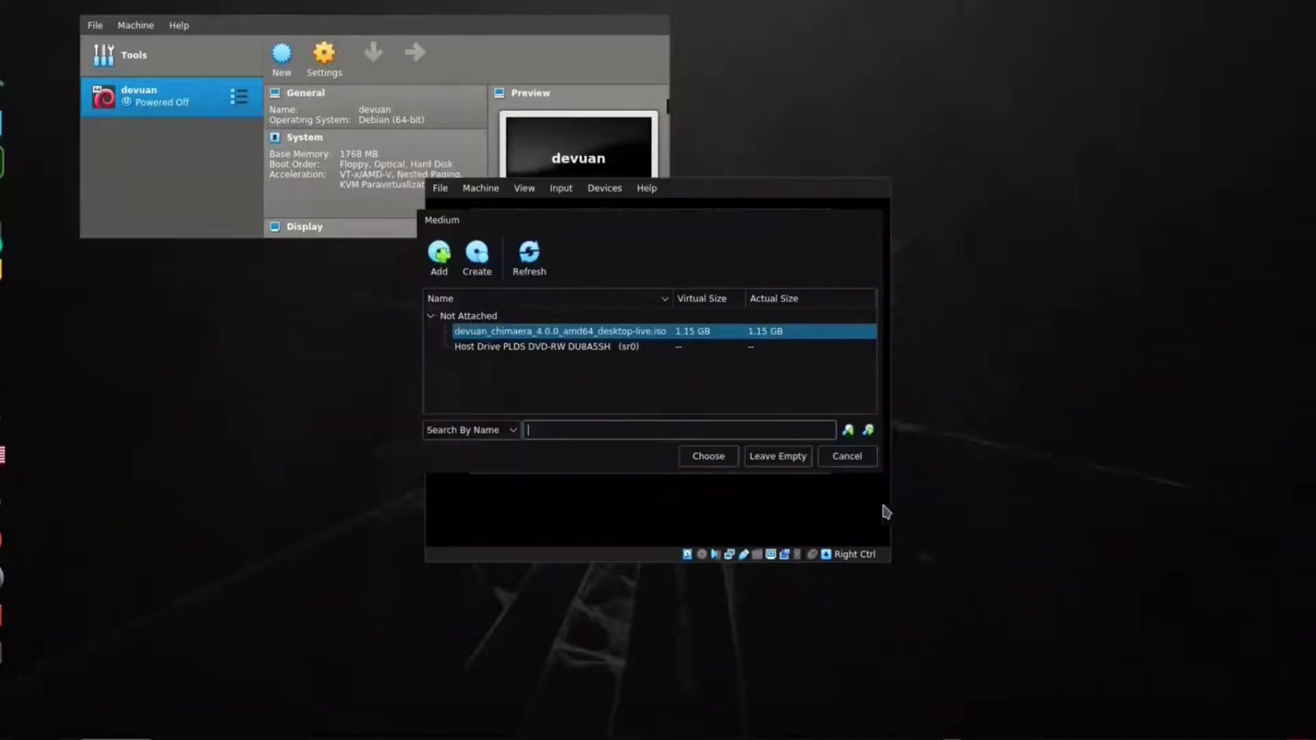
{"action": "left_click", "coordinate": [709, 457]}
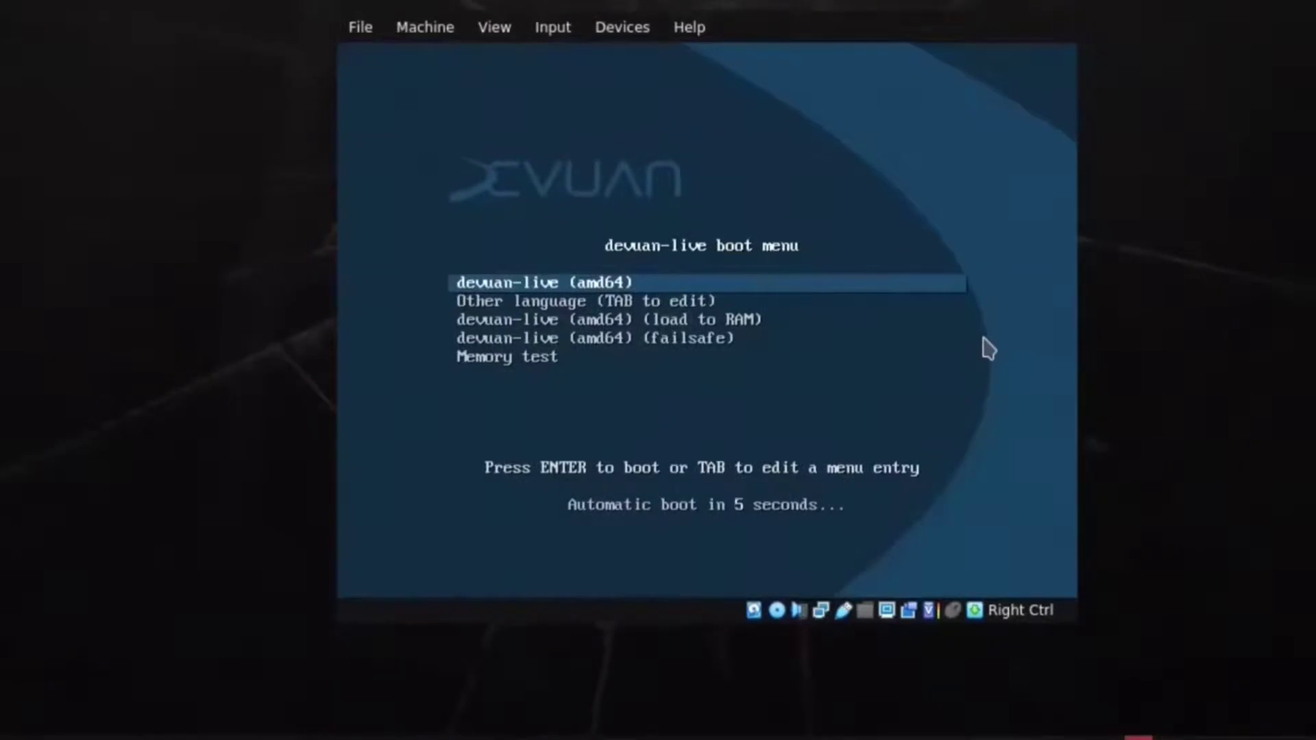
{"action": "key", "text": "Return"}
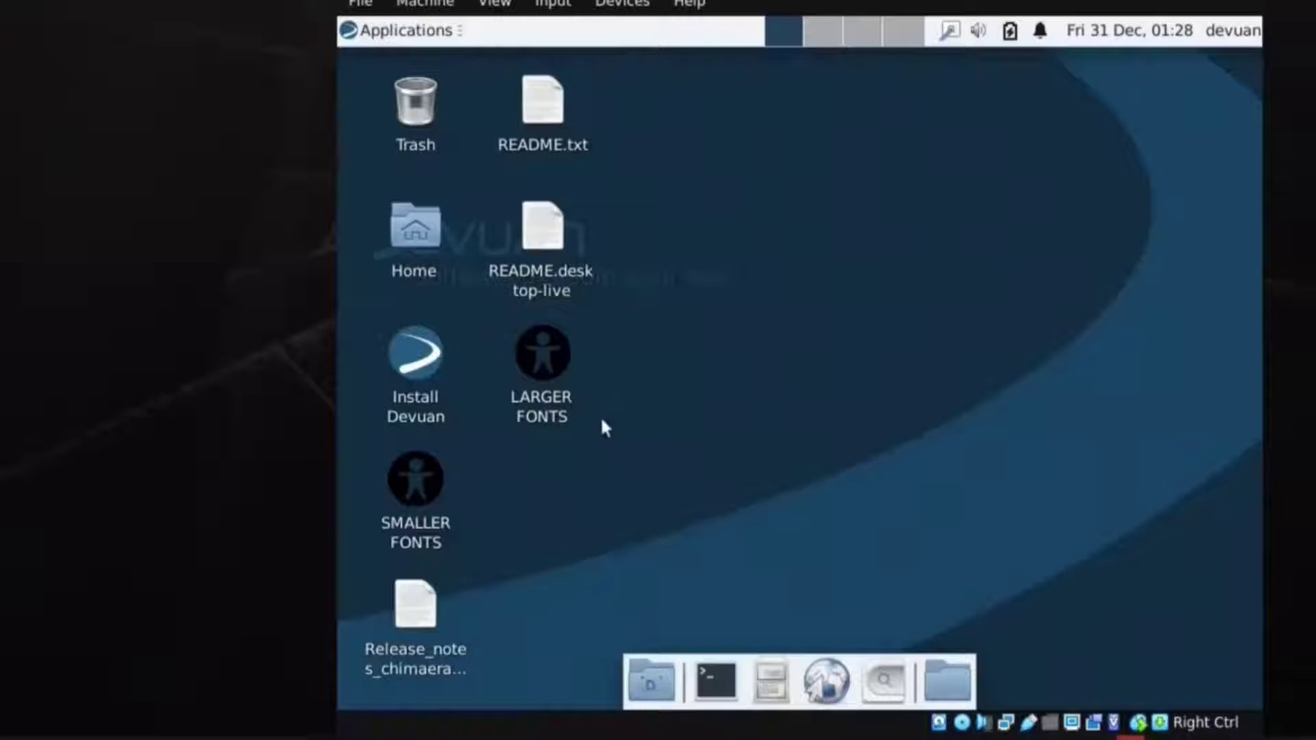
Launch Install Devuan, continue through the introduction, accept the installation options and close the Disks window.
{"action": "double_click", "coordinate": [409, 363]}
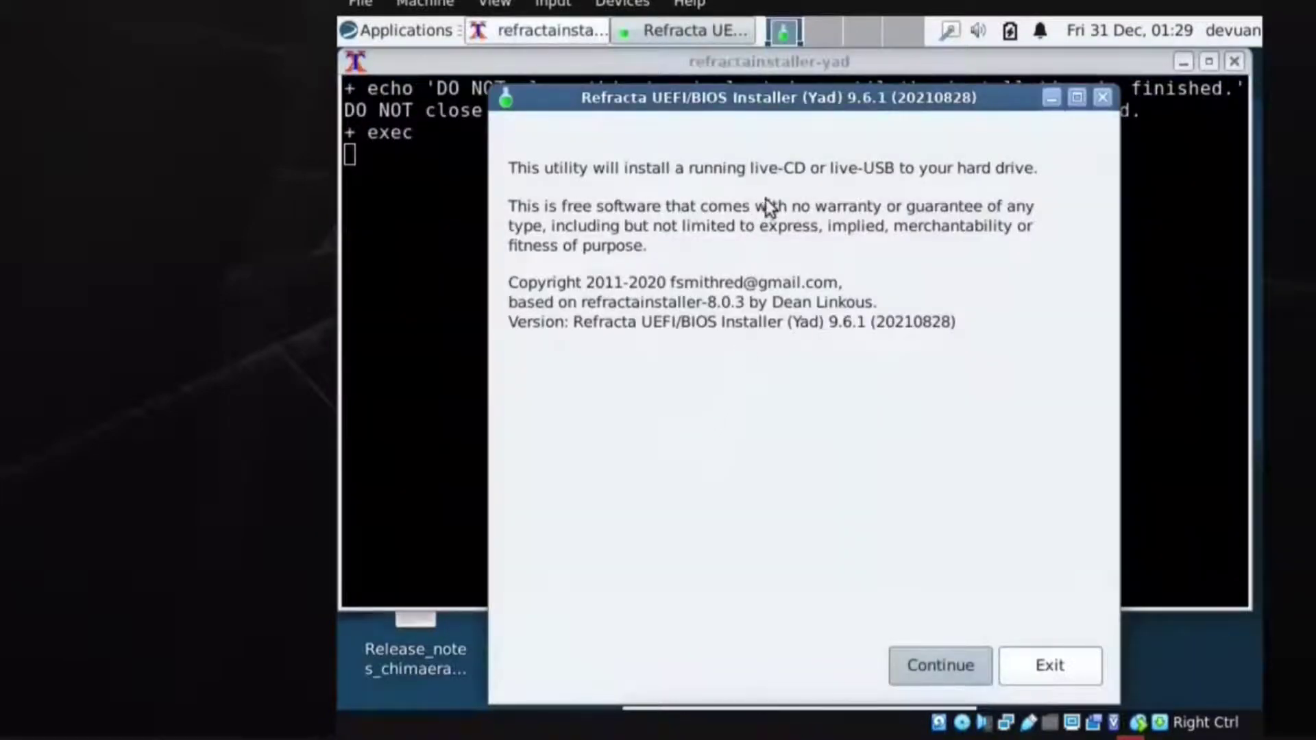
{"action": "left_click", "coordinate": [942, 666]}
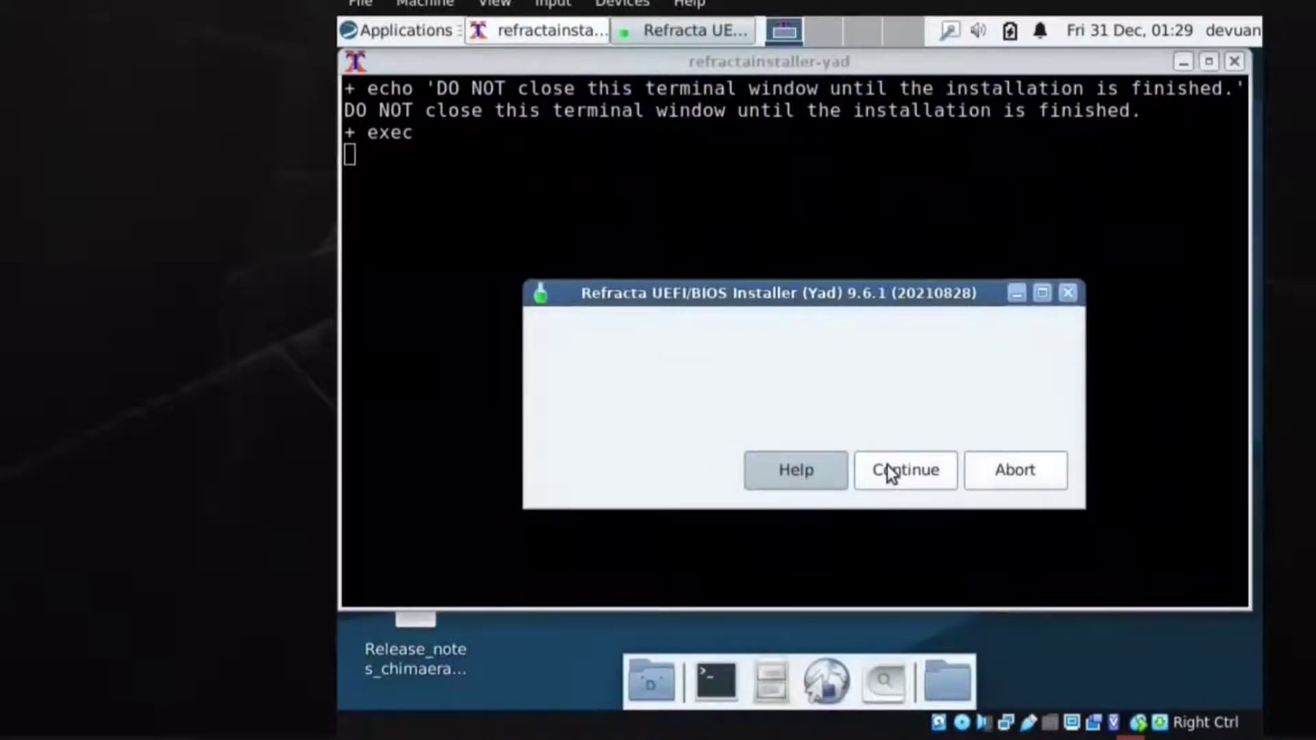
{"action": "left_click", "coordinate": [889, 473]}
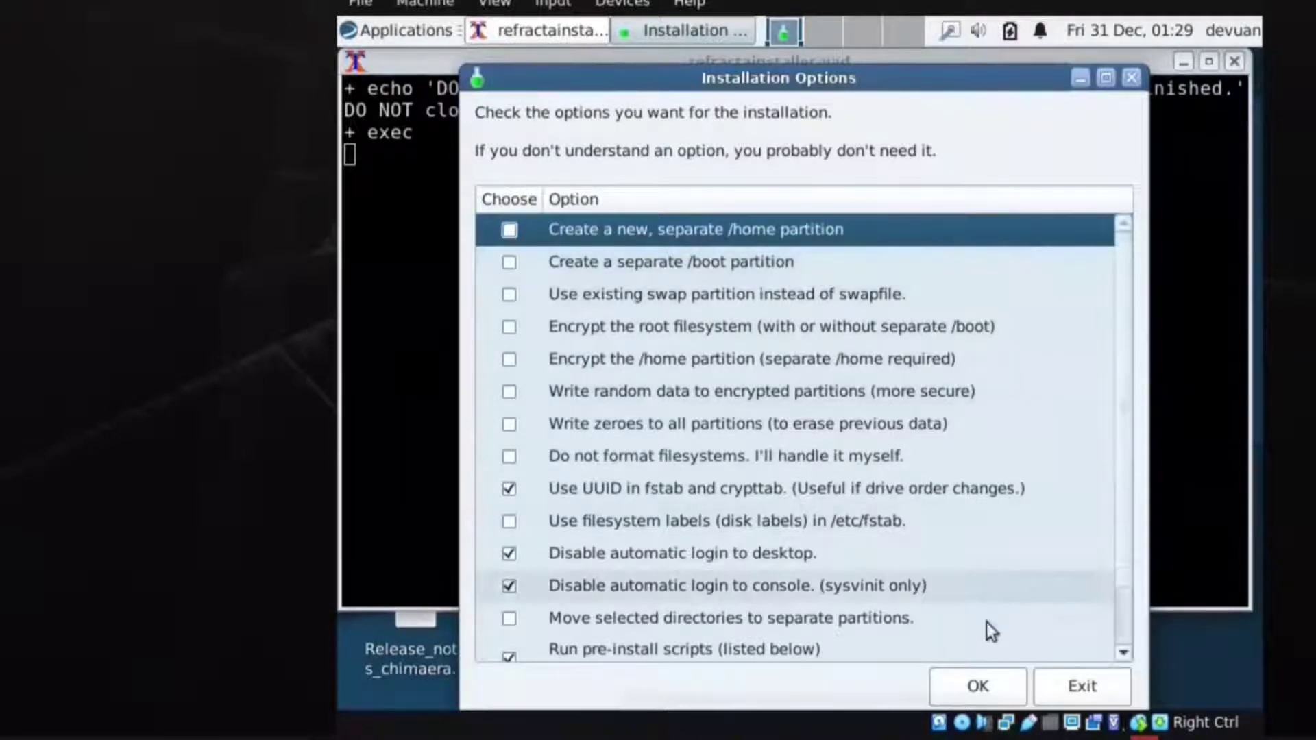
{"action": "left_click", "coordinate": [979, 685]}
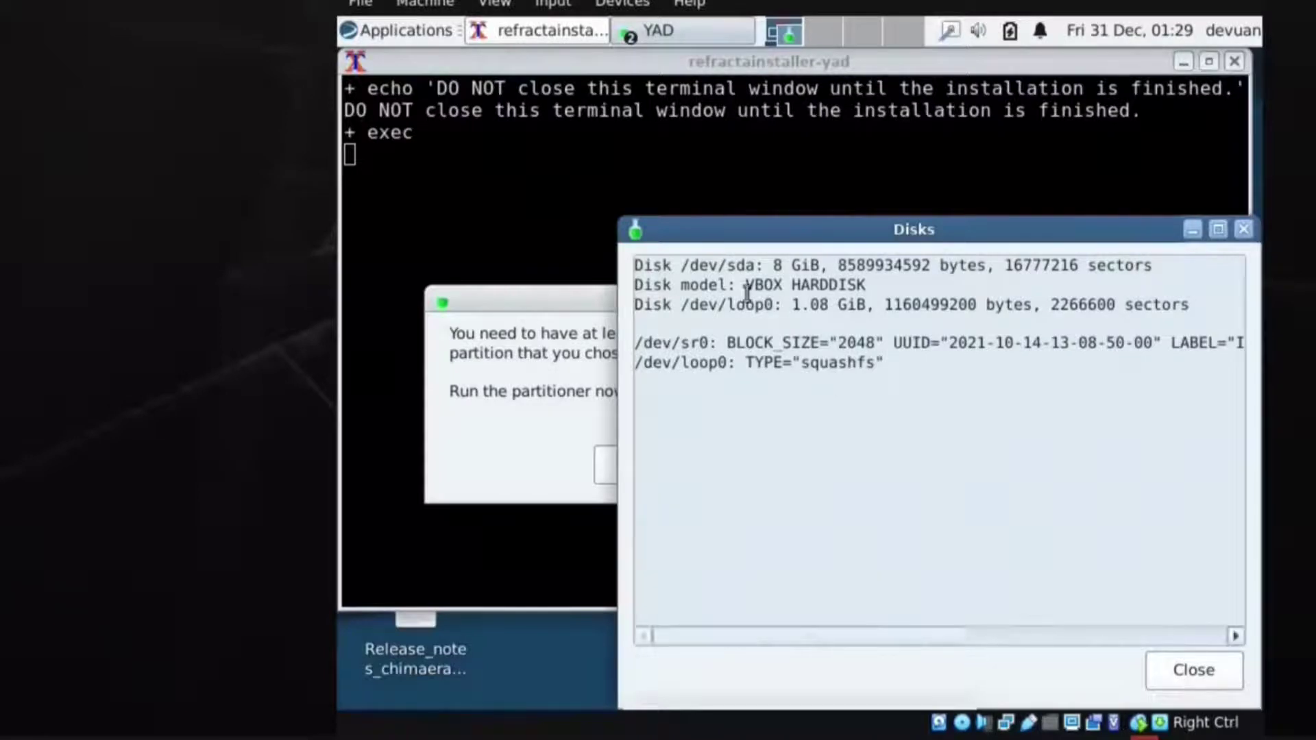
{"action": "left_click", "coordinate": [1186, 672]}
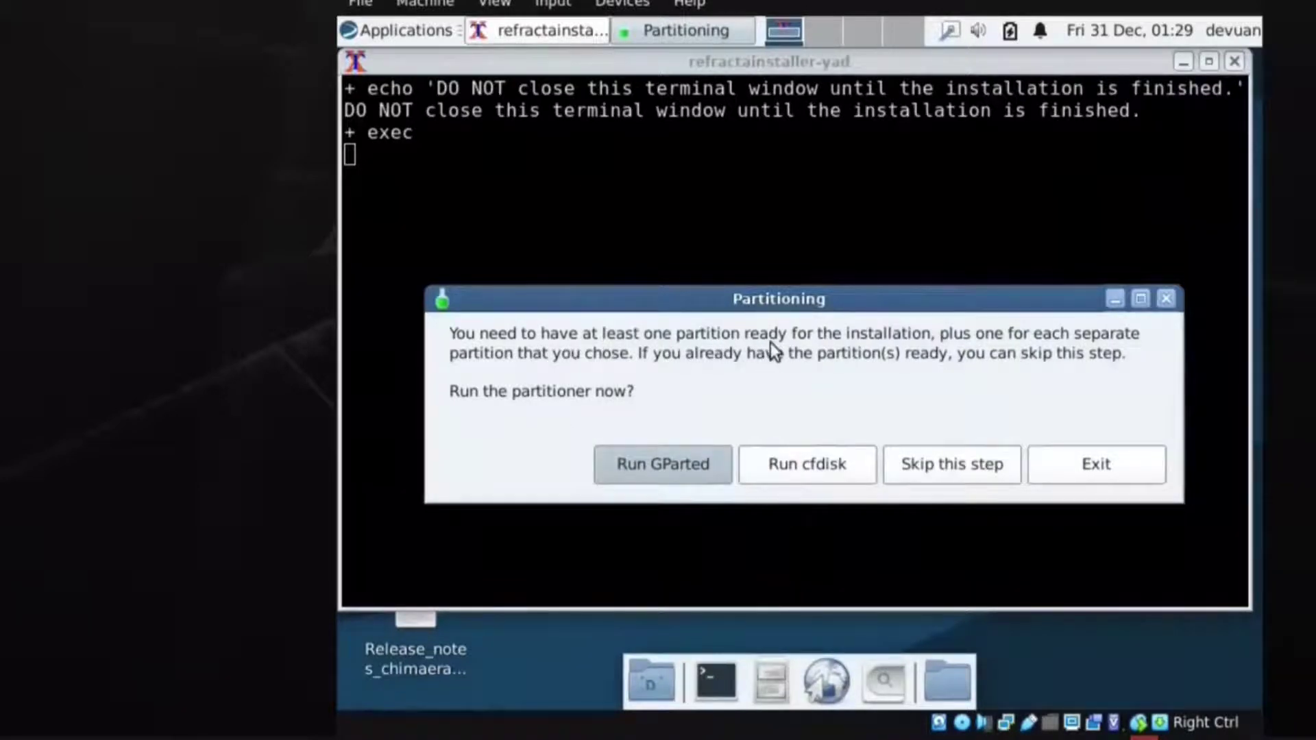
Open GParted and create a new msdos partition table on /dev/sda.
{"action": "left_click", "coordinate": [690, 452]}
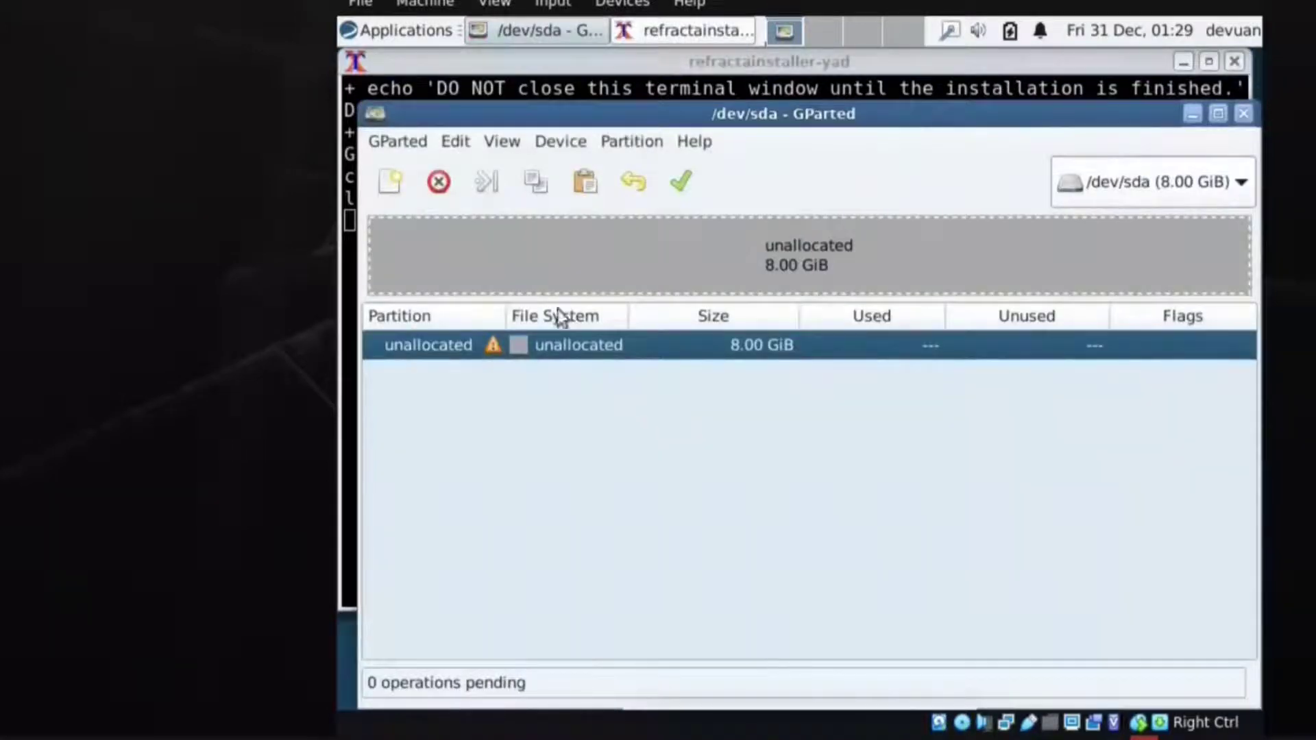
{"action": "left_click", "coordinate": [553, 145]}
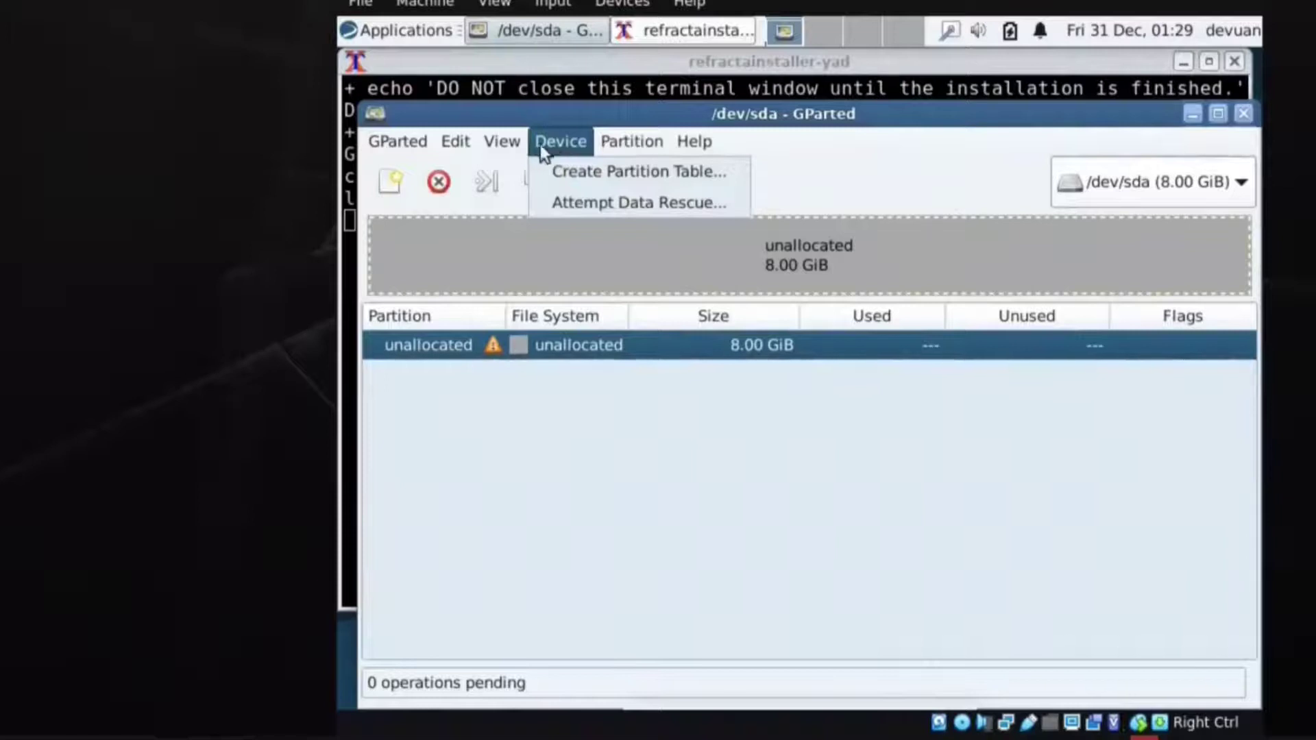
{"action": "left_click", "coordinate": [572, 170]}
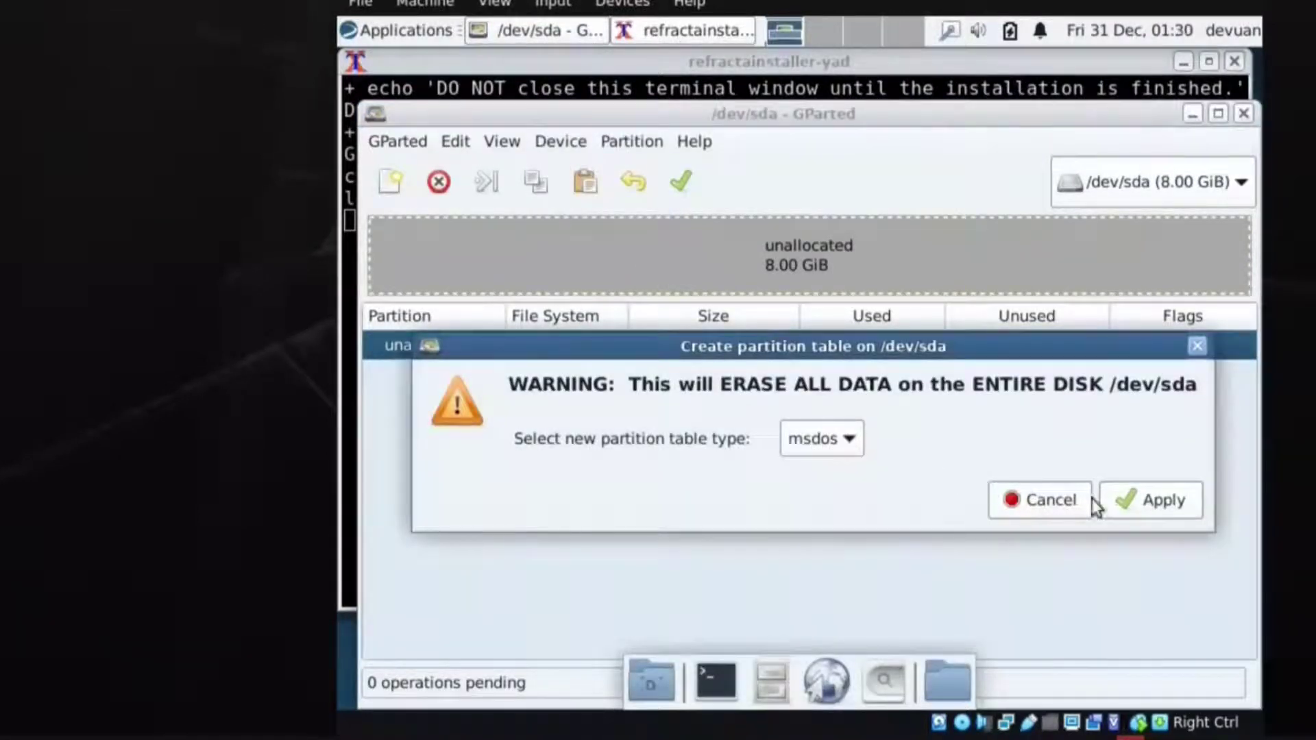
{"action": "left_click", "coordinate": [1137, 502]}
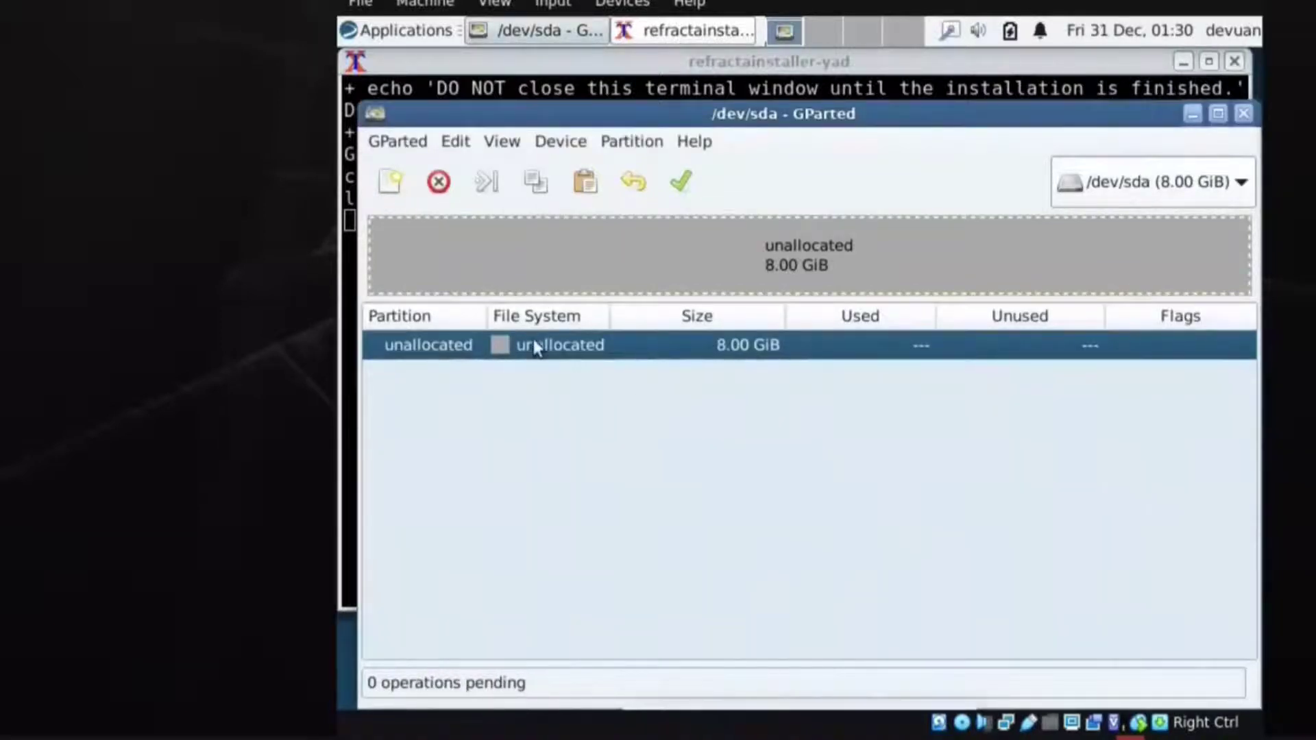
Add an 8191 MiB ext4 primary partition in the free space and apply it to disk.
{"action": "right_click", "coordinate": [534, 345]}
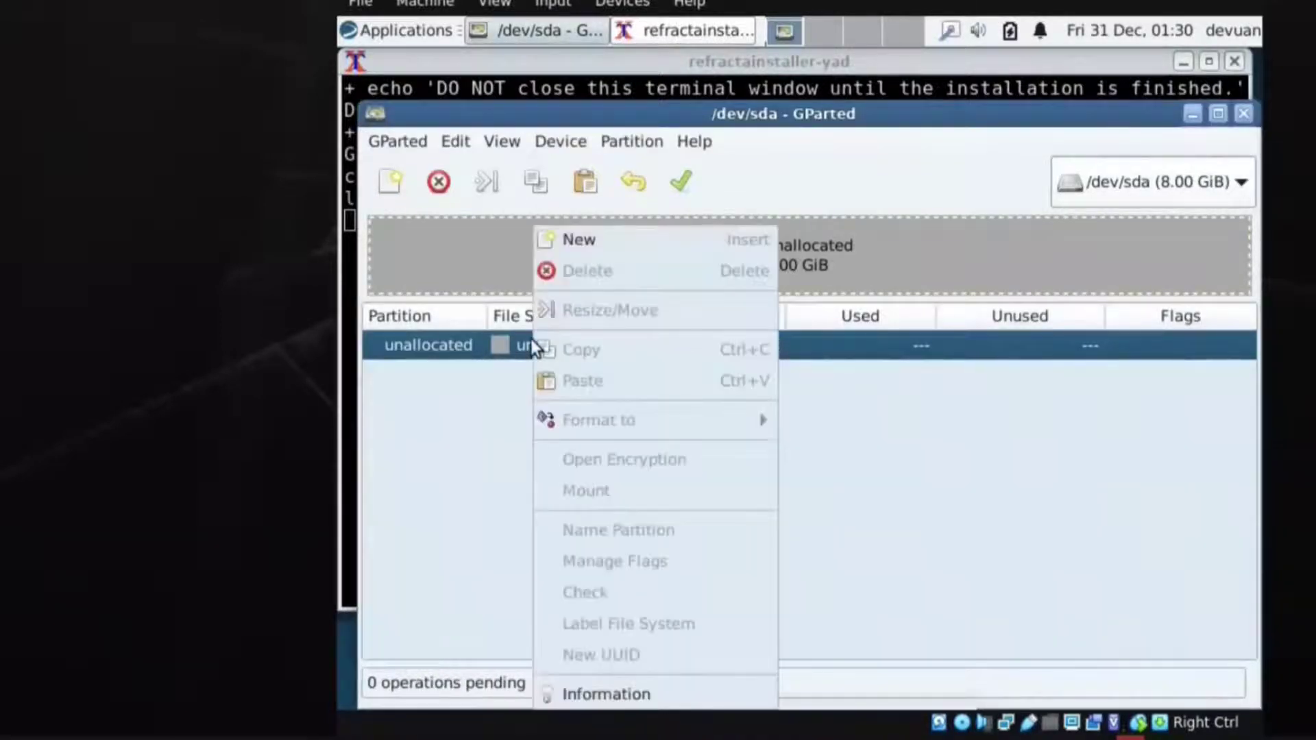
{"action": "left_click", "coordinate": [602, 242]}
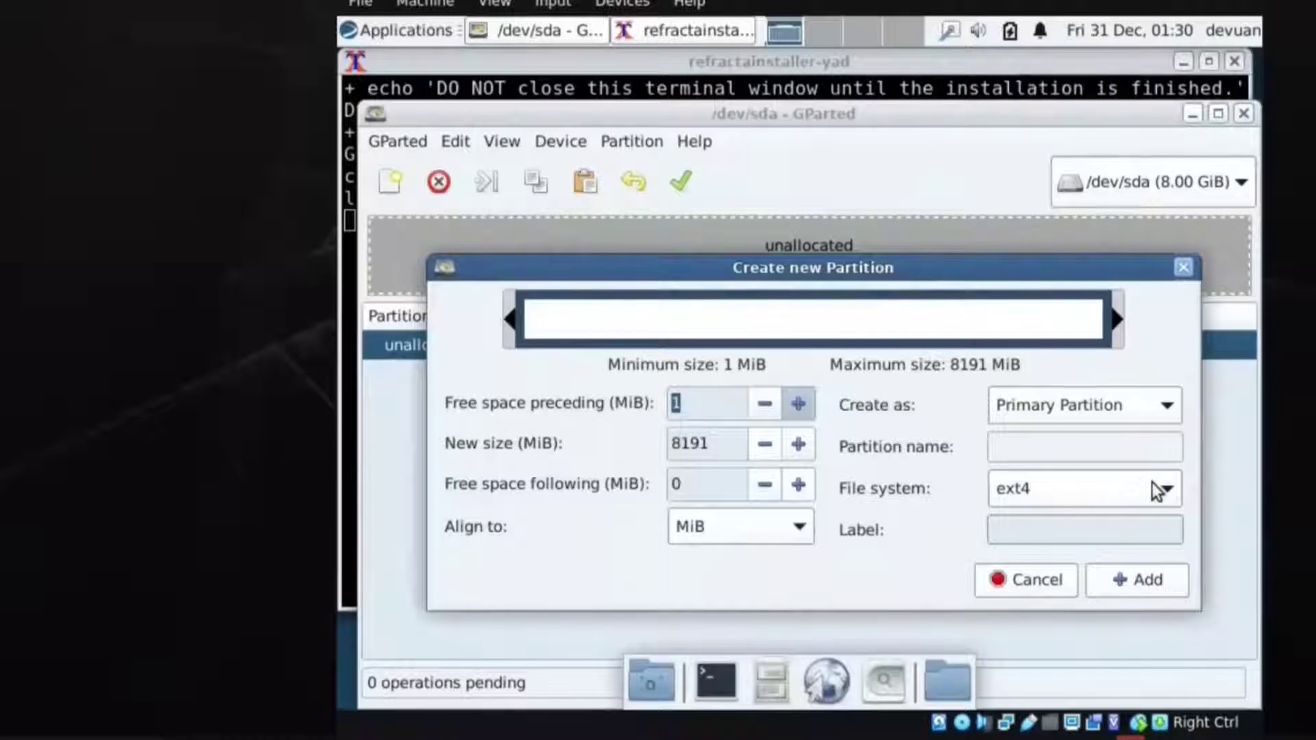
{"action": "left_click", "coordinate": [1155, 579]}
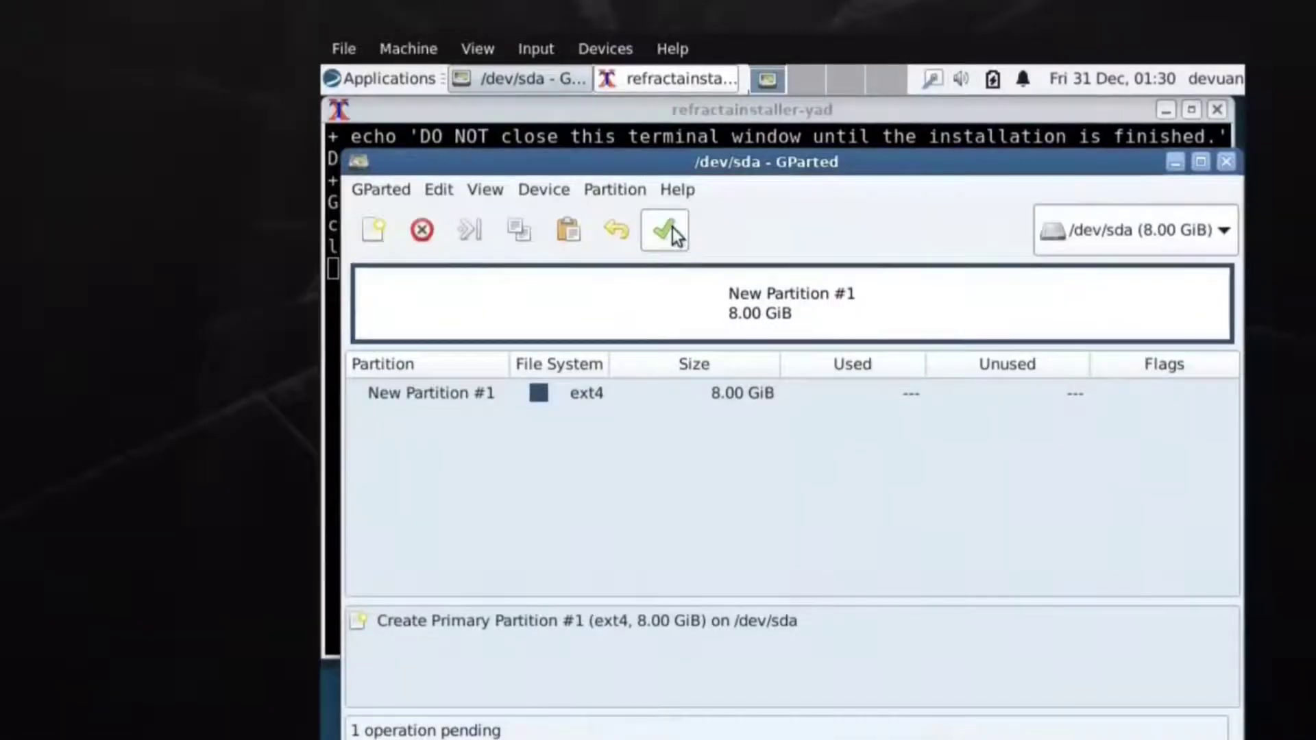
{"action": "left_click", "coordinate": [686, 181]}
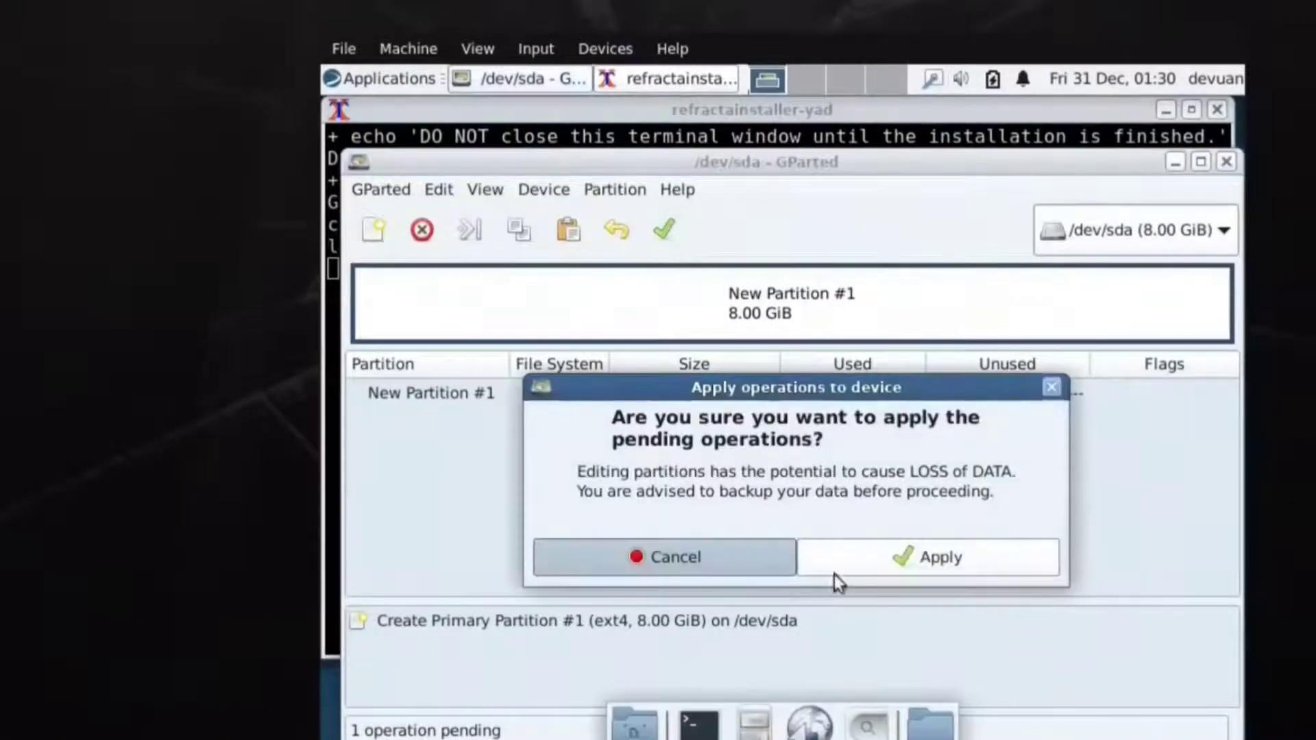
{"action": "left_click", "coordinate": [904, 561]}
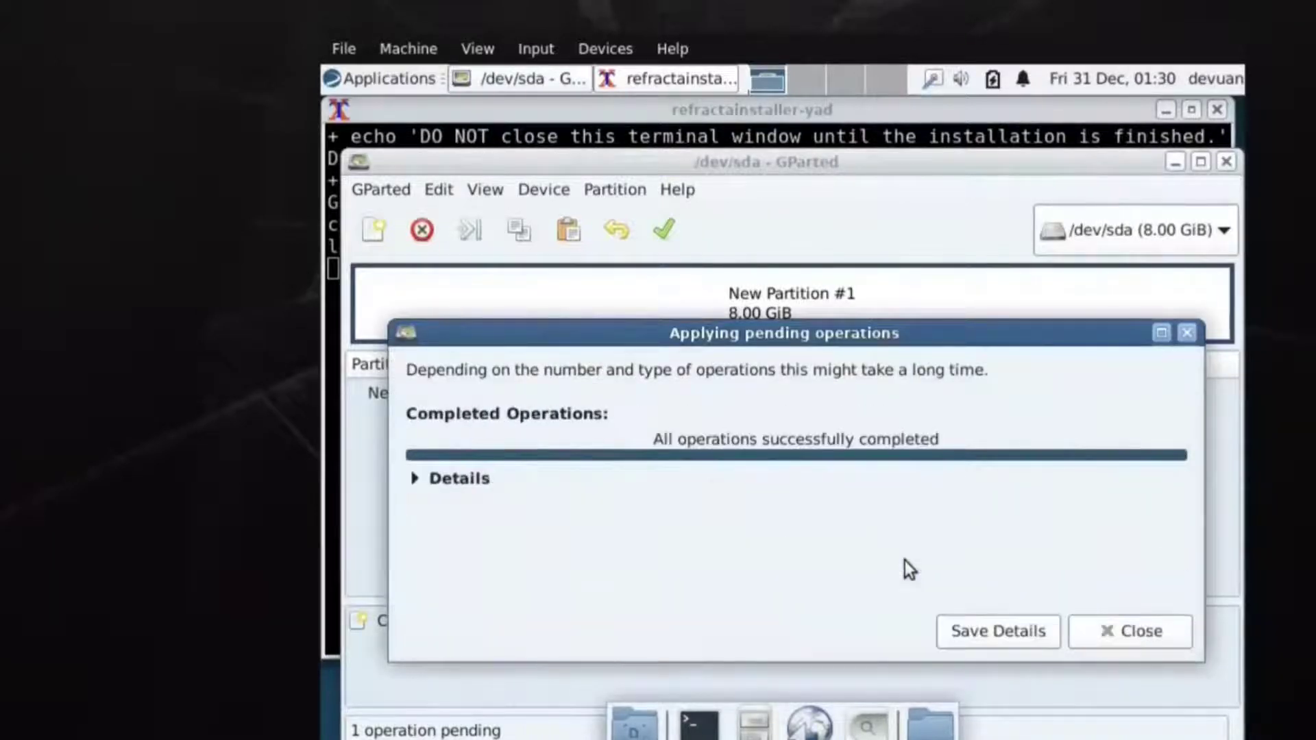
{"action": "left_click", "coordinate": [1129, 634]}
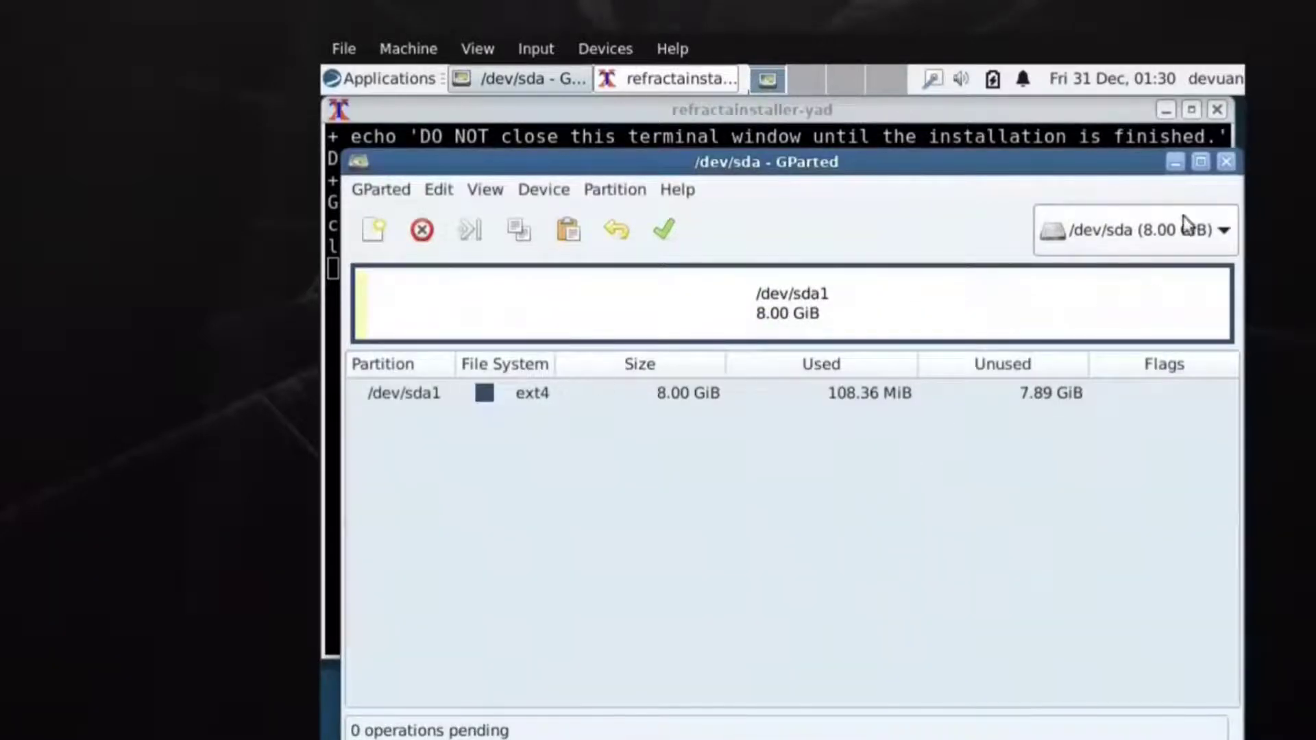
Close GParted, choose /dev/sda1 as root partition with ext4, and proceed with the installation.
{"action": "left_click", "coordinate": [1224, 161]}
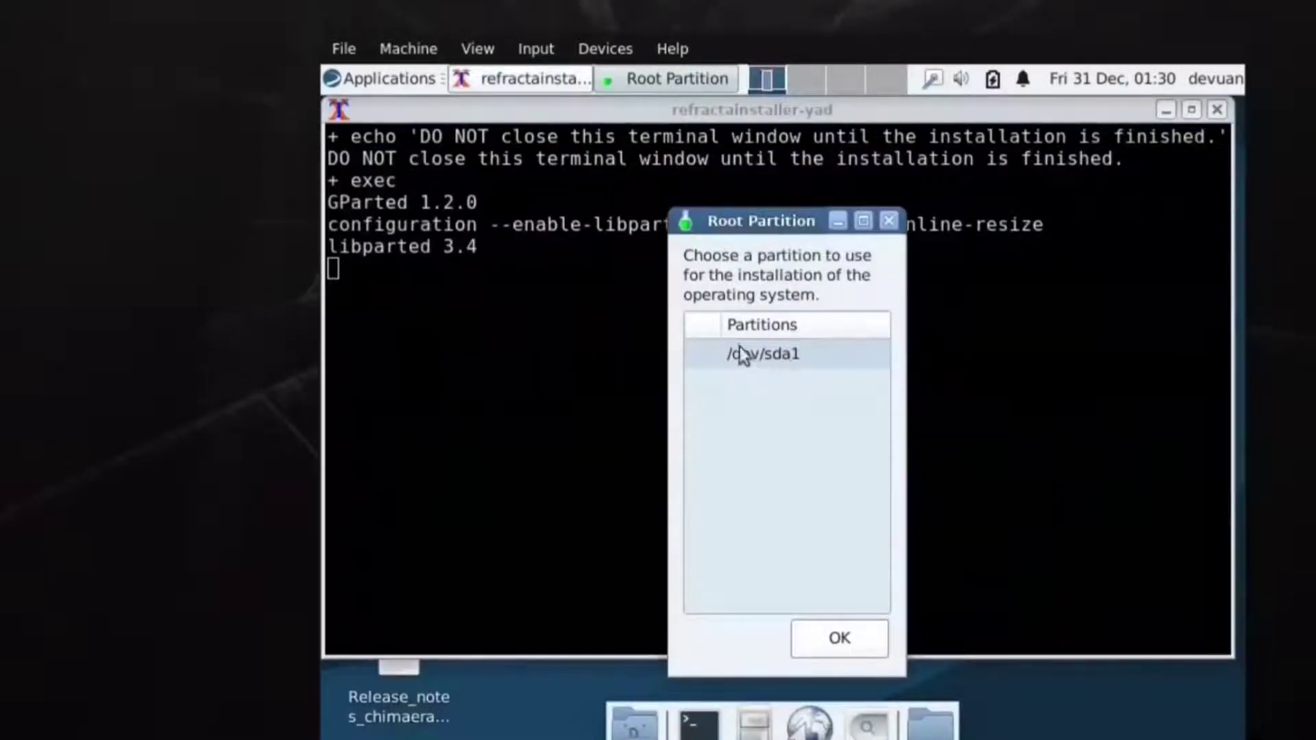
{"action": "left_click", "coordinate": [759, 356]}
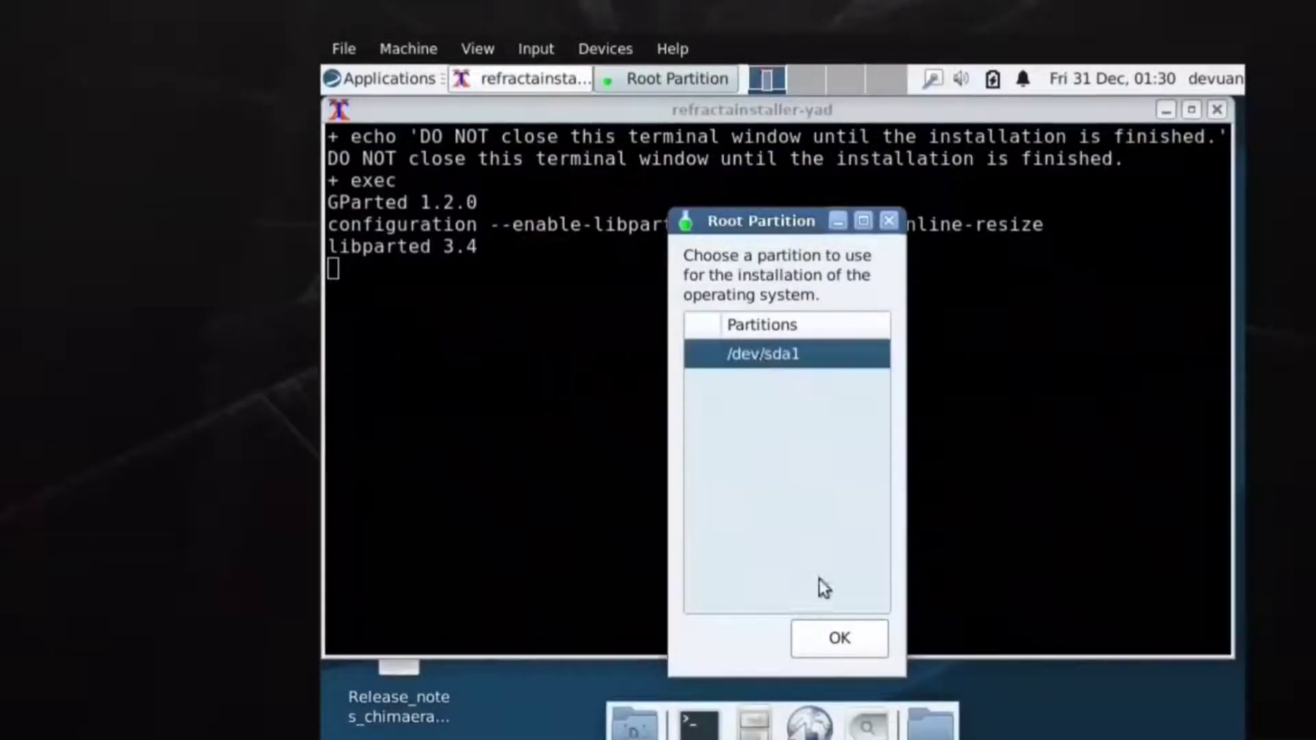
{"action": "left_click", "coordinate": [835, 636]}
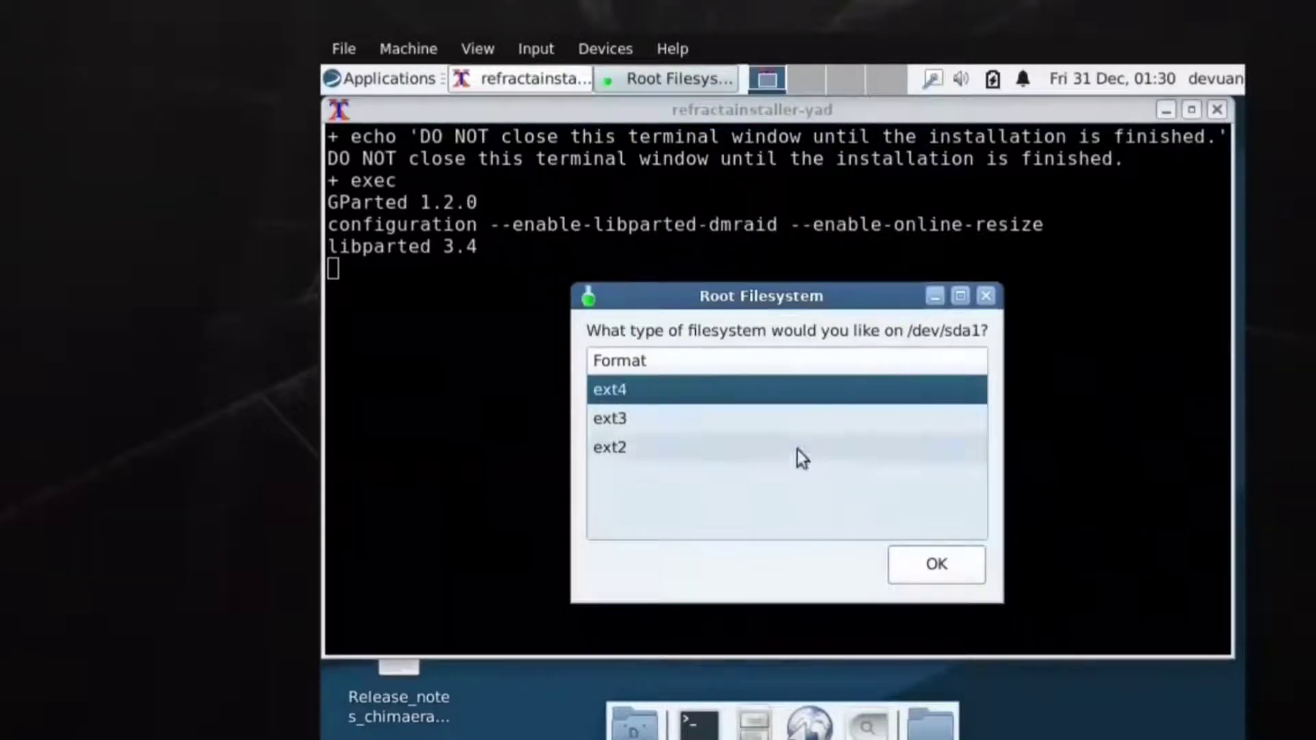
{"action": "left_click", "coordinate": [926, 576]}
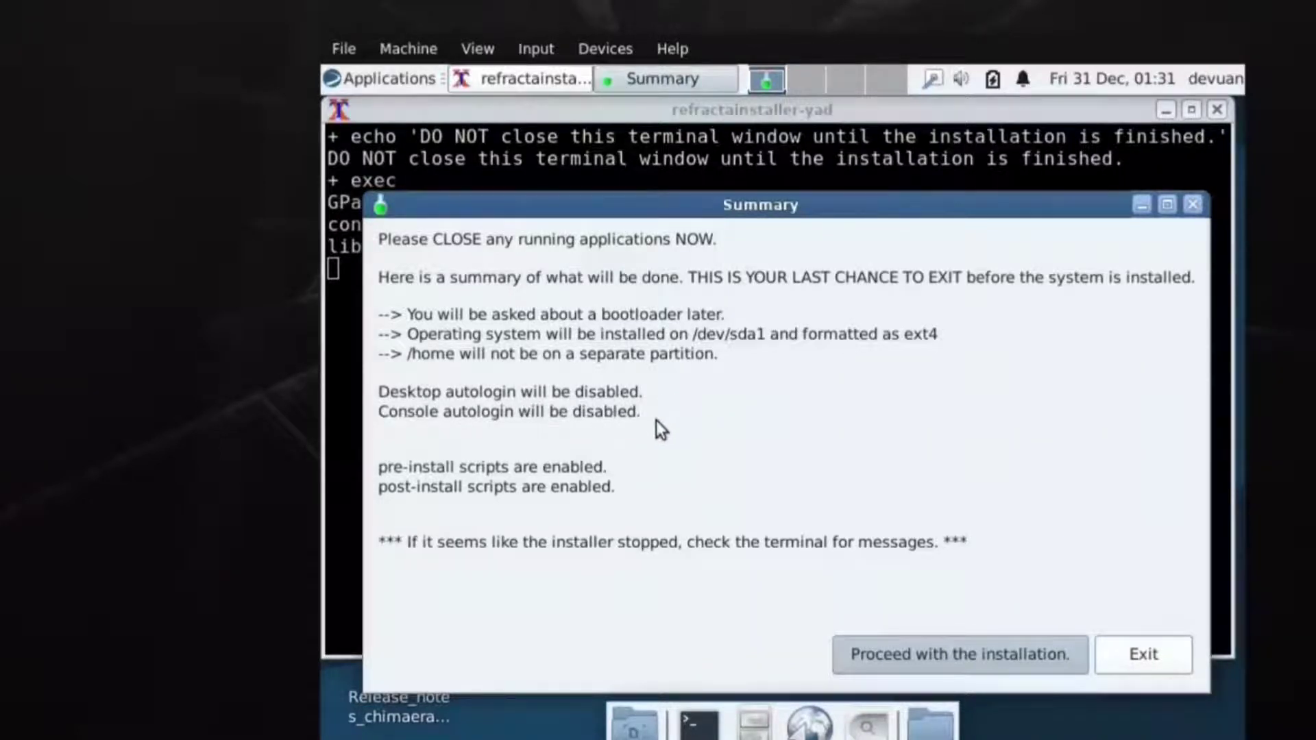
{"action": "left_click", "coordinate": [955, 653]}
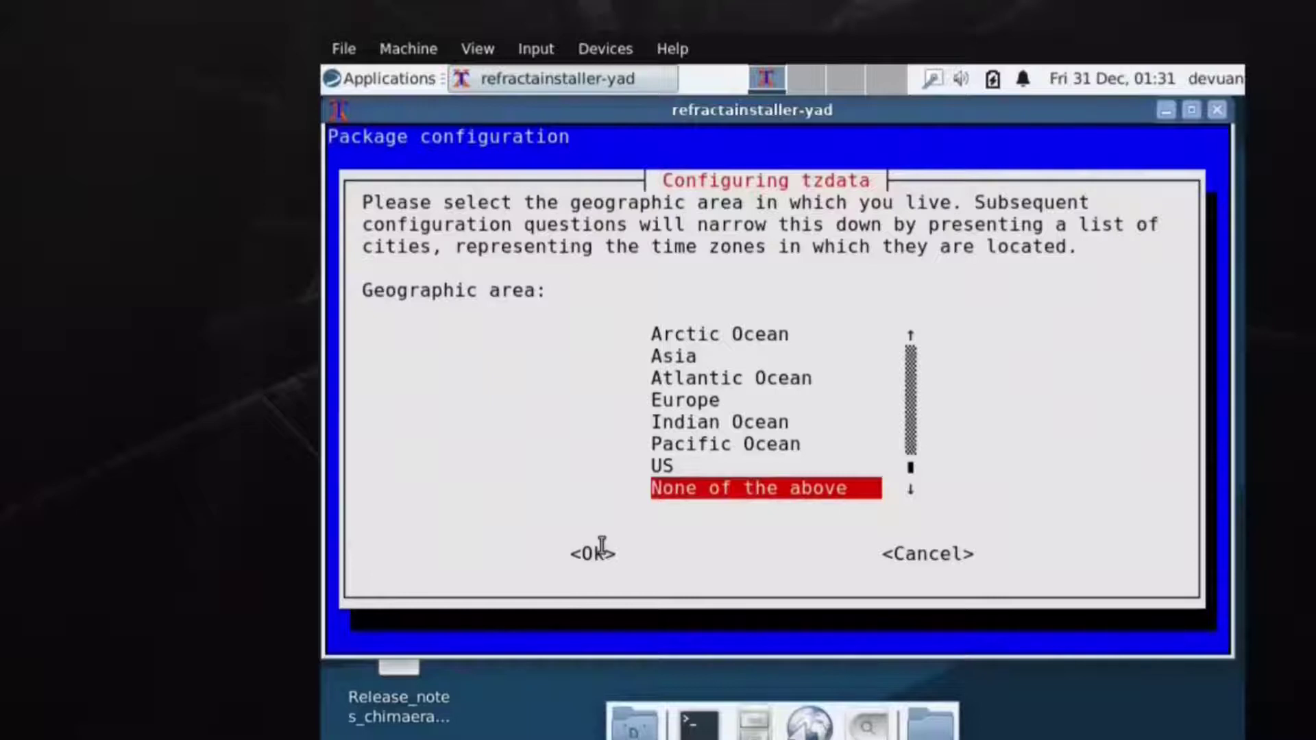
Set the time zone to UTC and the default locale to en_US.UTF-8.
{"action": "key", "text": "Tab"}
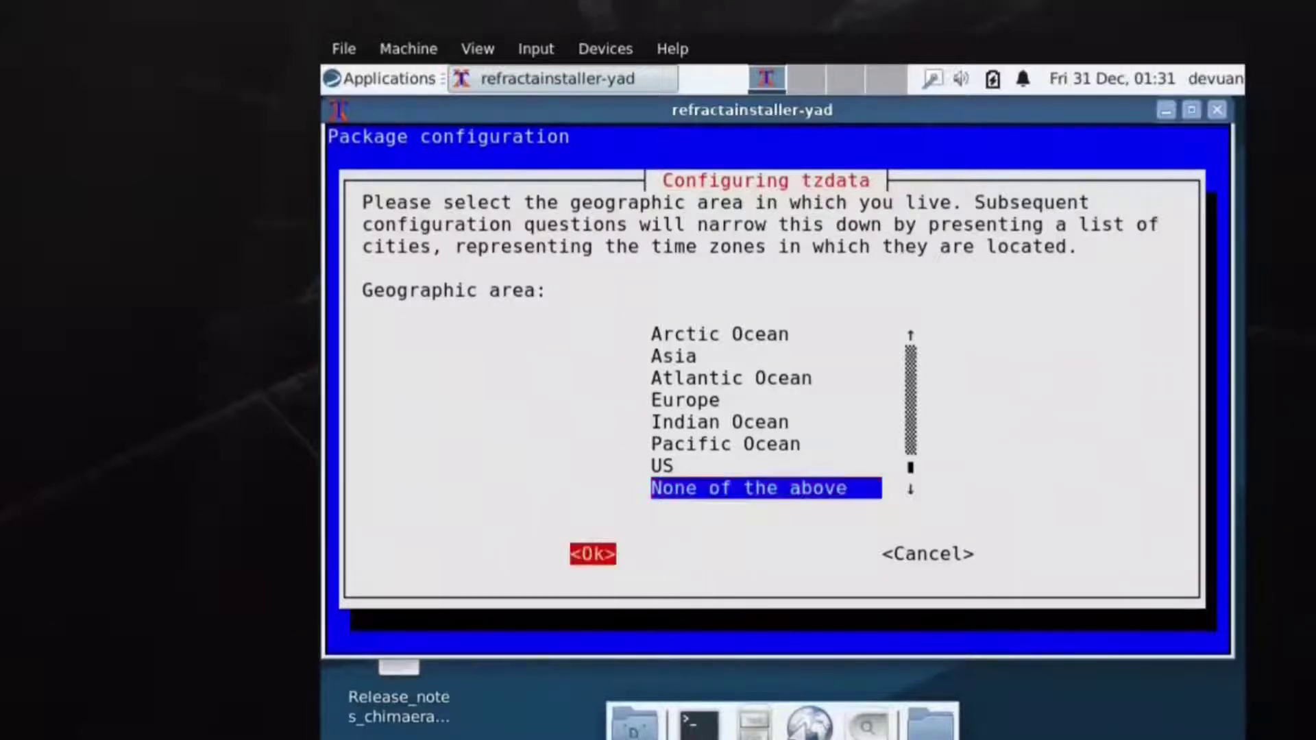
{"action": "key", "text": "Return"}
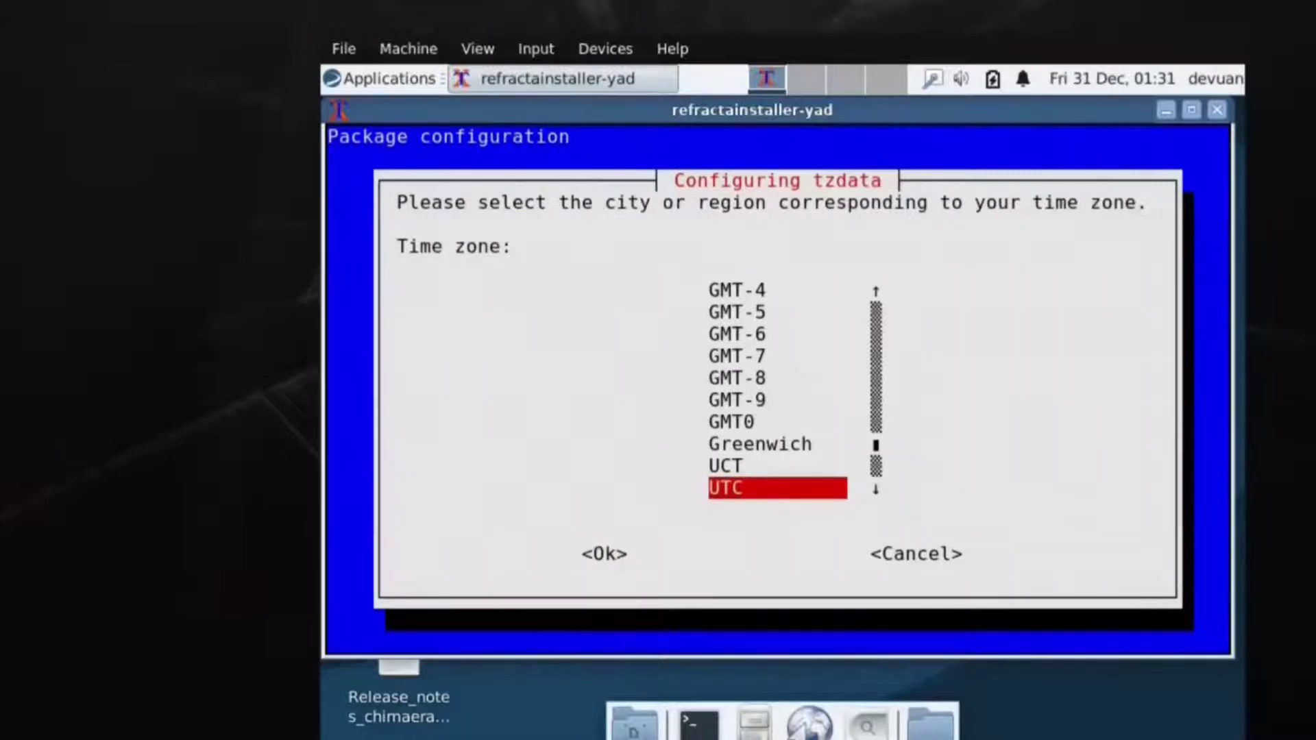
{"action": "key", "text": "Tab"}
{"action": "key", "text": "Return"}
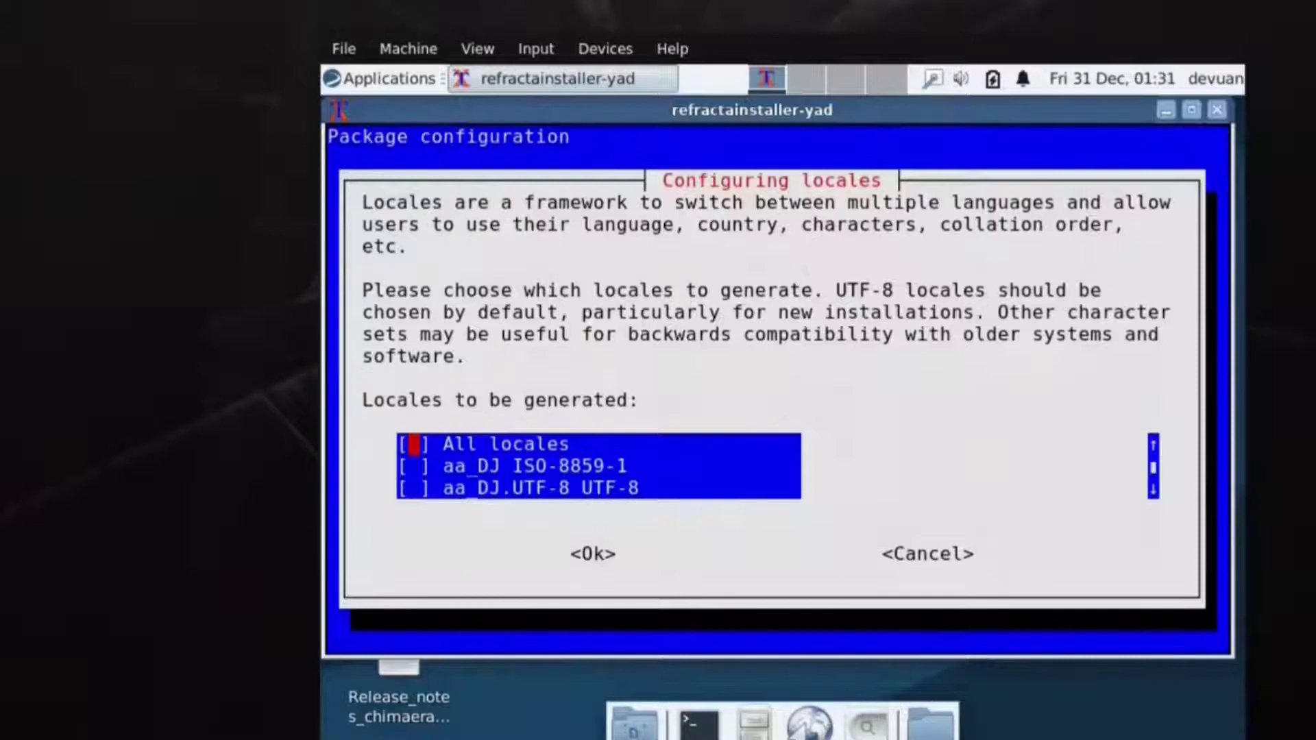
{"action": "key", "text": "Return"}
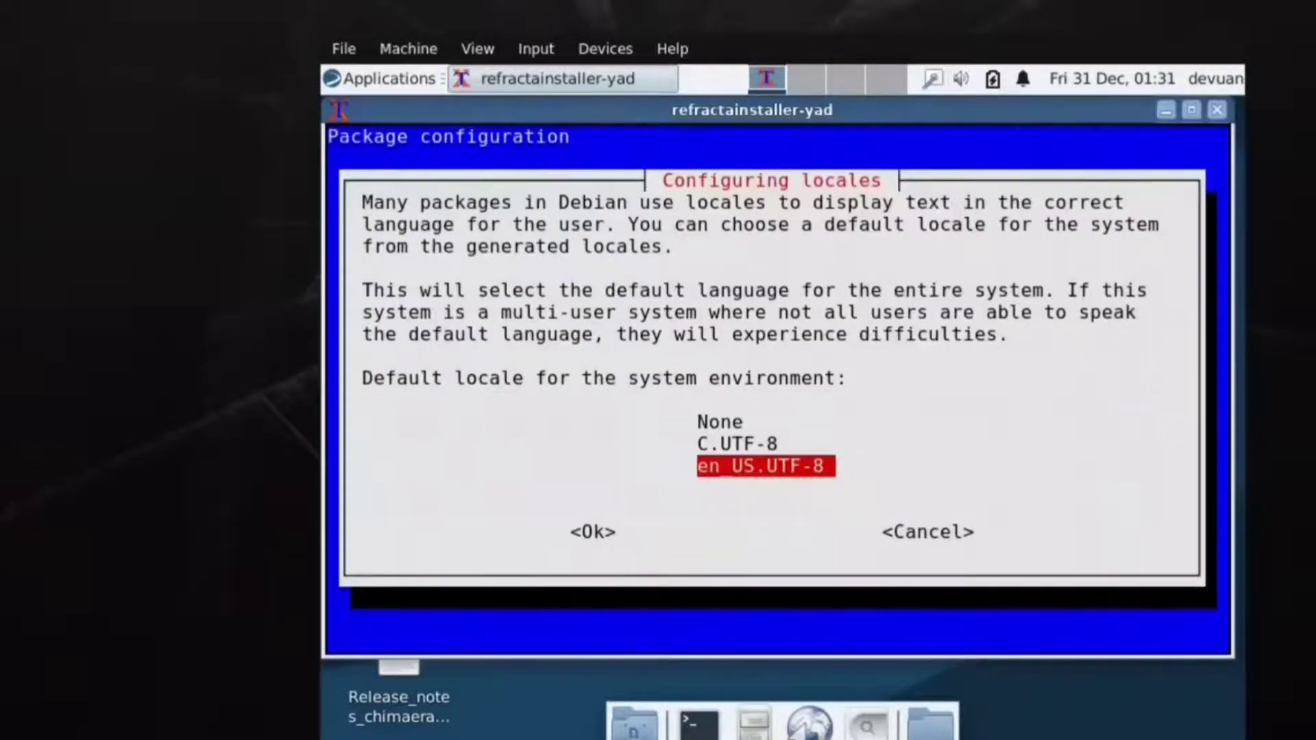
{"action": "key", "text": "Return"}
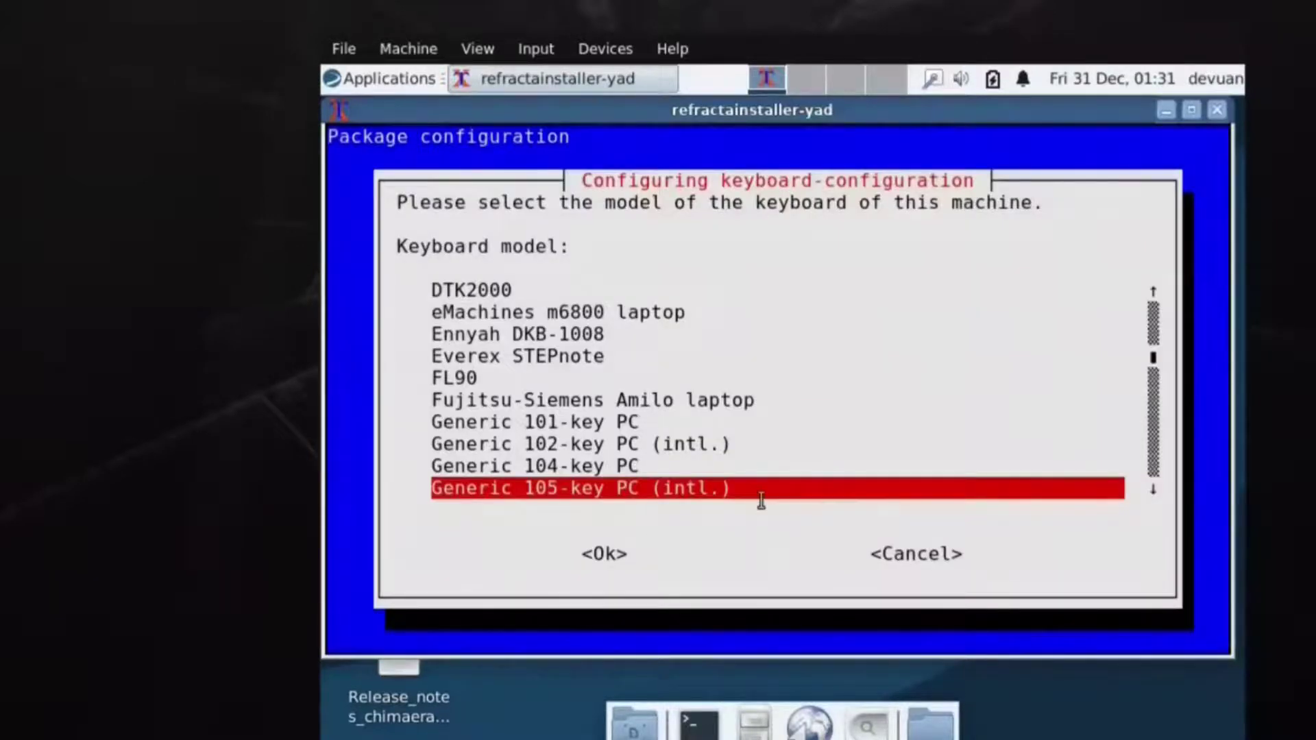
Keep keyboard Generic 105-key PC, English (US) layout, default AltGr, and no X-server kill shortcut.
{"action": "key", "text": "Return"}
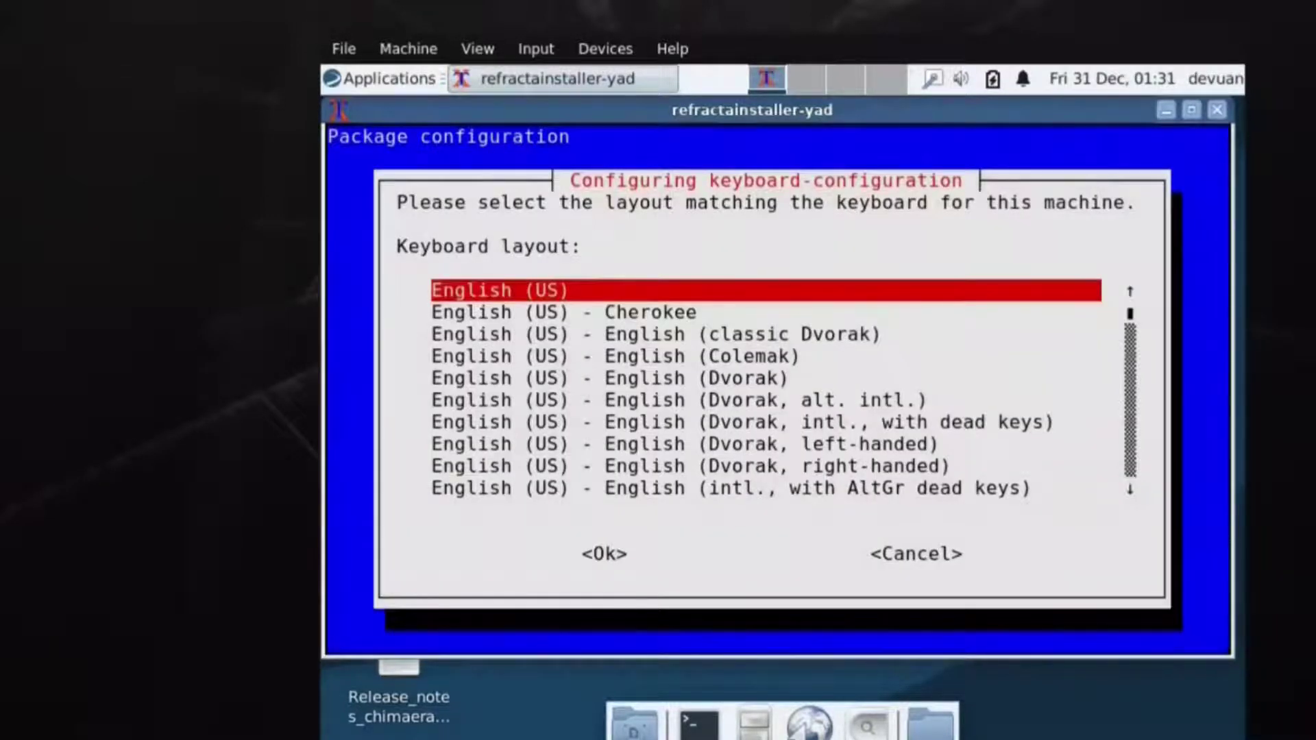
{"action": "key", "text": "Return"}
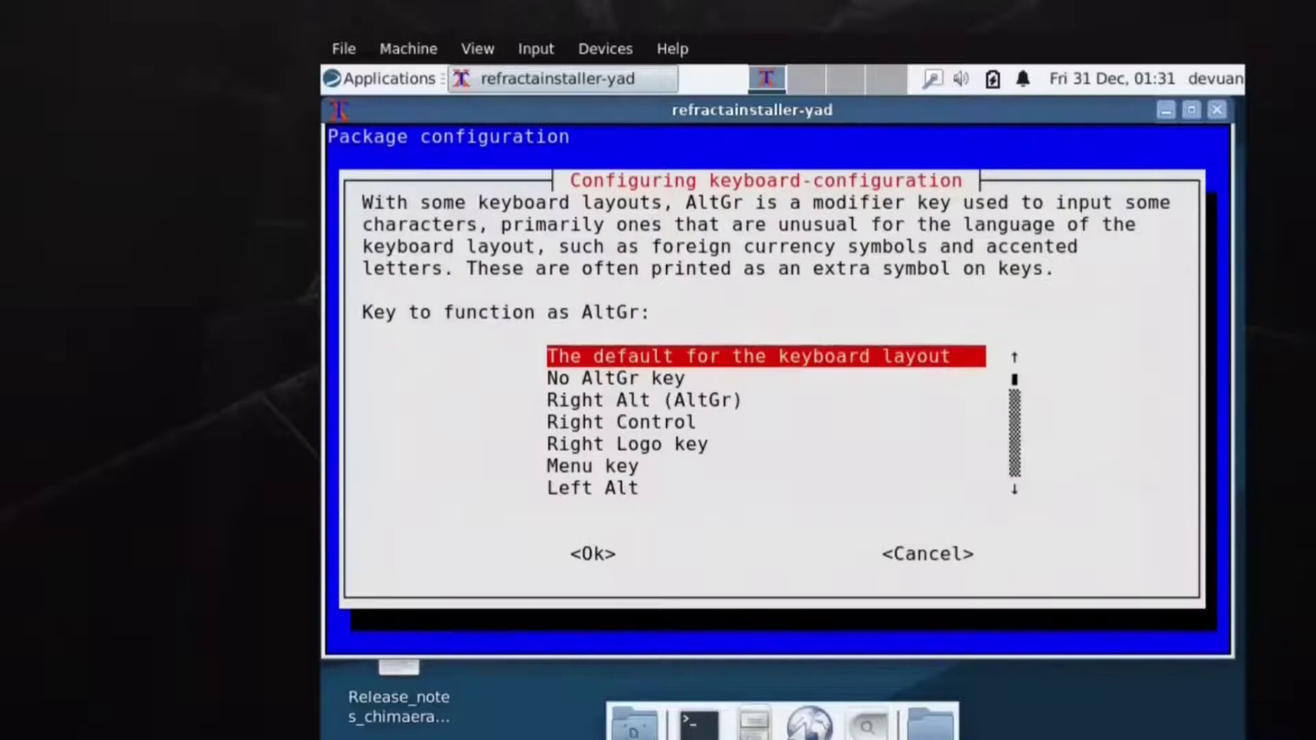
{"action": "key", "text": "Return"}
{"action": "key", "text": "Return"}
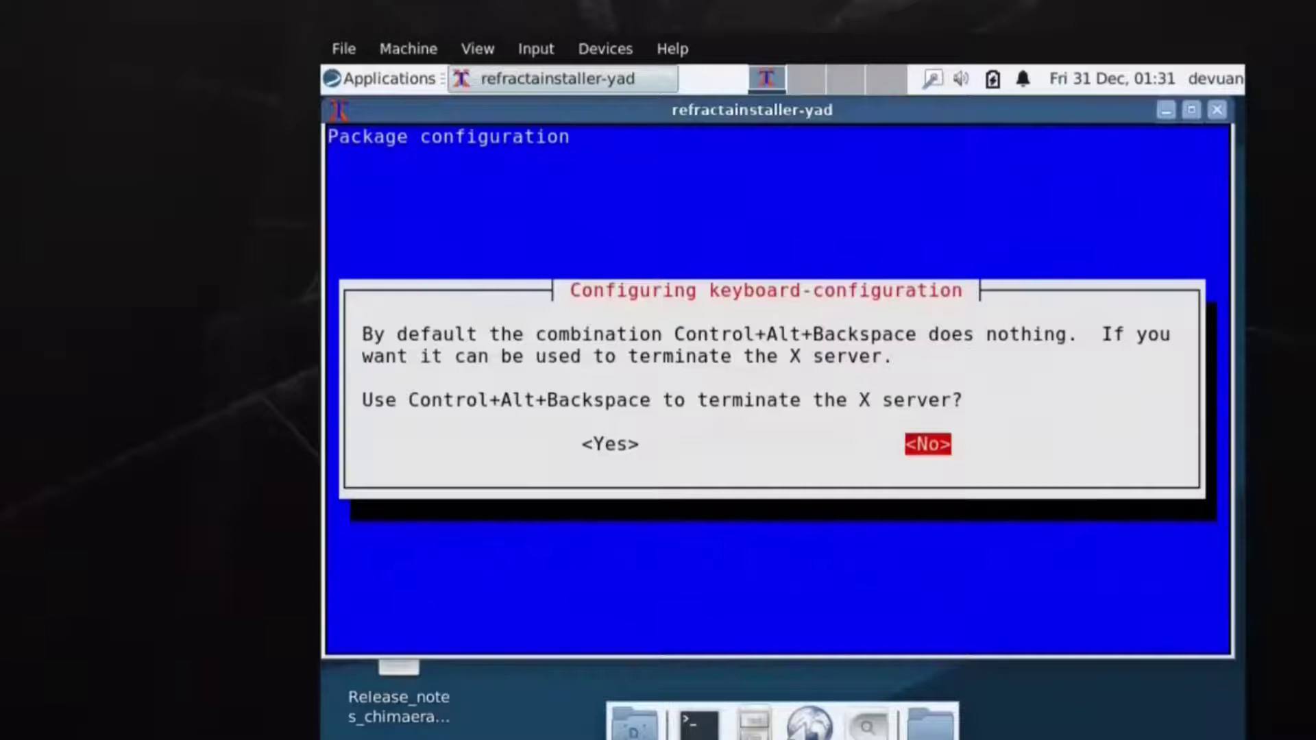
{"action": "key", "text": "Return"}
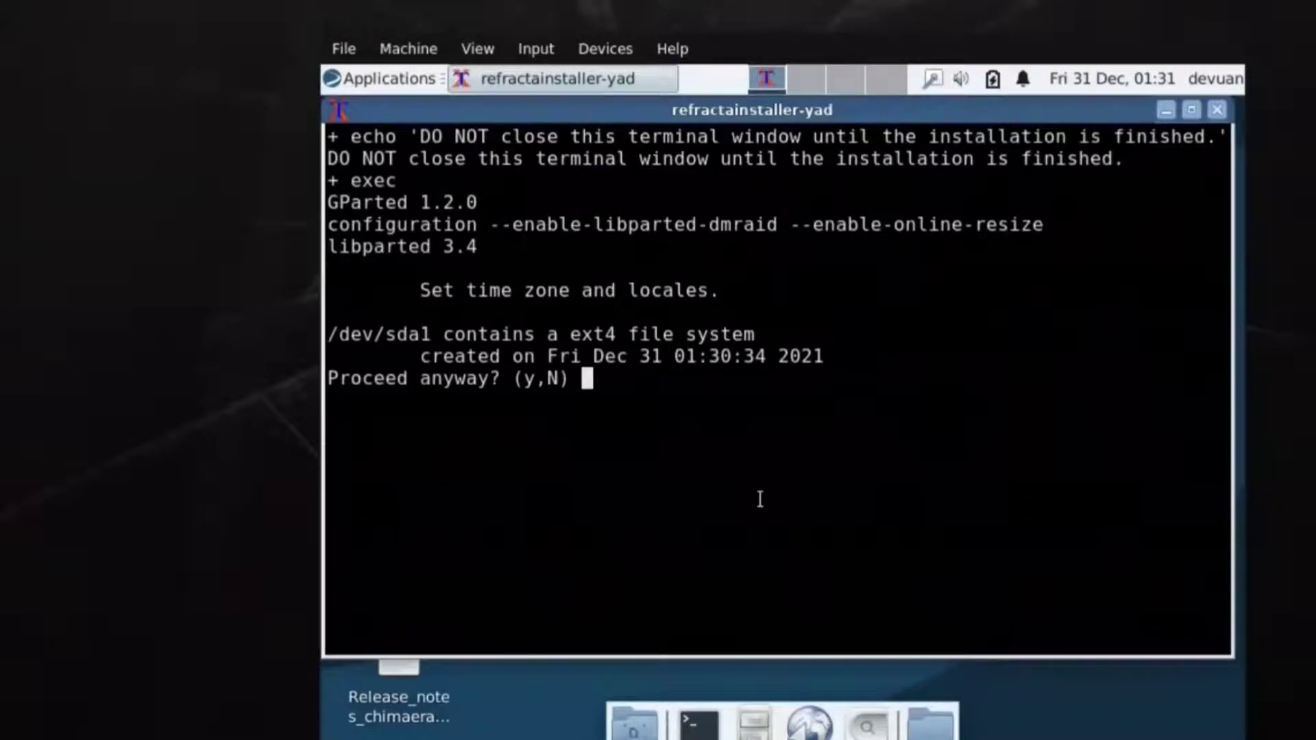
Answer y to reformat /dev/sda1 and let the system files copy.
{"action": "type", "text": "y"}
{"action": "key", "text": "Return"}
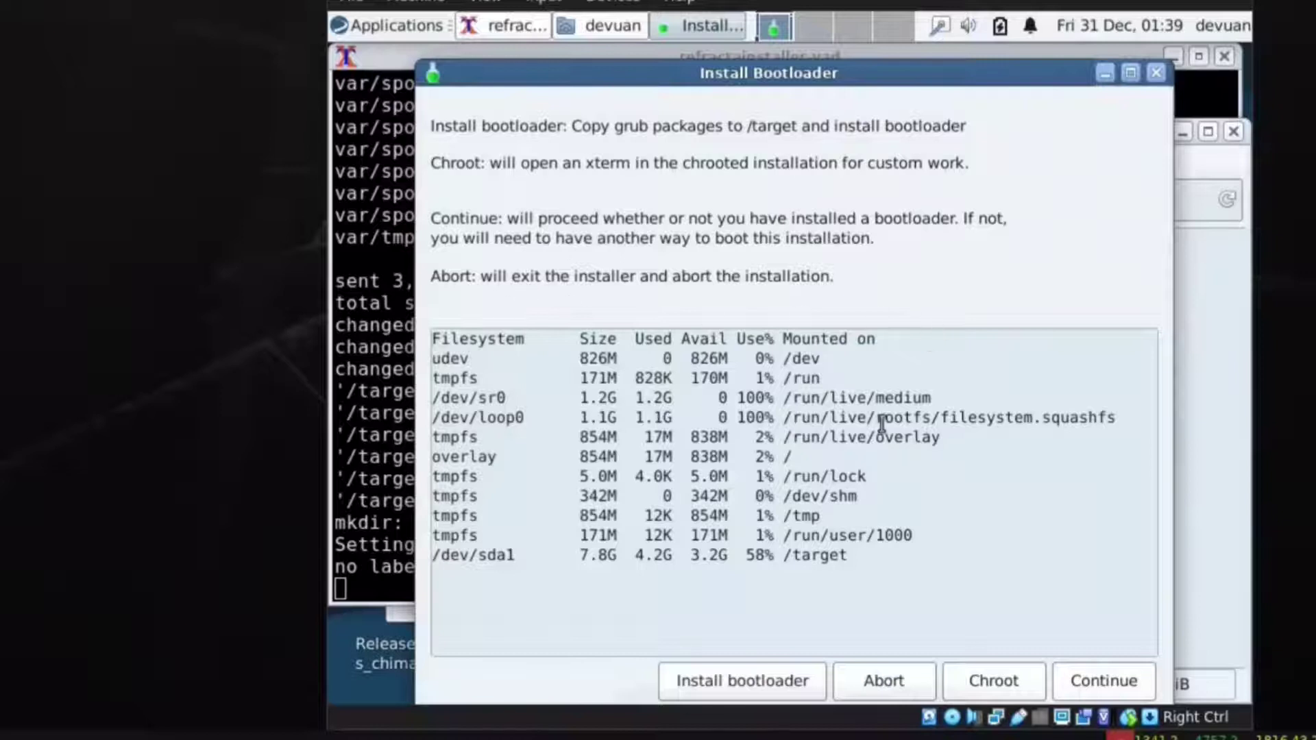
Install the GRUB bootloader to the MBR of /dev/sda.
{"action": "left_click", "coordinate": [740, 686]}
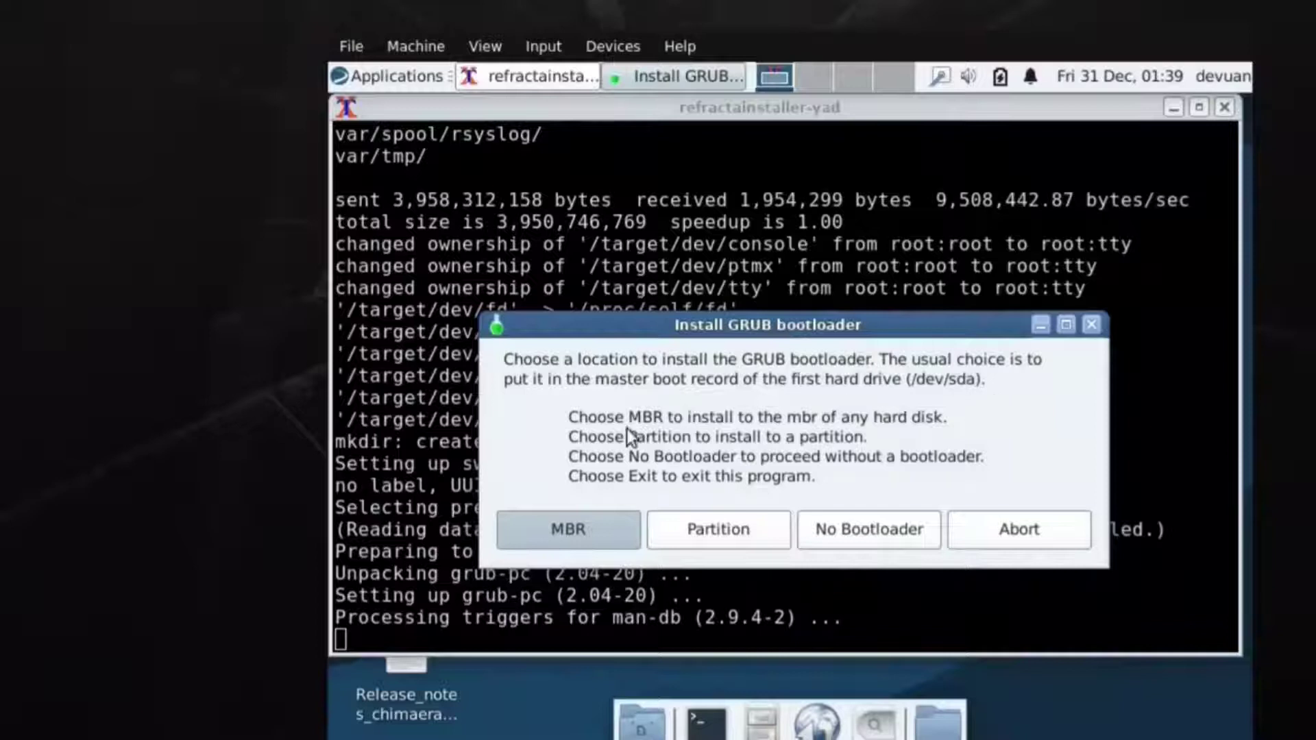
{"action": "left_click", "coordinate": [550, 533]}
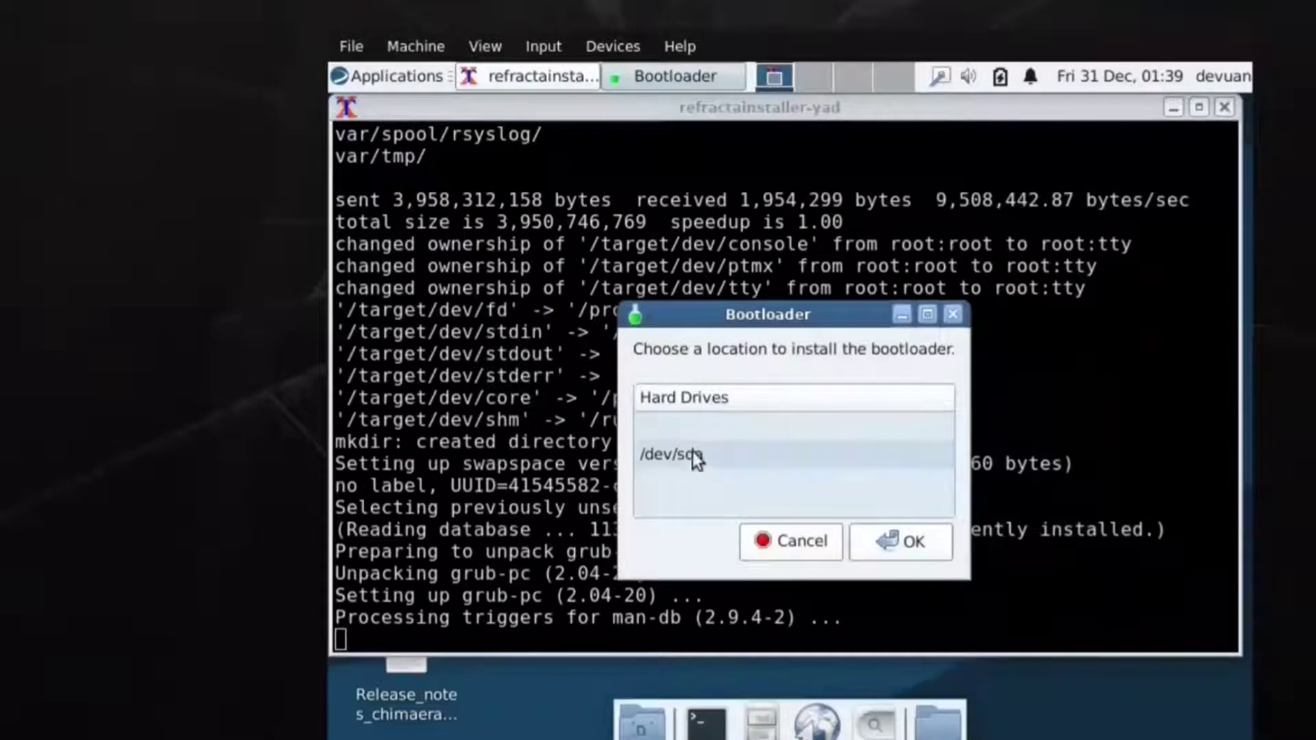
{"action": "left_click", "coordinate": [692, 457]}
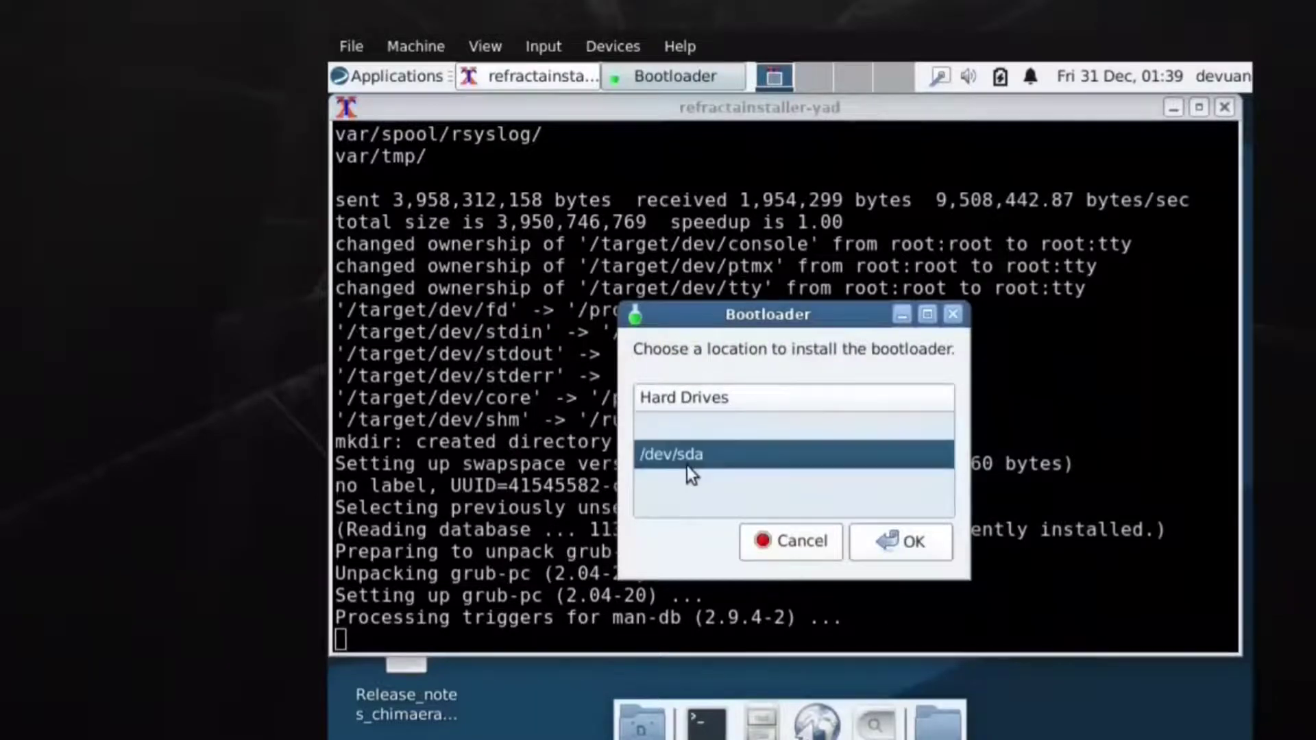
{"action": "left_click", "coordinate": [910, 542]}
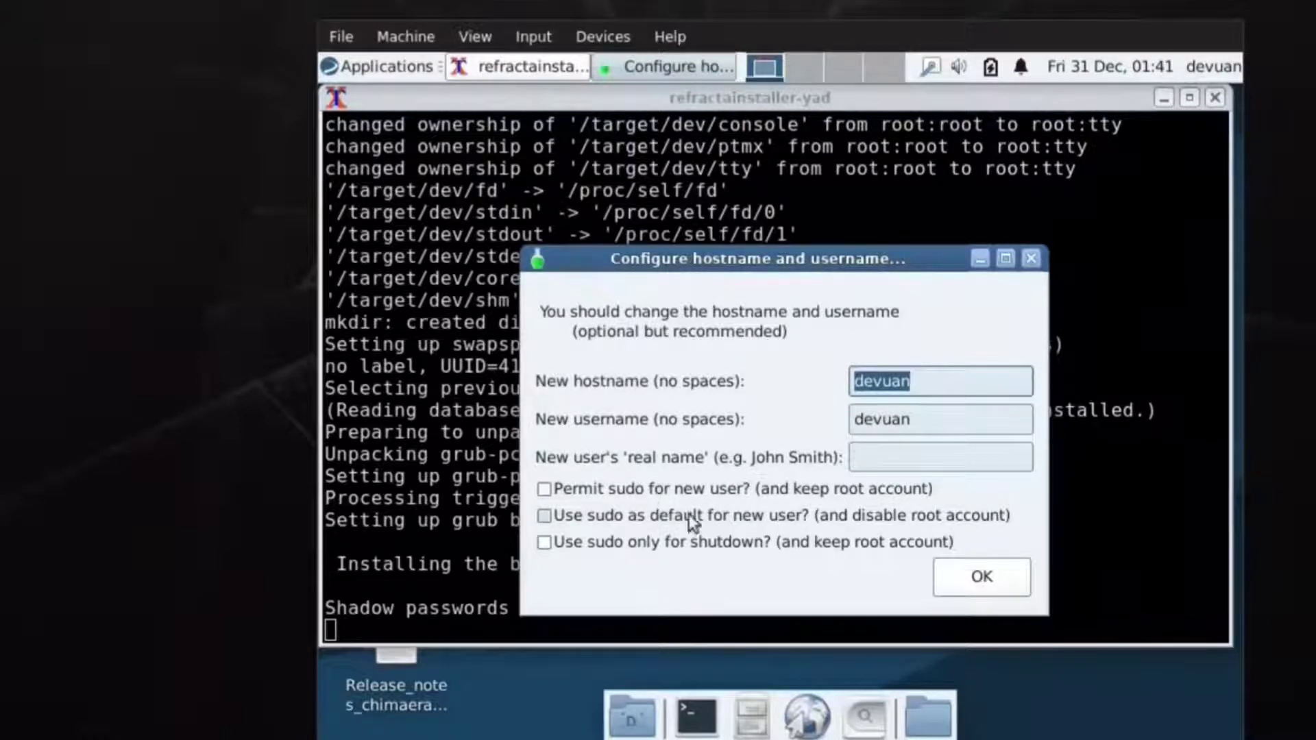
Permit sudo for the new user, accept hostname and username, and set the root password.
{"action": "left_click", "coordinate": [544, 489]}
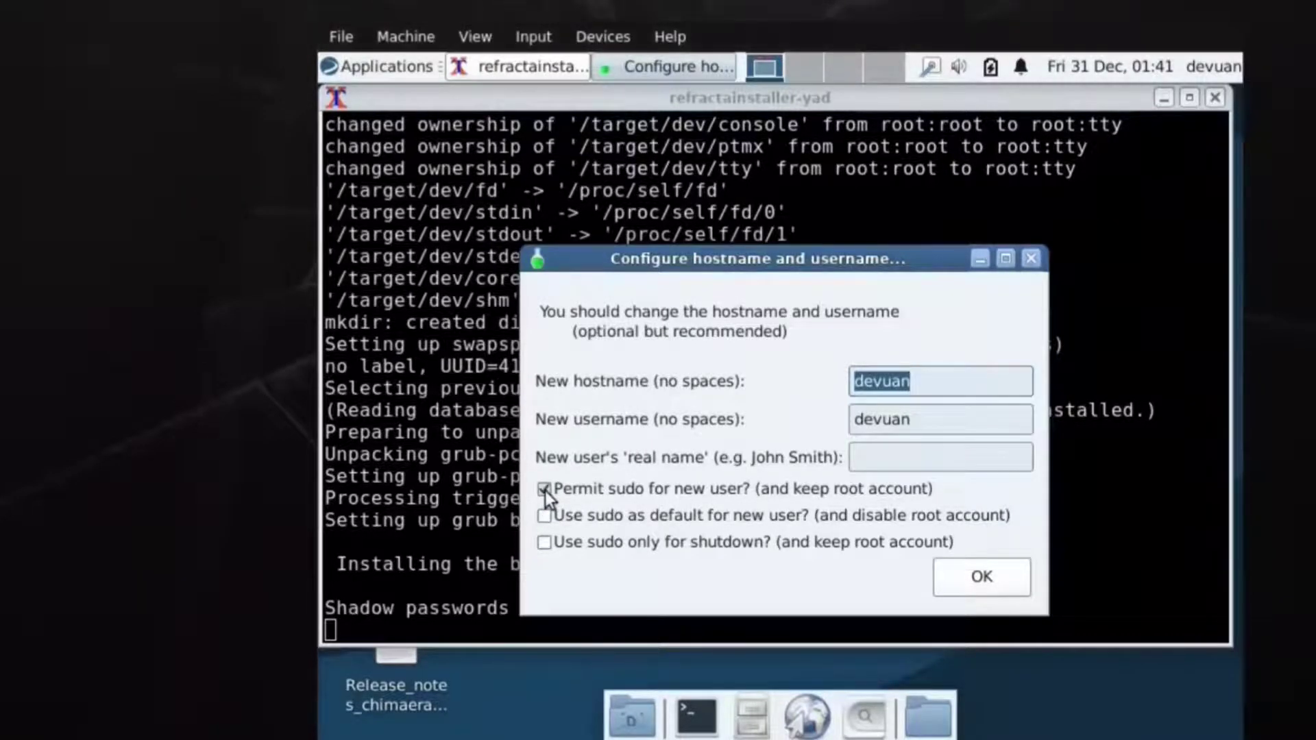
{"action": "left_click", "coordinate": [997, 576]}
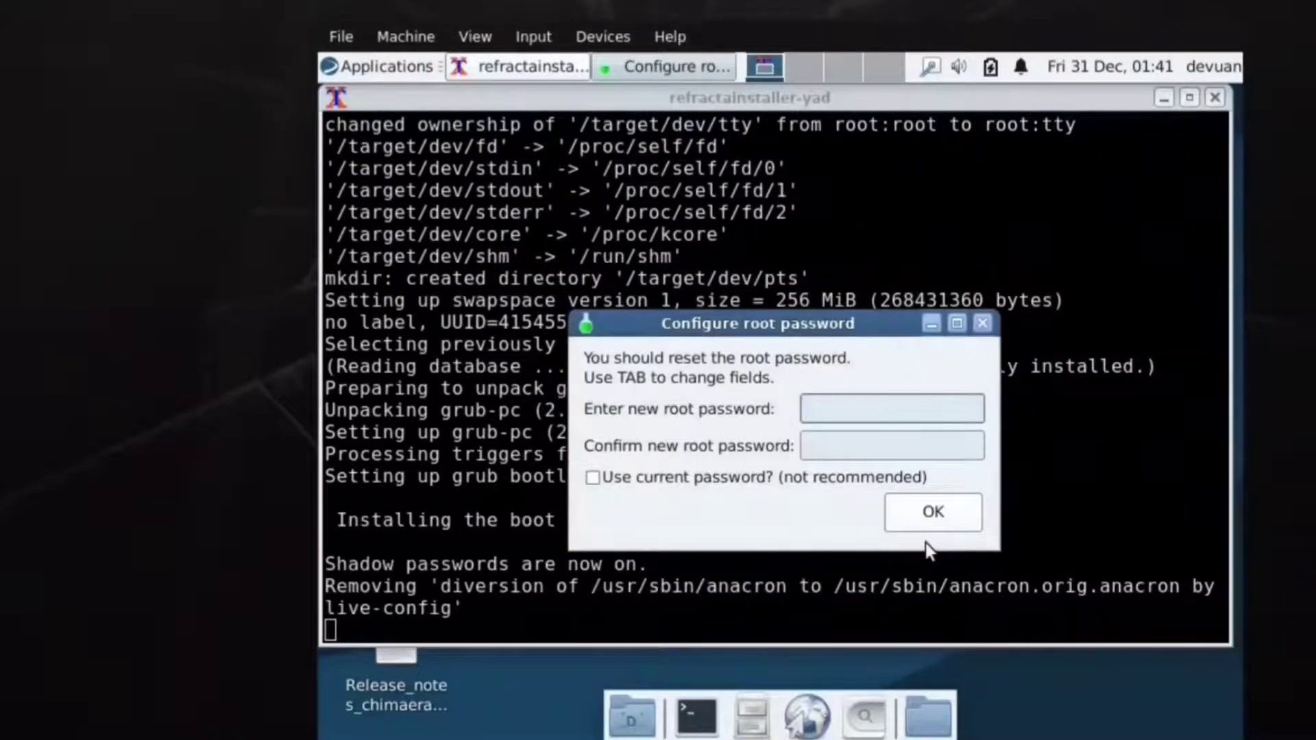
{"action": "type", "text": "******"}
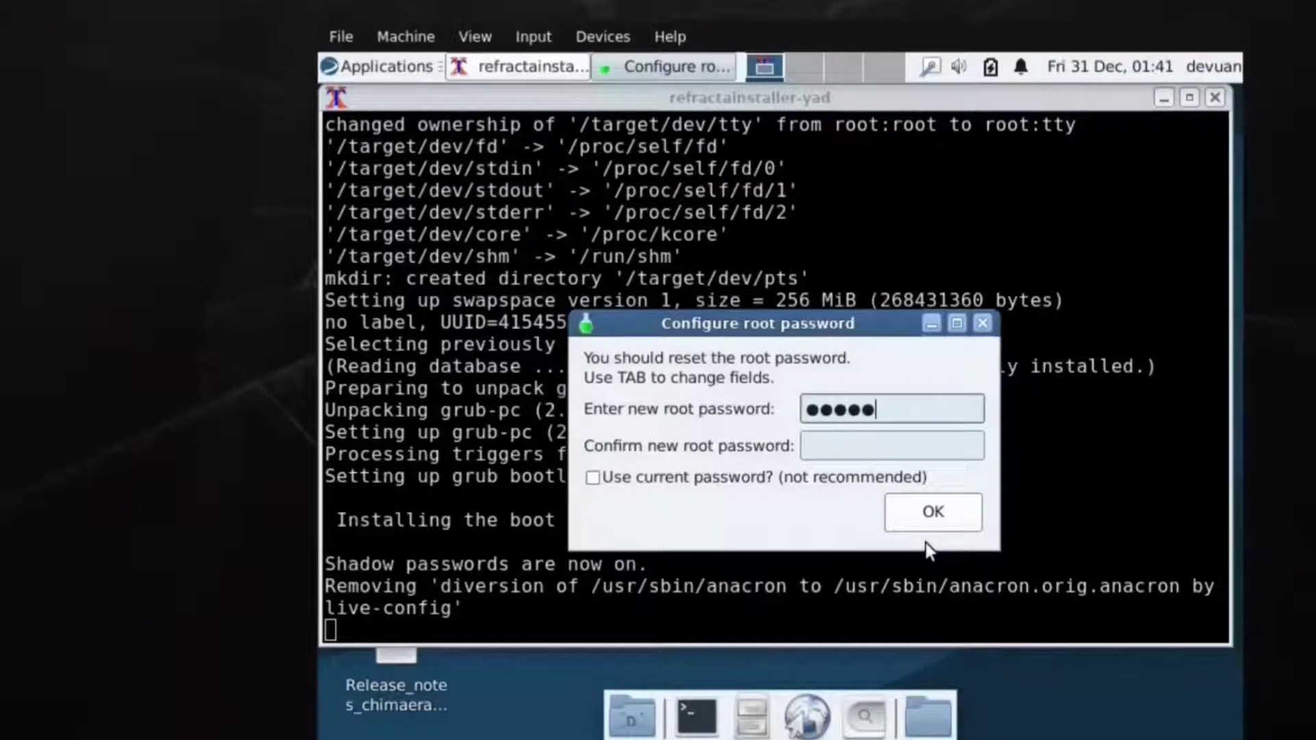
{"action": "key", "text": "Tab"}
{"action": "type", "text": "**"}
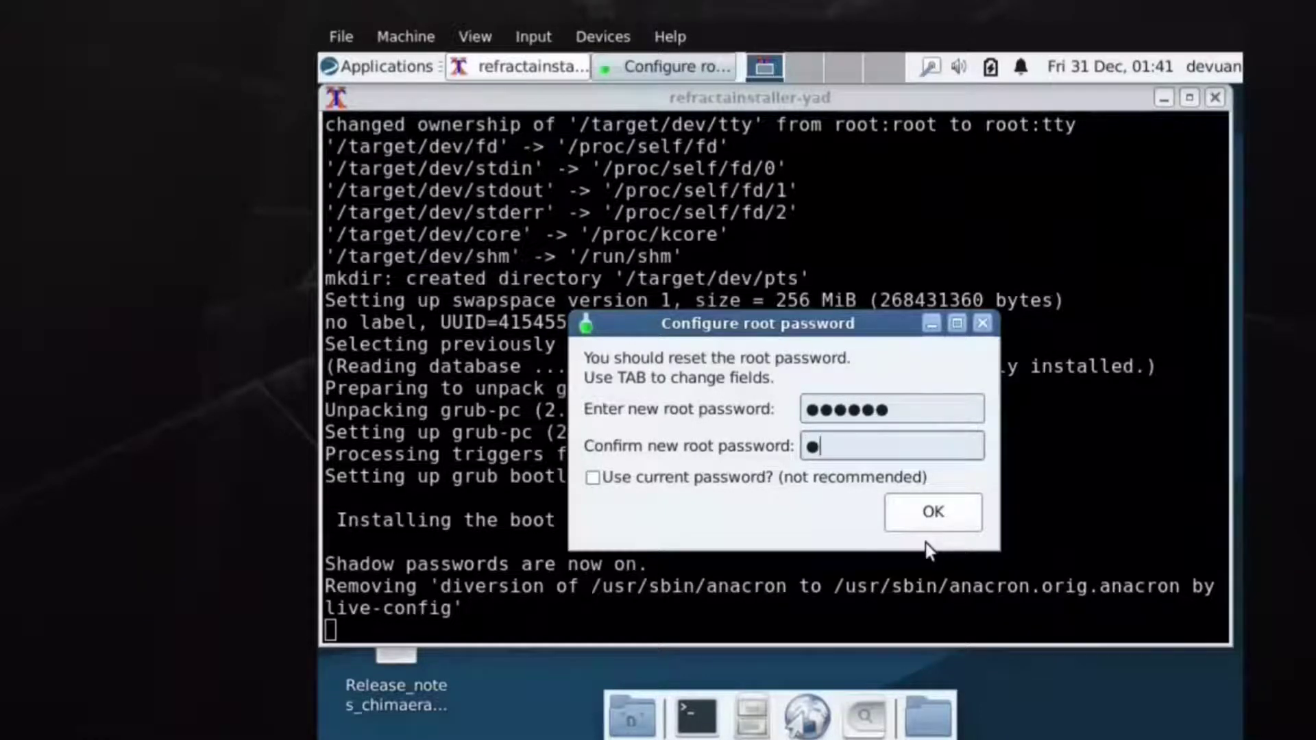
{"action": "type", "text": "****"}
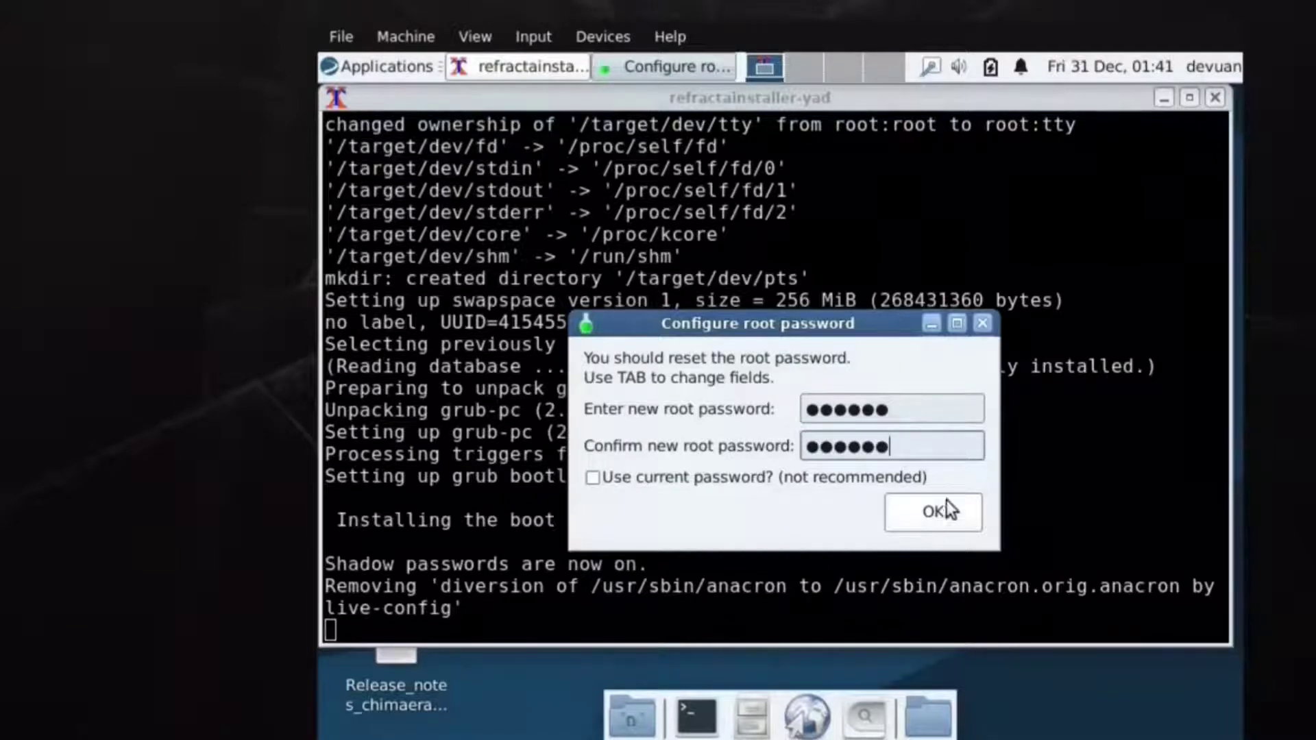
{"action": "left_click", "coordinate": [931, 515]}
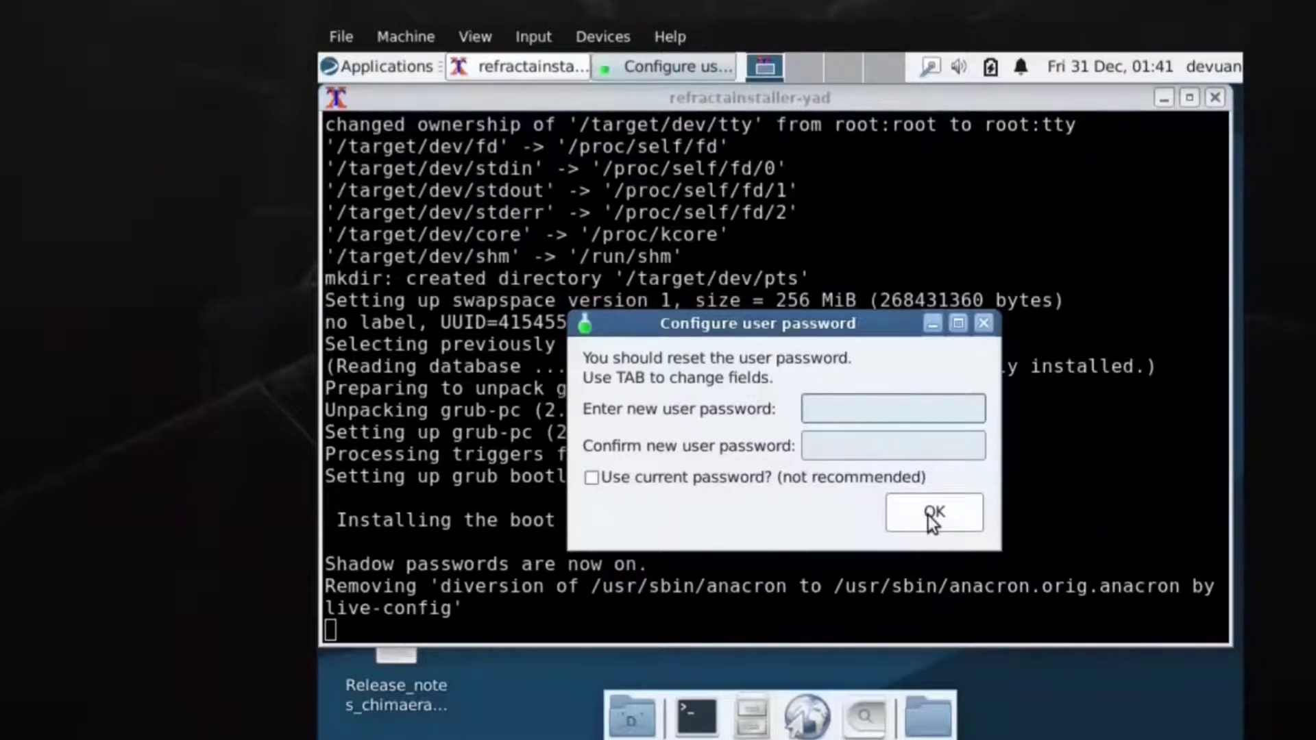
Enter and confirm the new user's password.
{"action": "type", "text": "devuan"}
{"action": "key", "text": "Tab"}
{"action": "type", "text": "devu"}
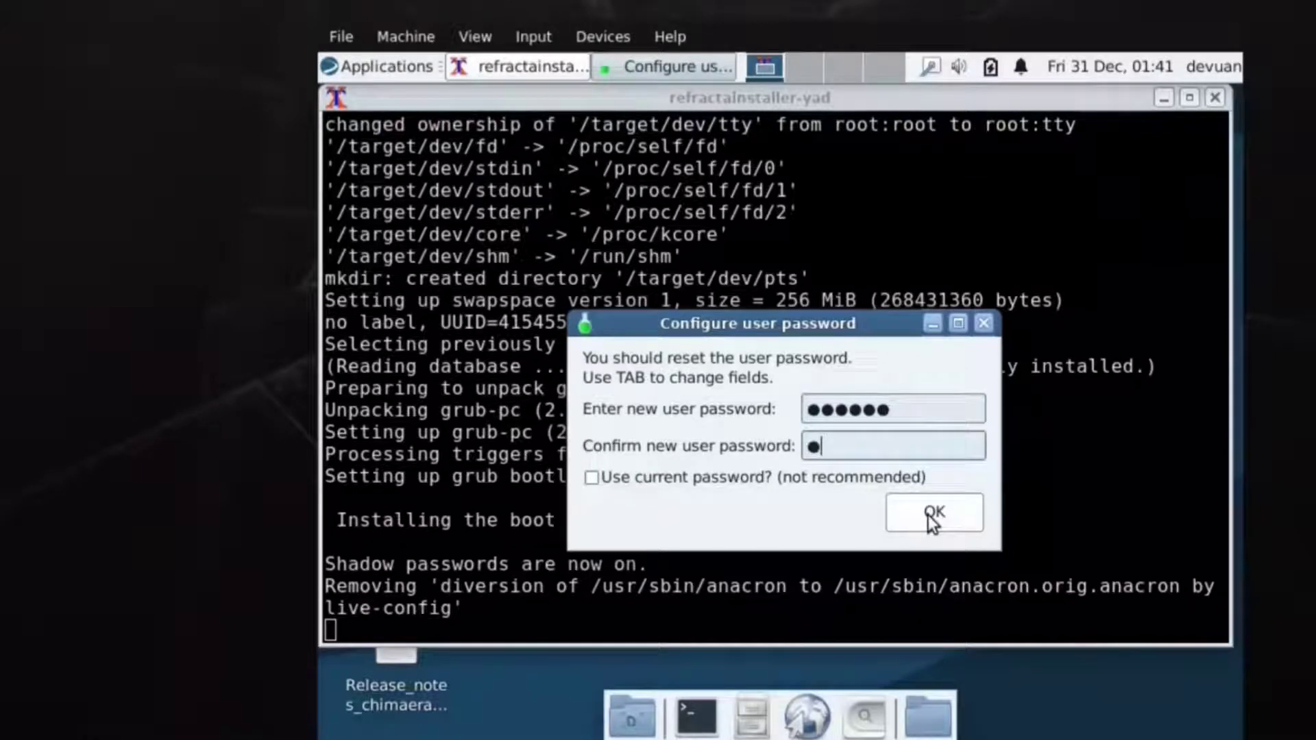
{"action": "type", "text": "an"}
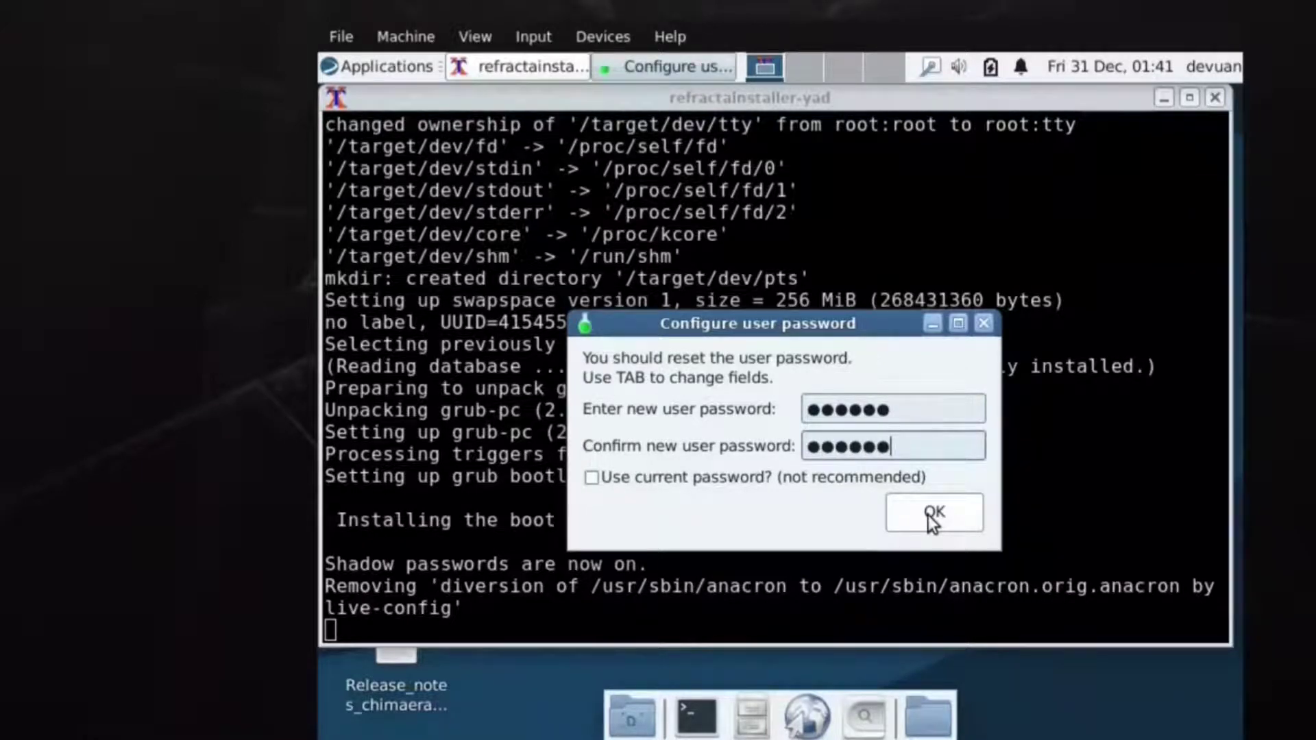
{"action": "left_click", "coordinate": [932, 518]}
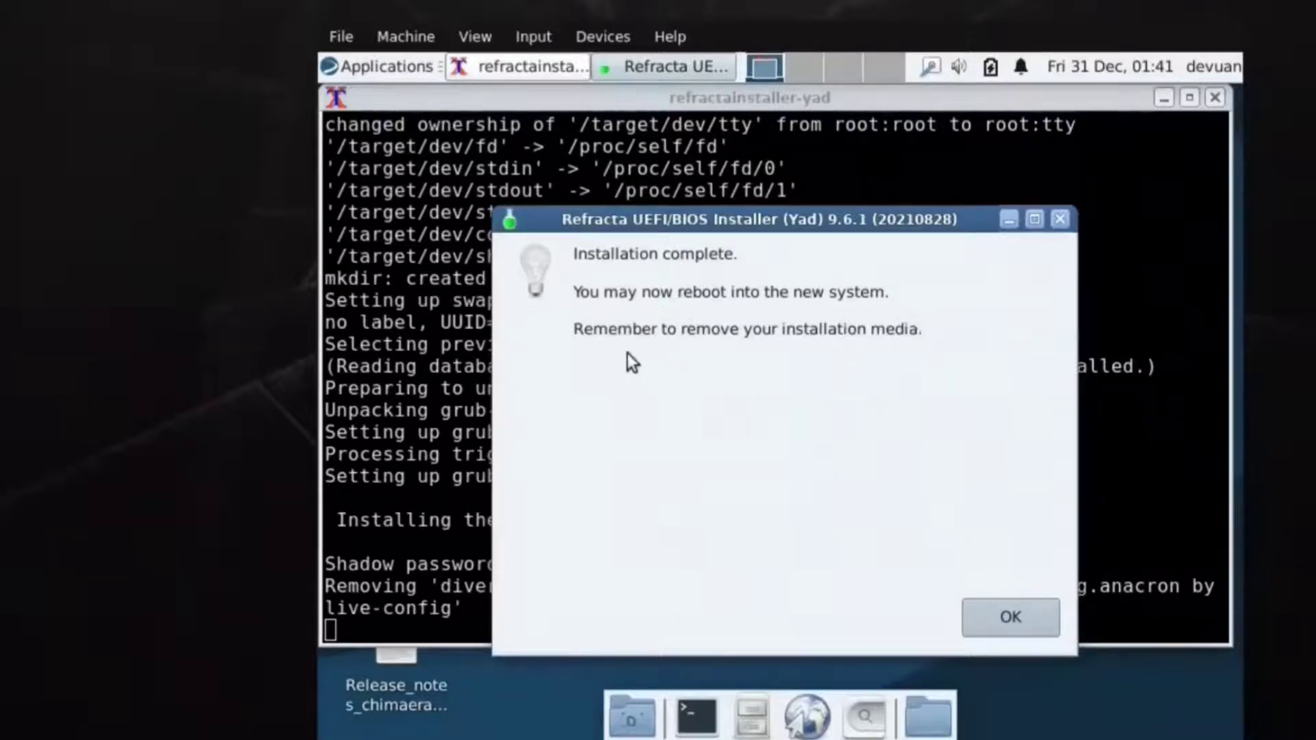
Dismiss the installation-complete notice and force-unmount the Devuan live ISO from the optical drive.
{"action": "left_click", "coordinate": [1009, 622]}
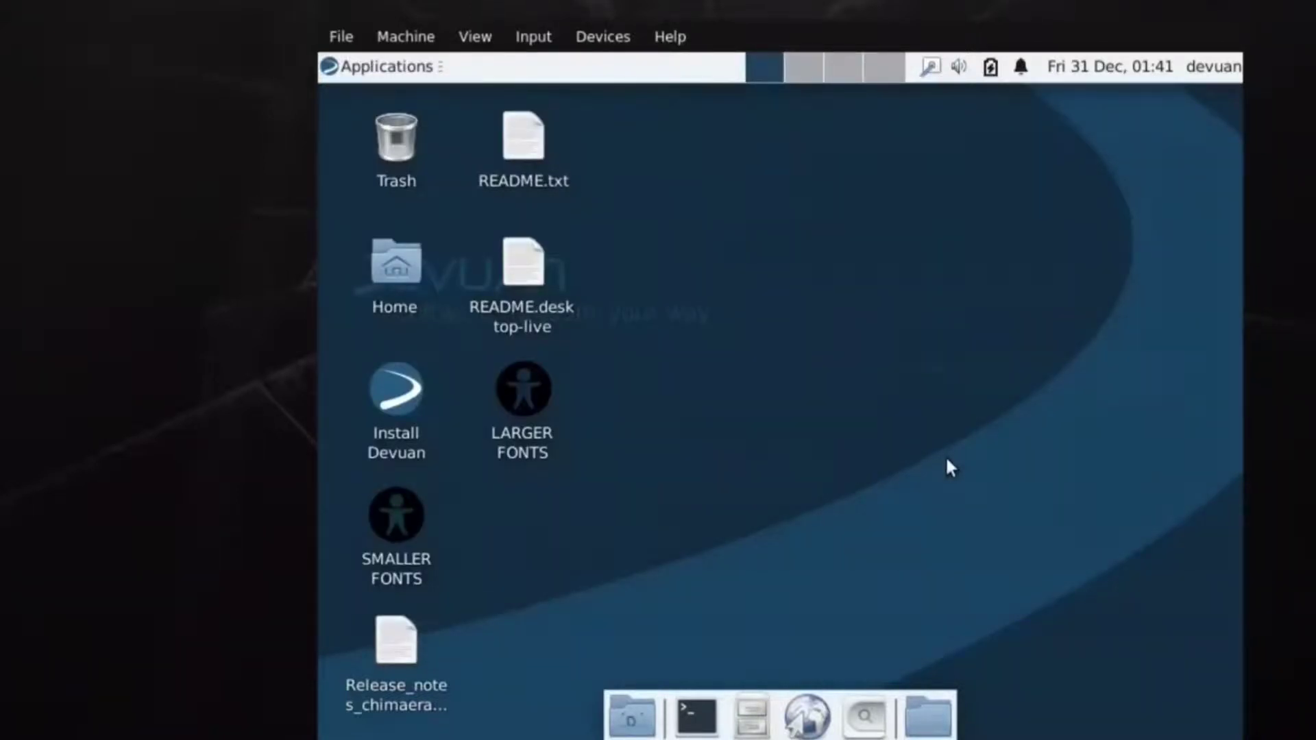
{"action": "left_click", "coordinate": [603, 48]}
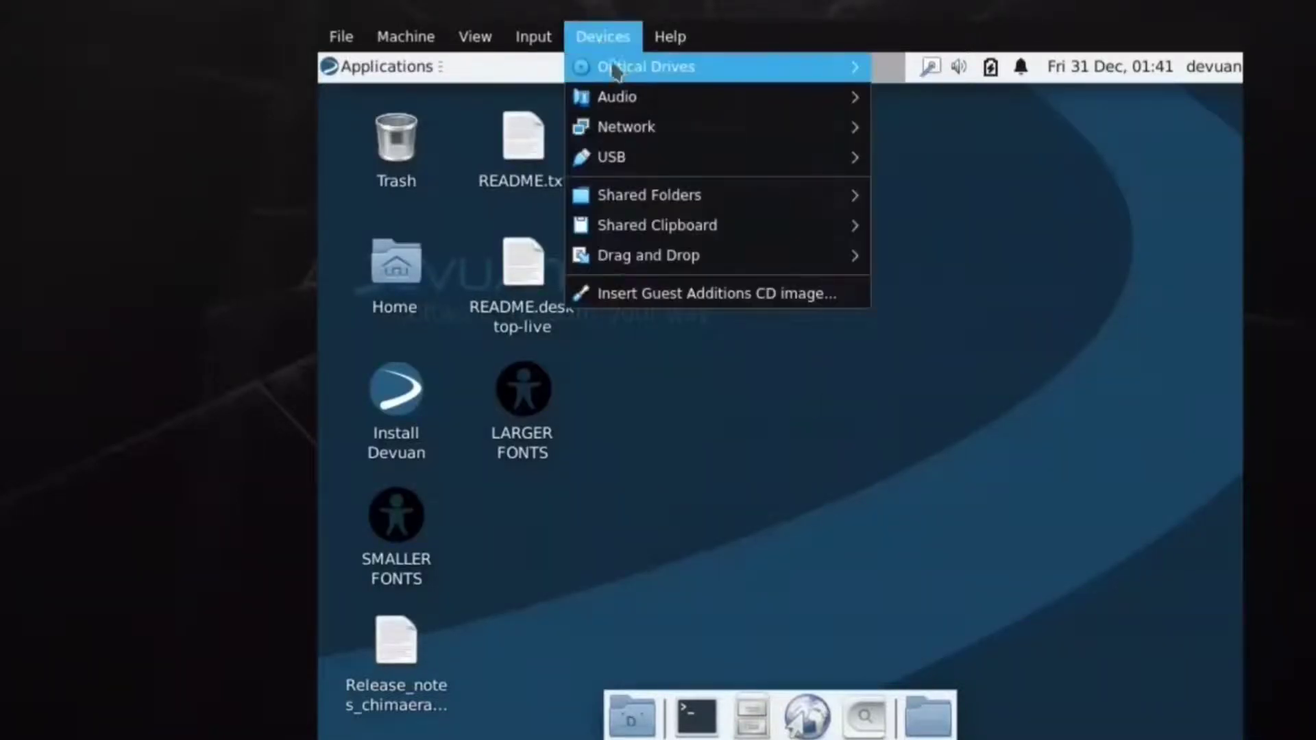
{"action": "mouse_move", "coordinate": [623, 77]}
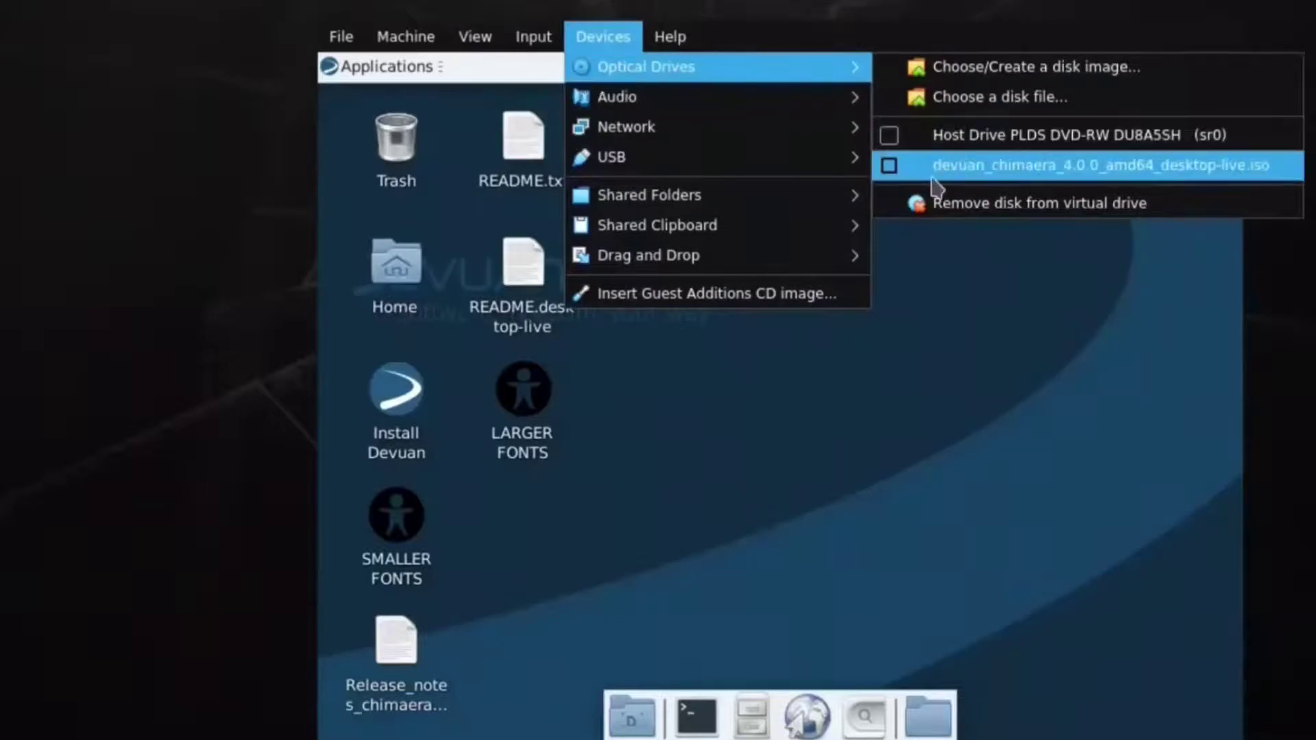
{"action": "mouse_move", "coordinate": [356, 49]}
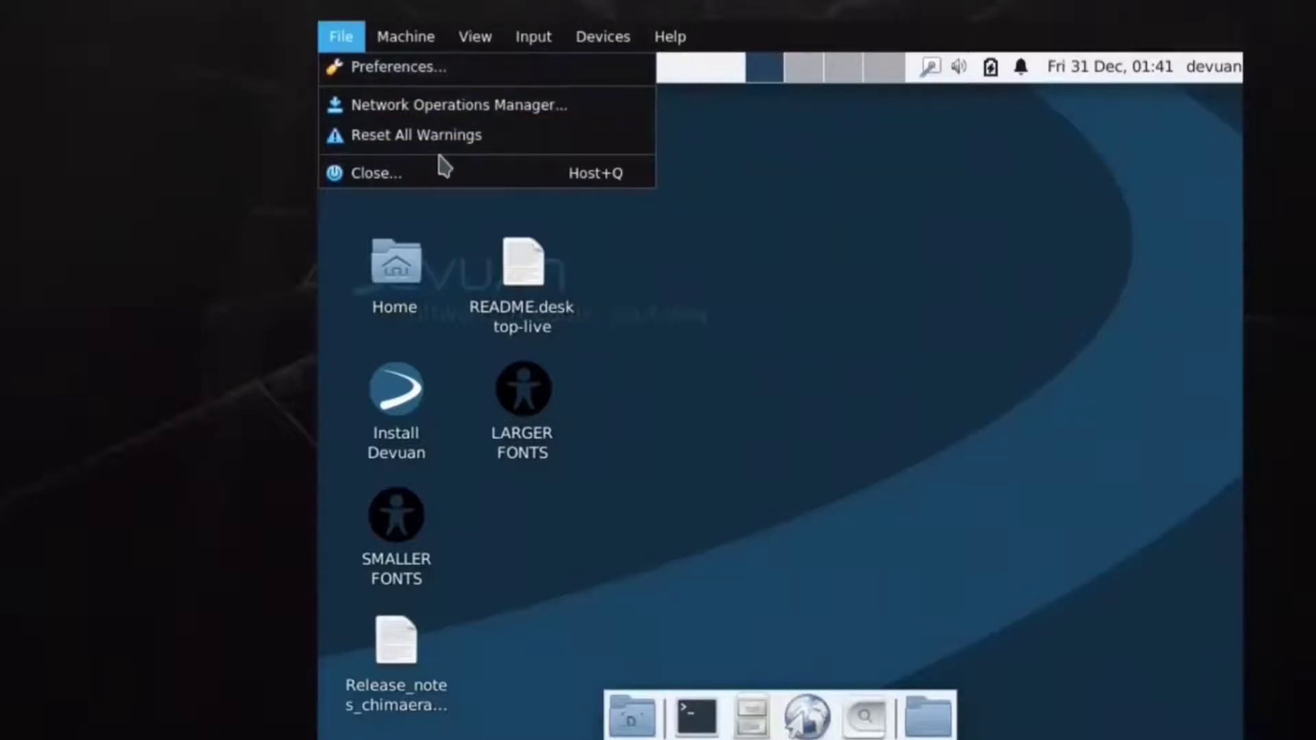
{"action": "mouse_move", "coordinate": [622, 36]}
{"action": "mouse_move", "coordinate": [672, 172]}
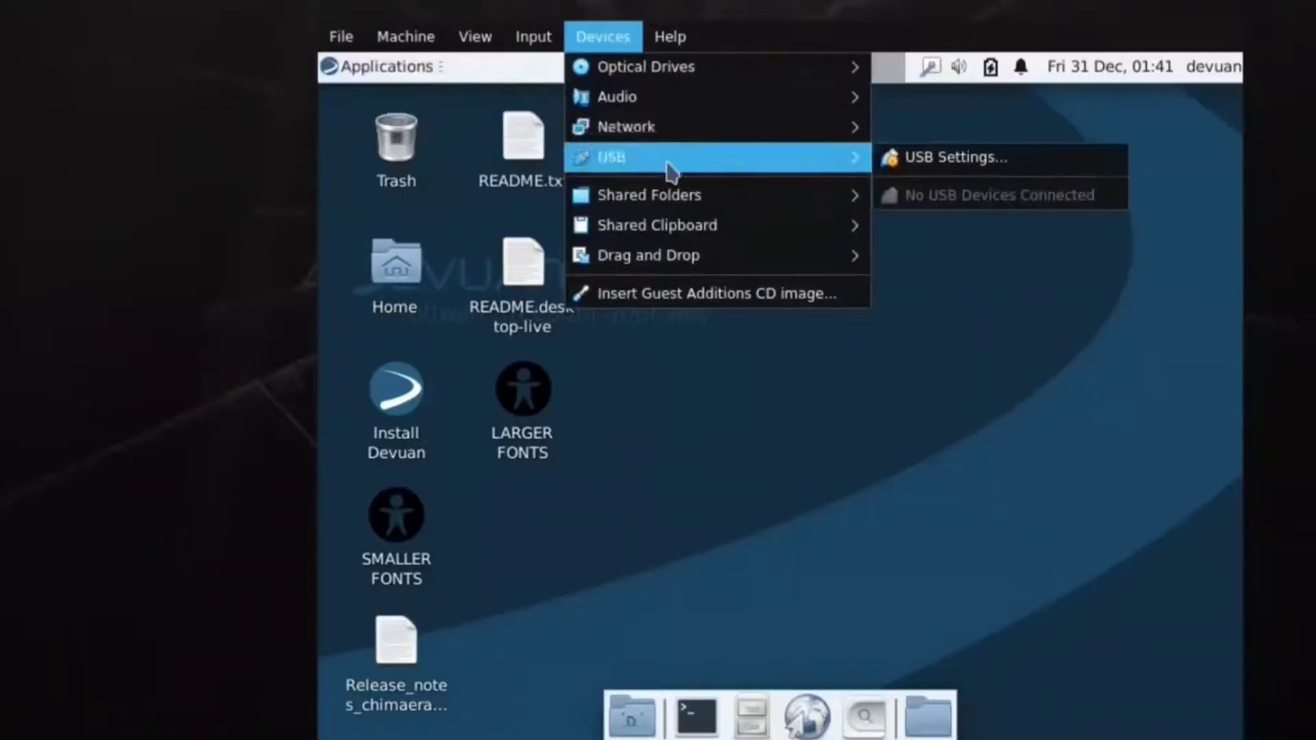
{"action": "mouse_move", "coordinate": [713, 69]}
{"action": "left_click", "coordinate": [887, 164]}
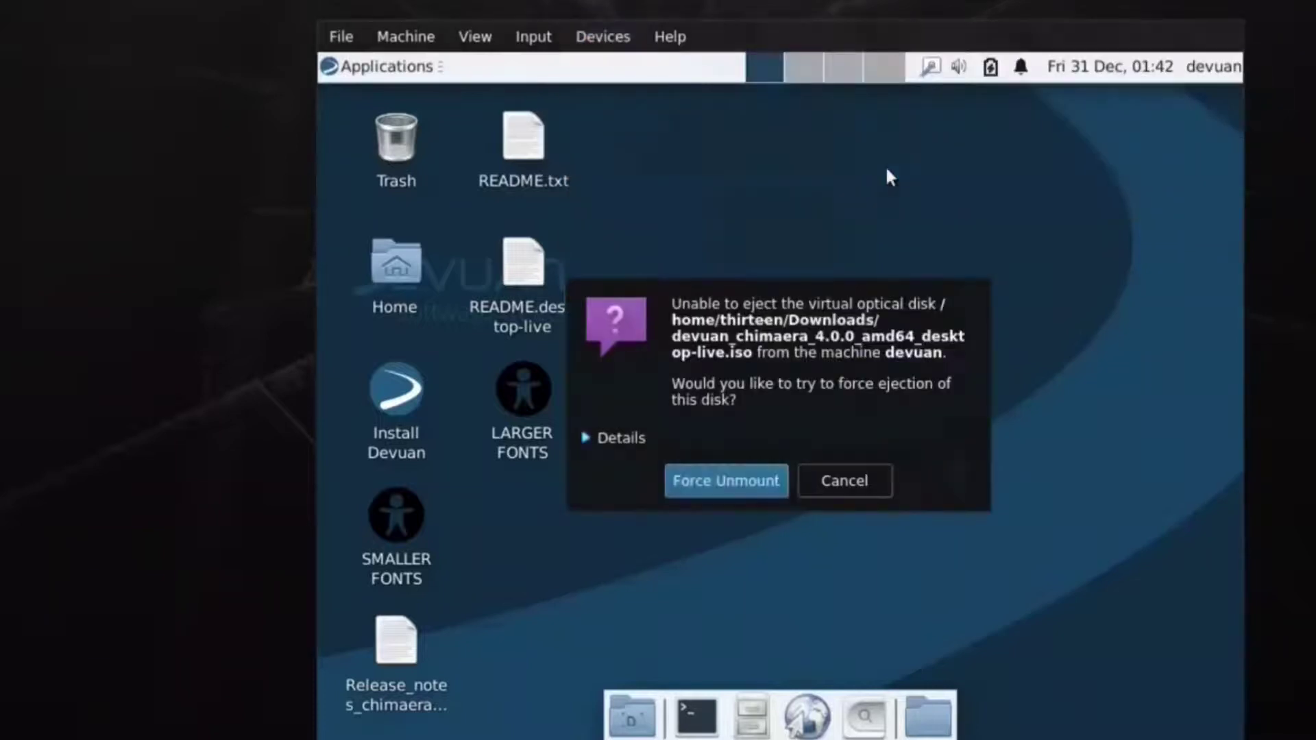
{"action": "left_click", "coordinate": [723, 492]}
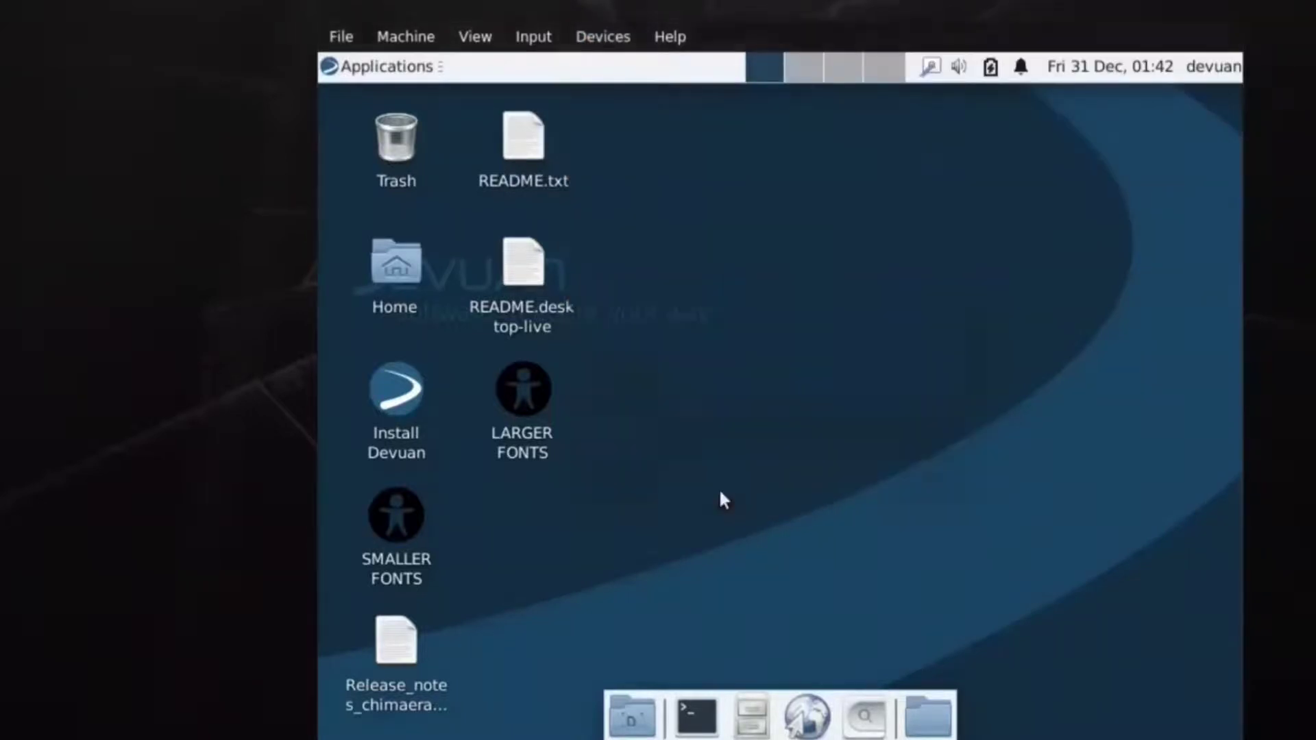
Reset the virtual machine so it boots the installed Devuan system.
{"action": "left_click", "coordinate": [337, 38]}
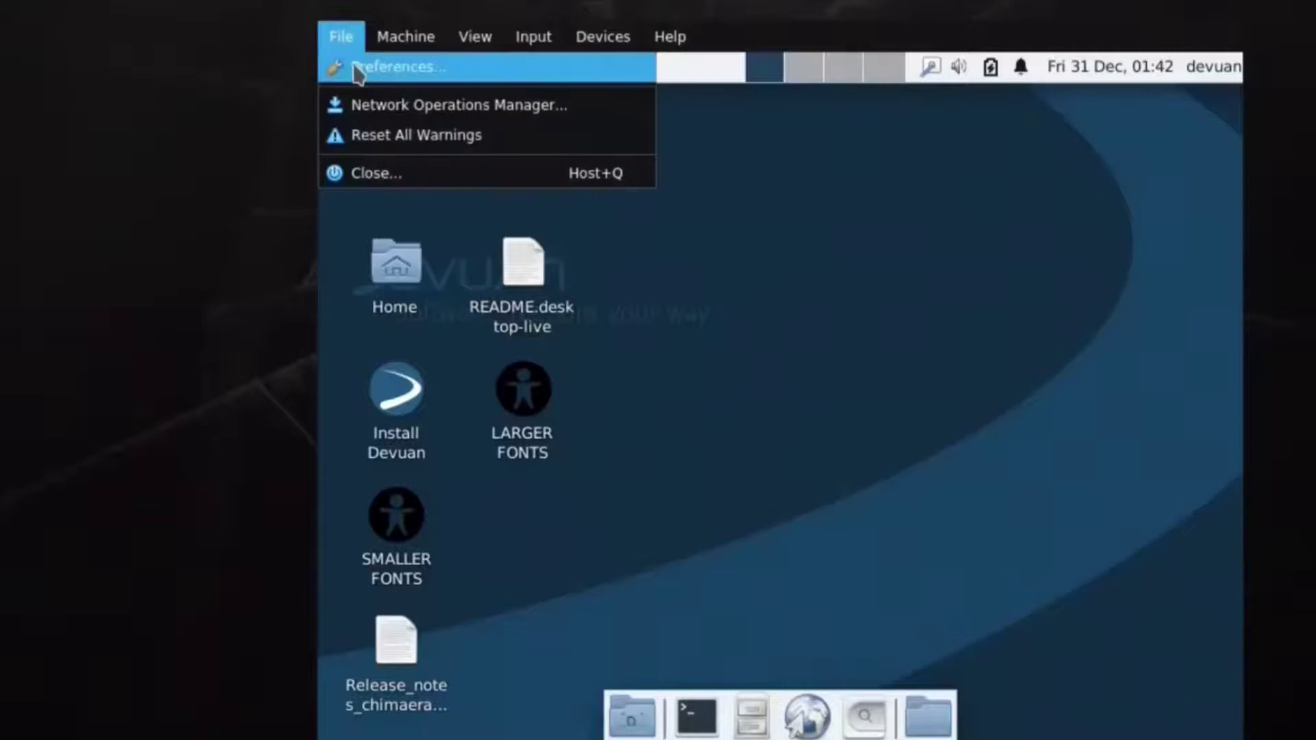
{"action": "mouse_move", "coordinate": [405, 37]}
{"action": "left_click", "coordinate": [472, 233]}
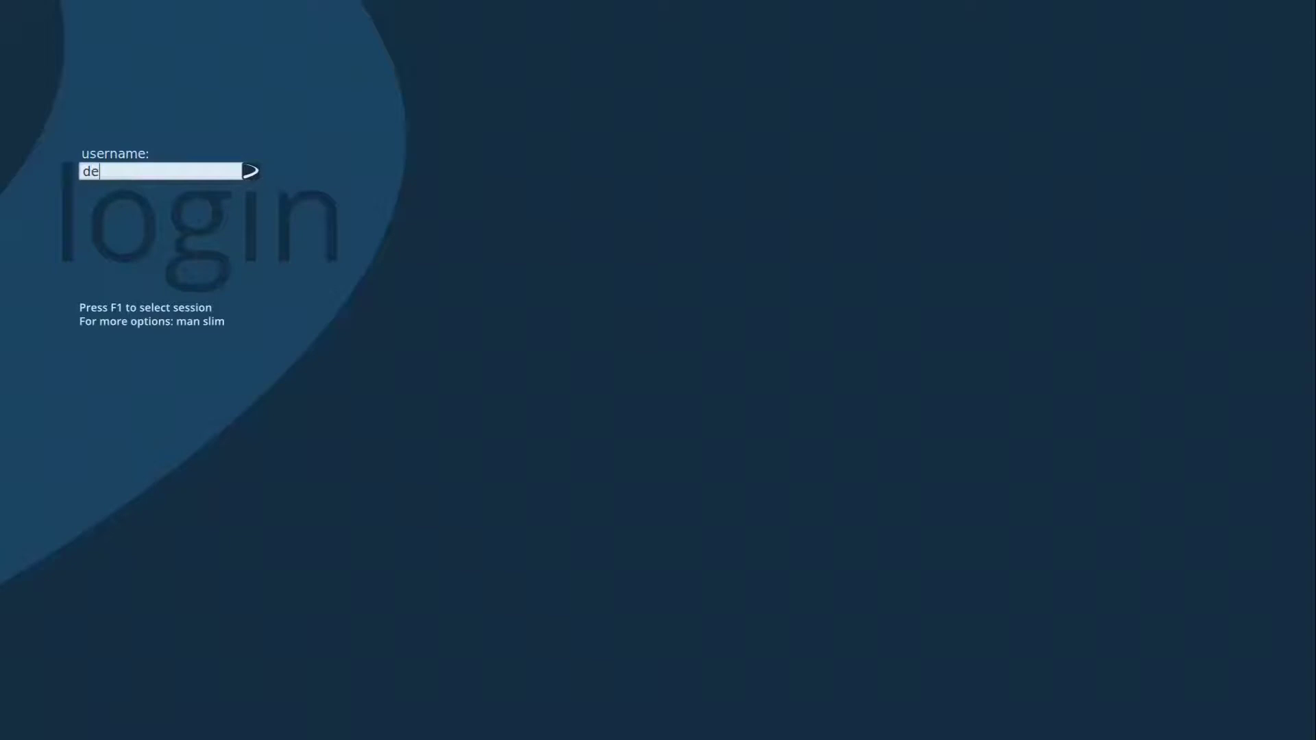
Enter the new account's username at the SLiM login screen and submit it.
{"action": "type", "text": "n"}
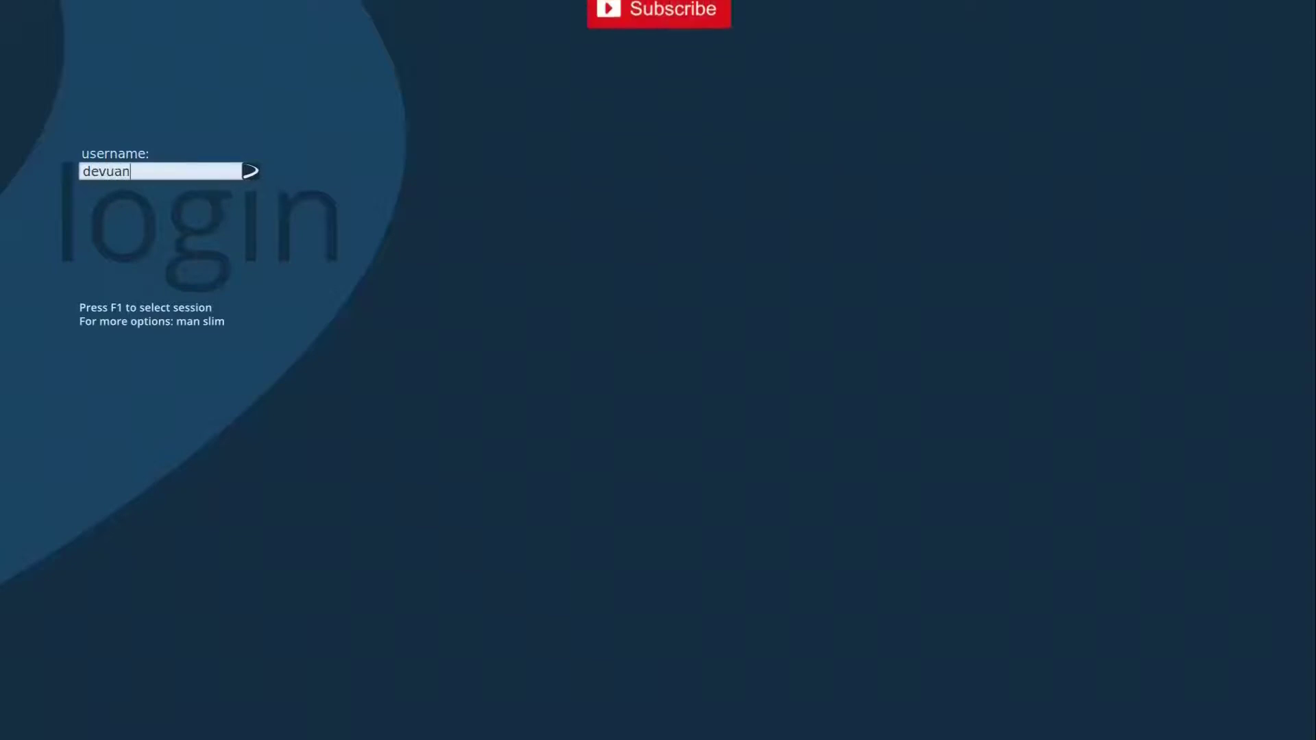
{"action": "key", "text": "Return"}
{"action": "type", "text": "devuan"}
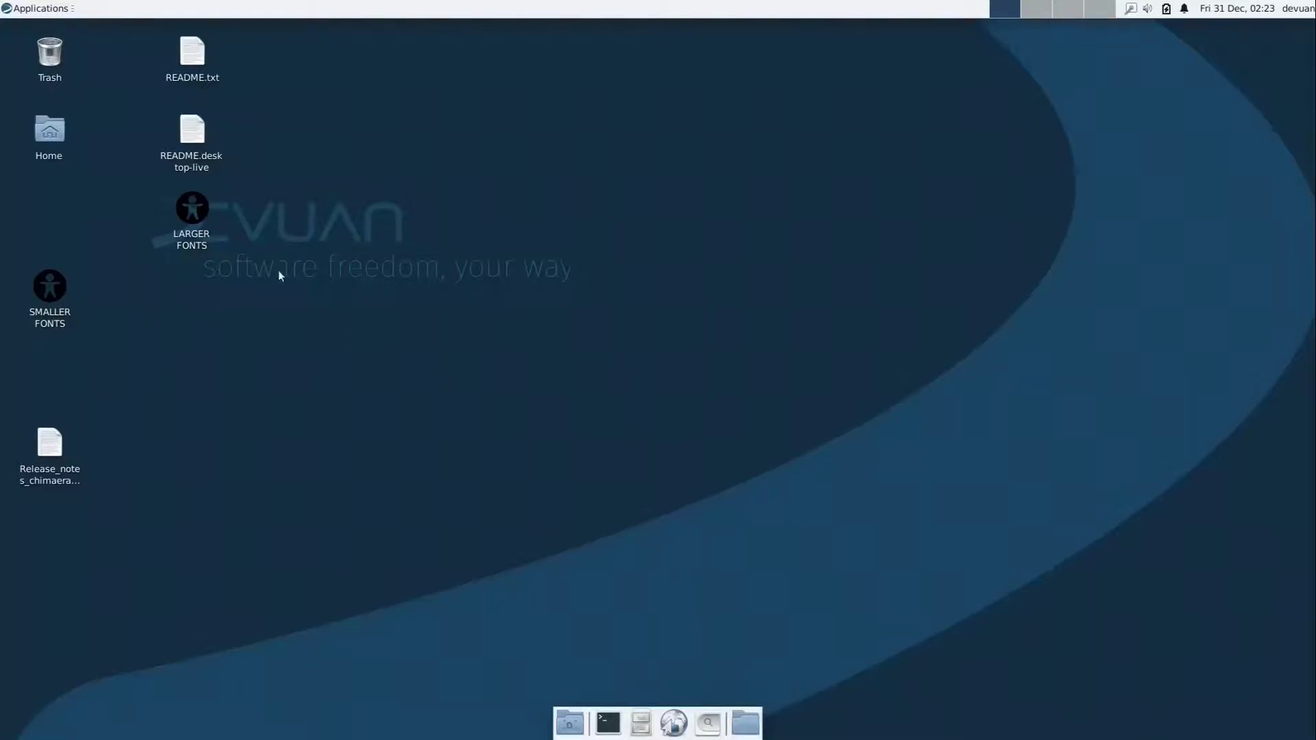
Open the Applications menu and expand its Accessories submenu.
{"action": "left_click", "coordinate": [47, 7]}
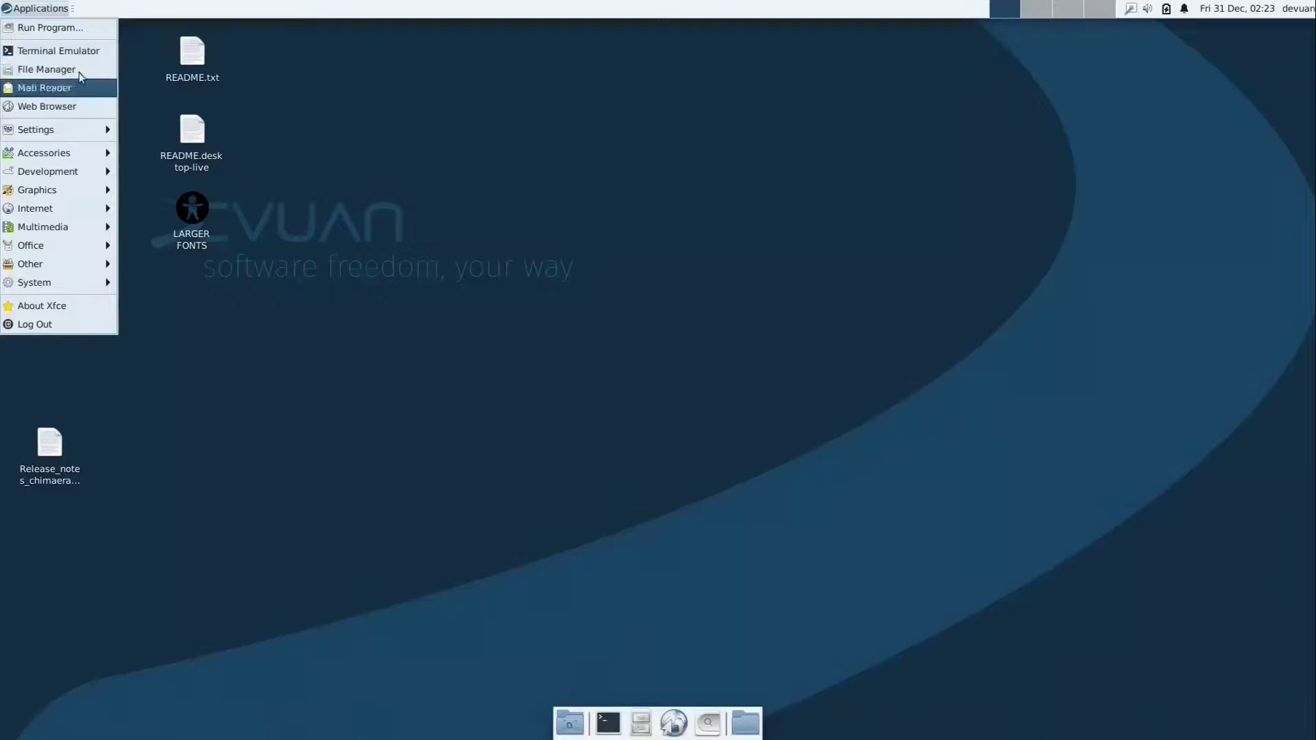
{"action": "mouse_move", "coordinate": [72, 129]}
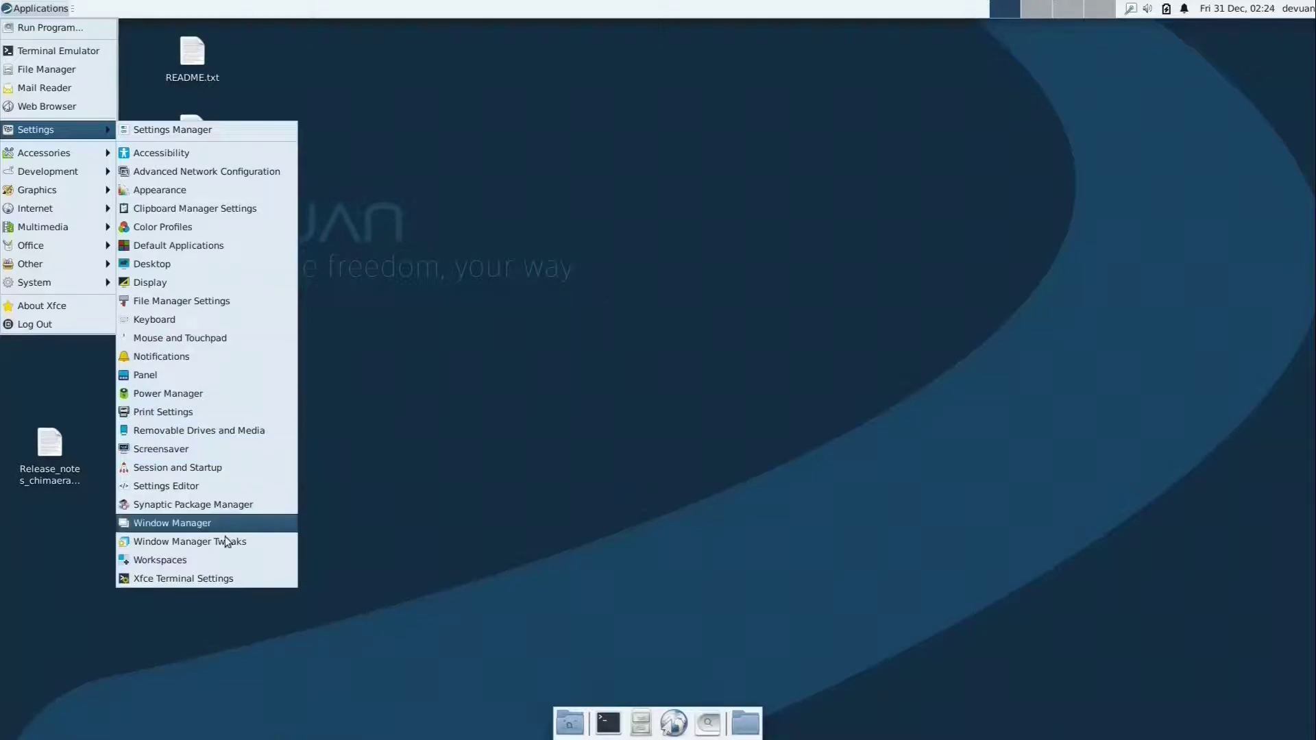
{"action": "mouse_move", "coordinate": [79, 159]}
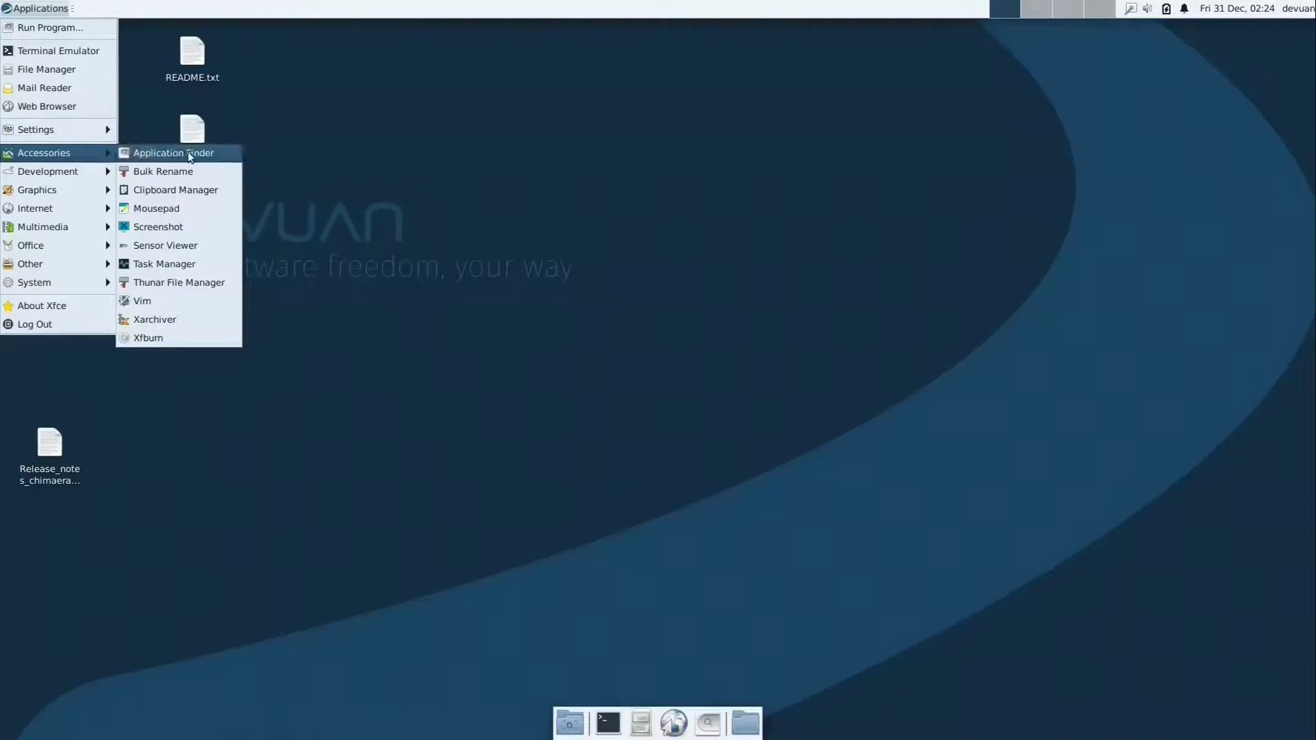
Launch Thunar on the home folder, then view and close its Configure custom actions dialog.
{"action": "left_click", "coordinate": [204, 281]}
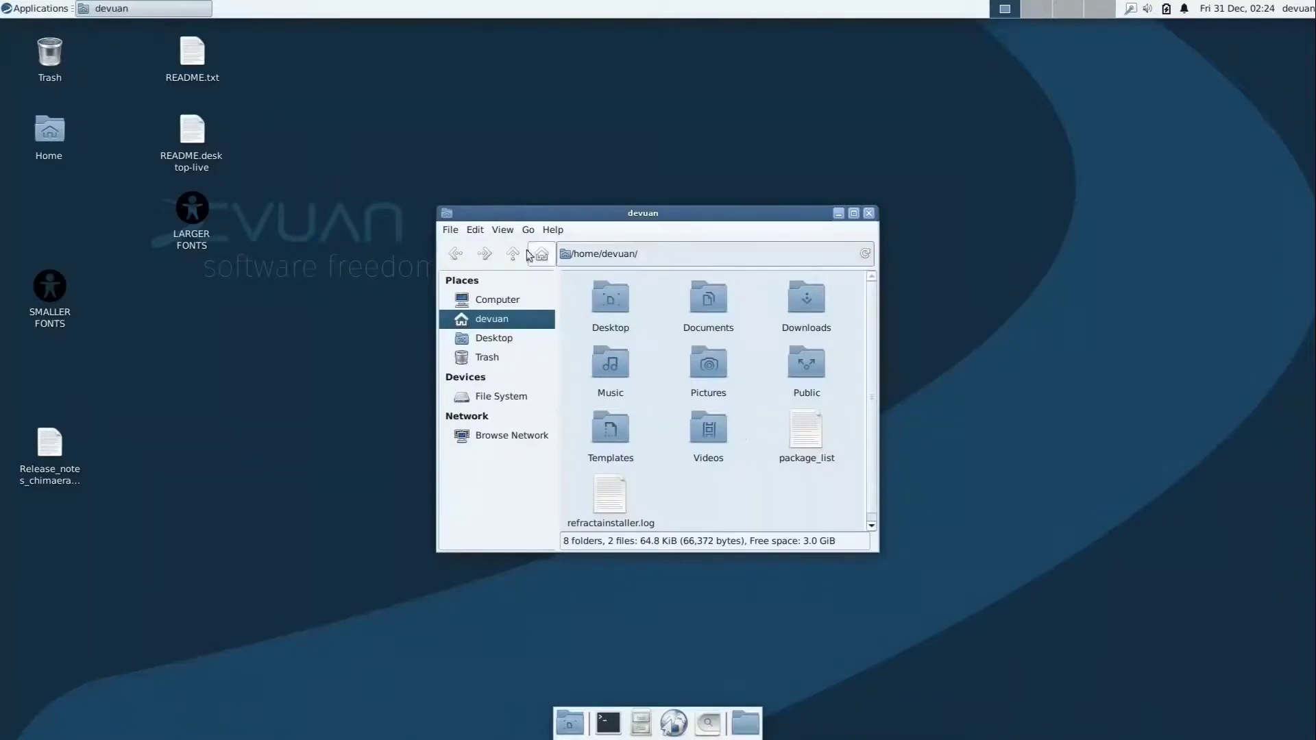
{"action": "left_click", "coordinate": [503, 230]}
{"action": "mouse_move", "coordinate": [475, 233]}
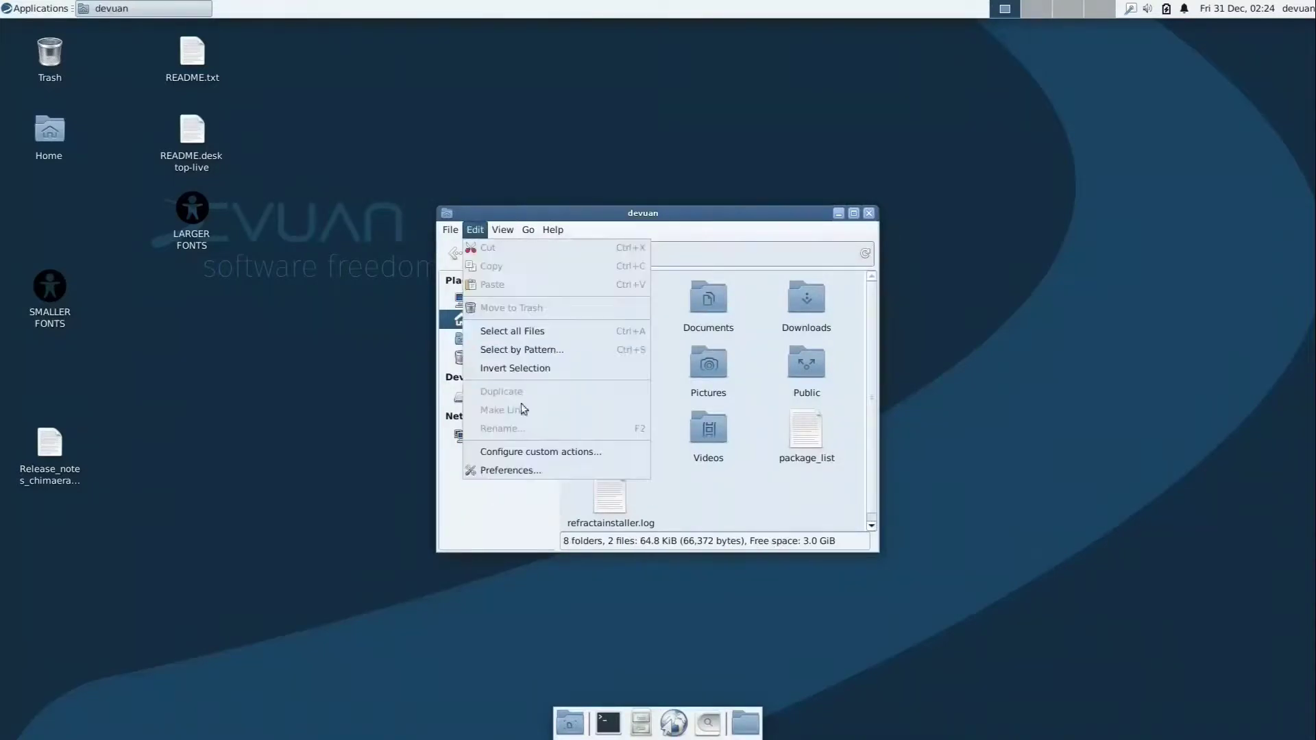
{"action": "left_click", "coordinate": [536, 452]}
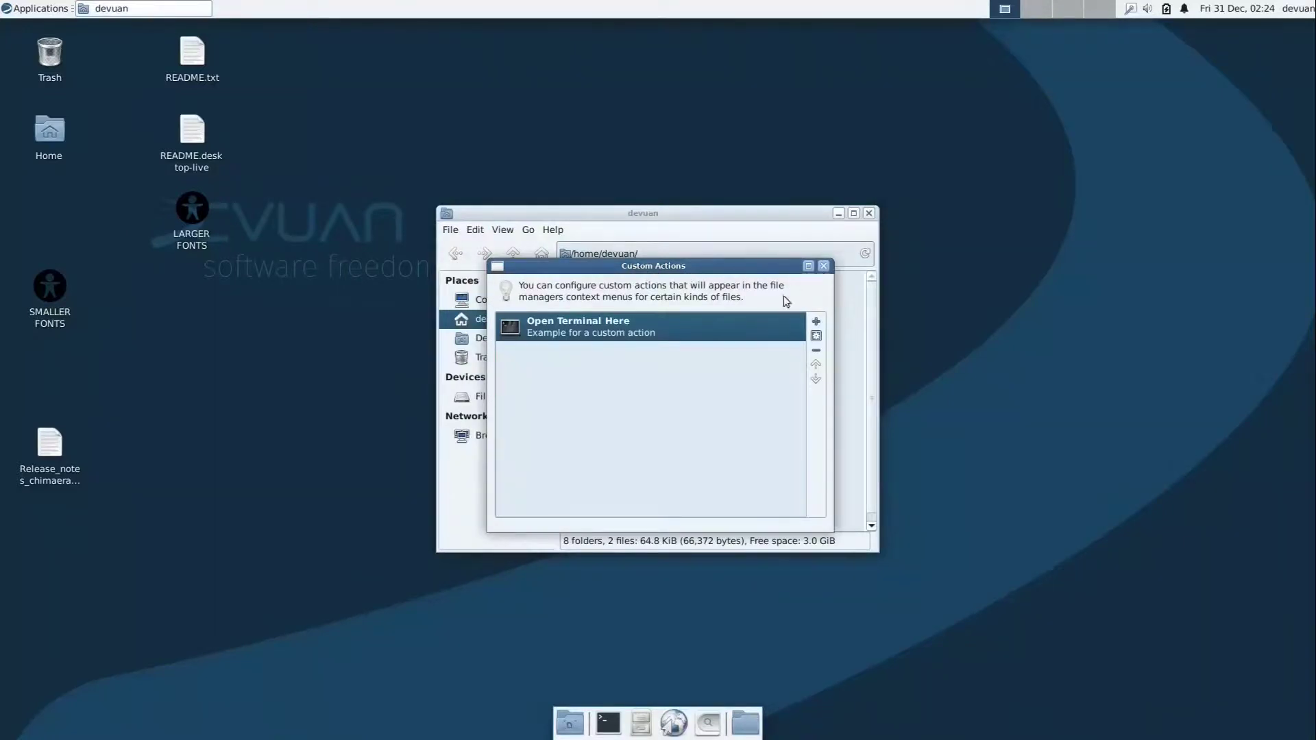
{"action": "left_click", "coordinate": [823, 265]}
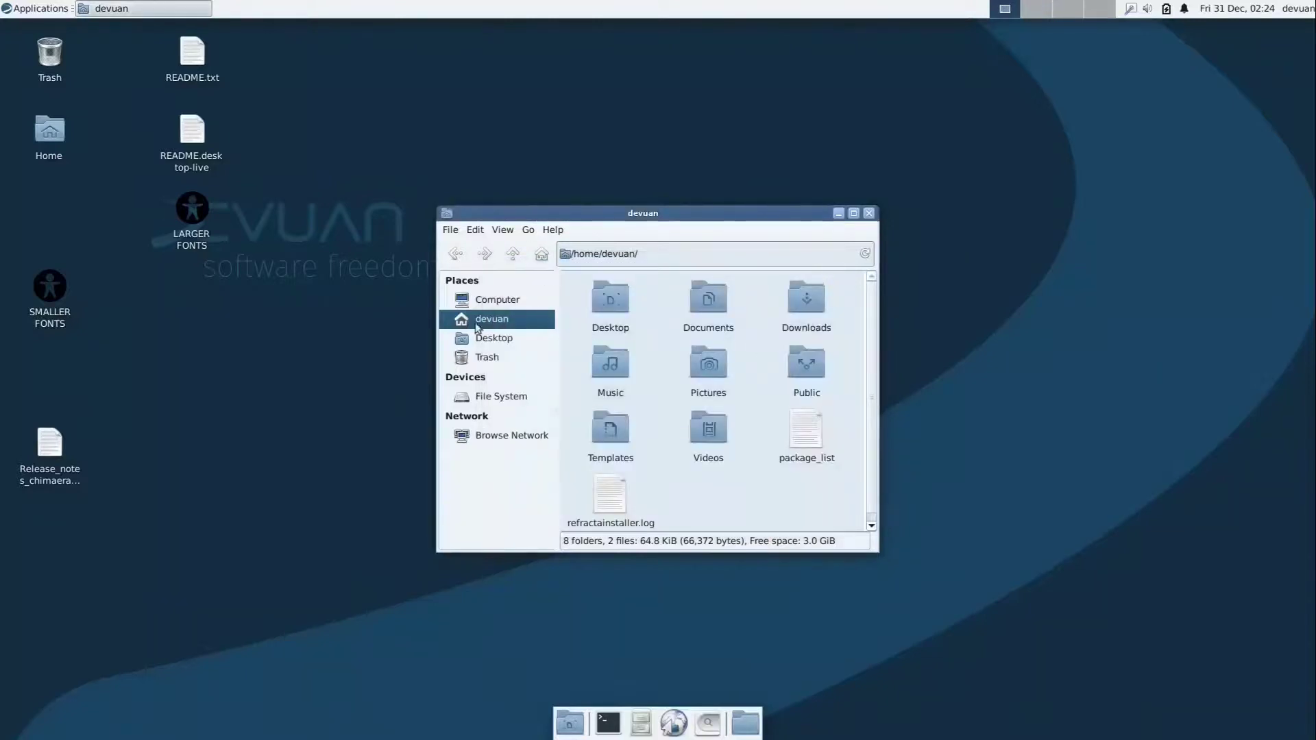
Close Thunar and launch Firefox ESR from the Internet menu.
{"action": "left_click", "coordinate": [869, 214]}
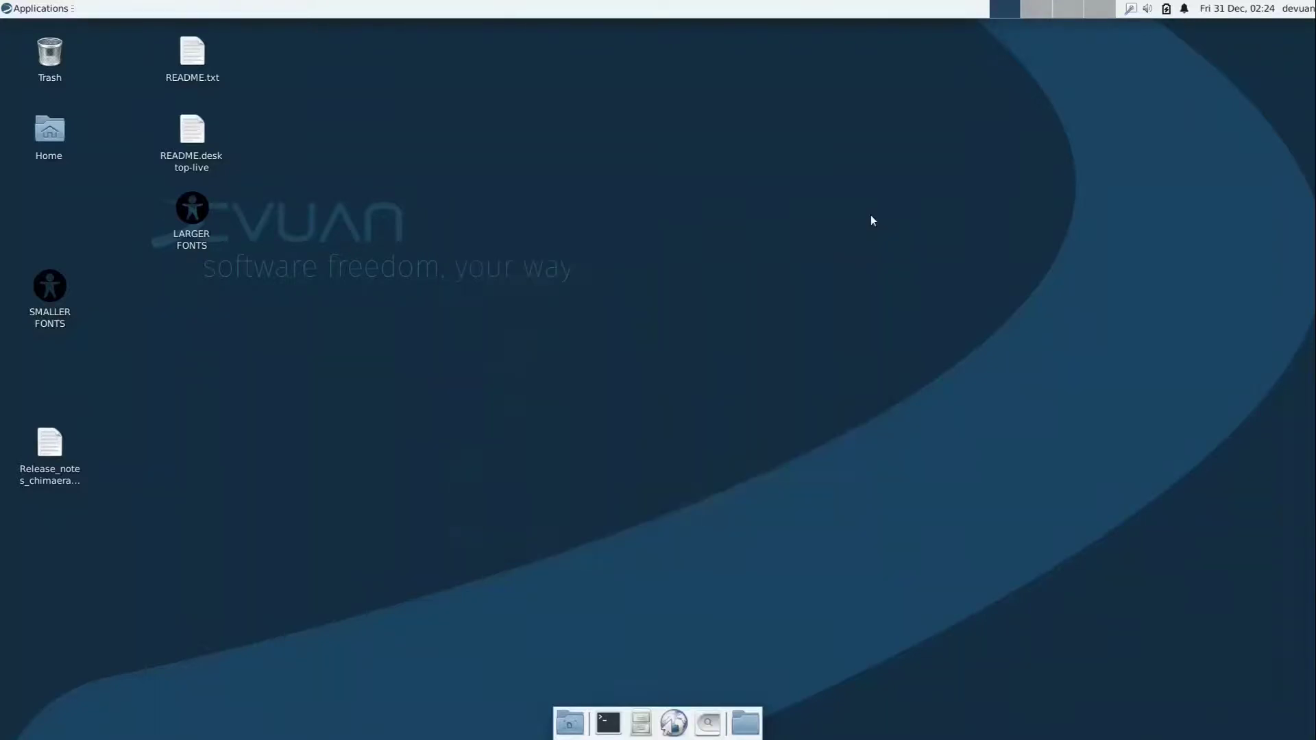
{"action": "left_click", "coordinate": [69, 10]}
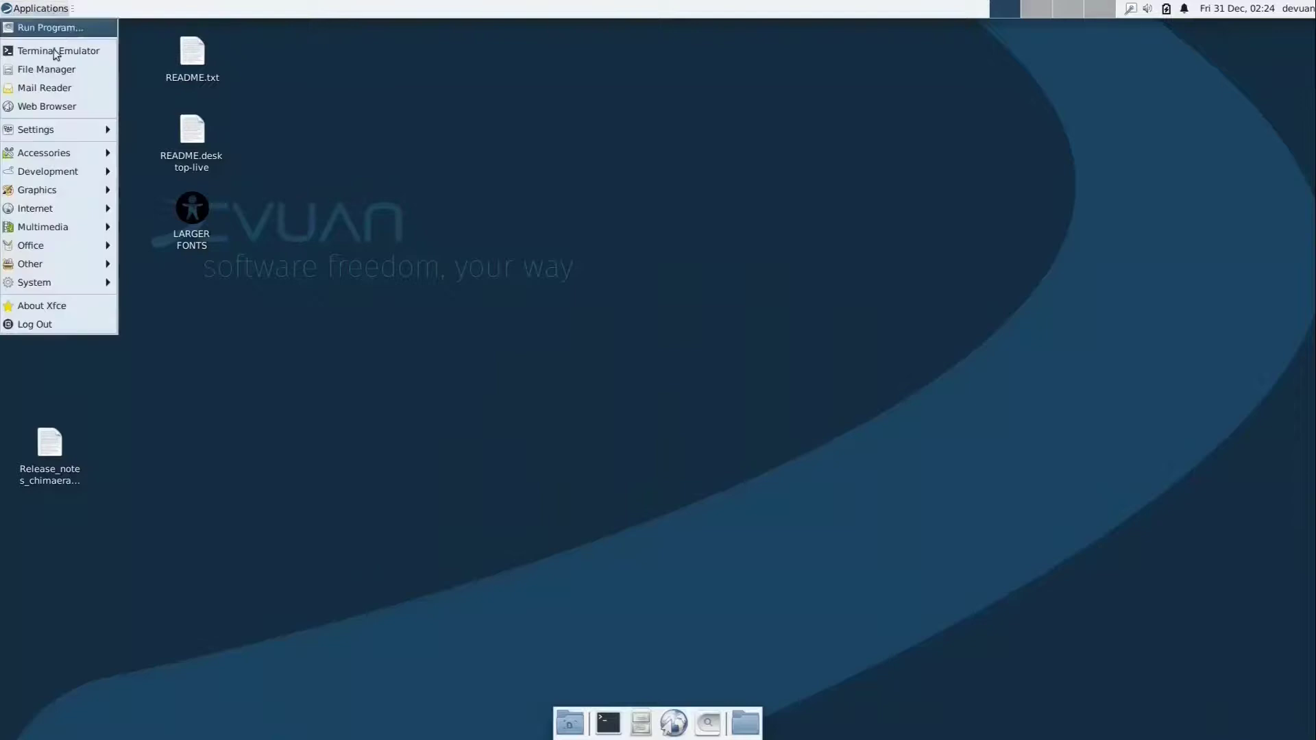
{"action": "mouse_move", "coordinate": [68, 214]}
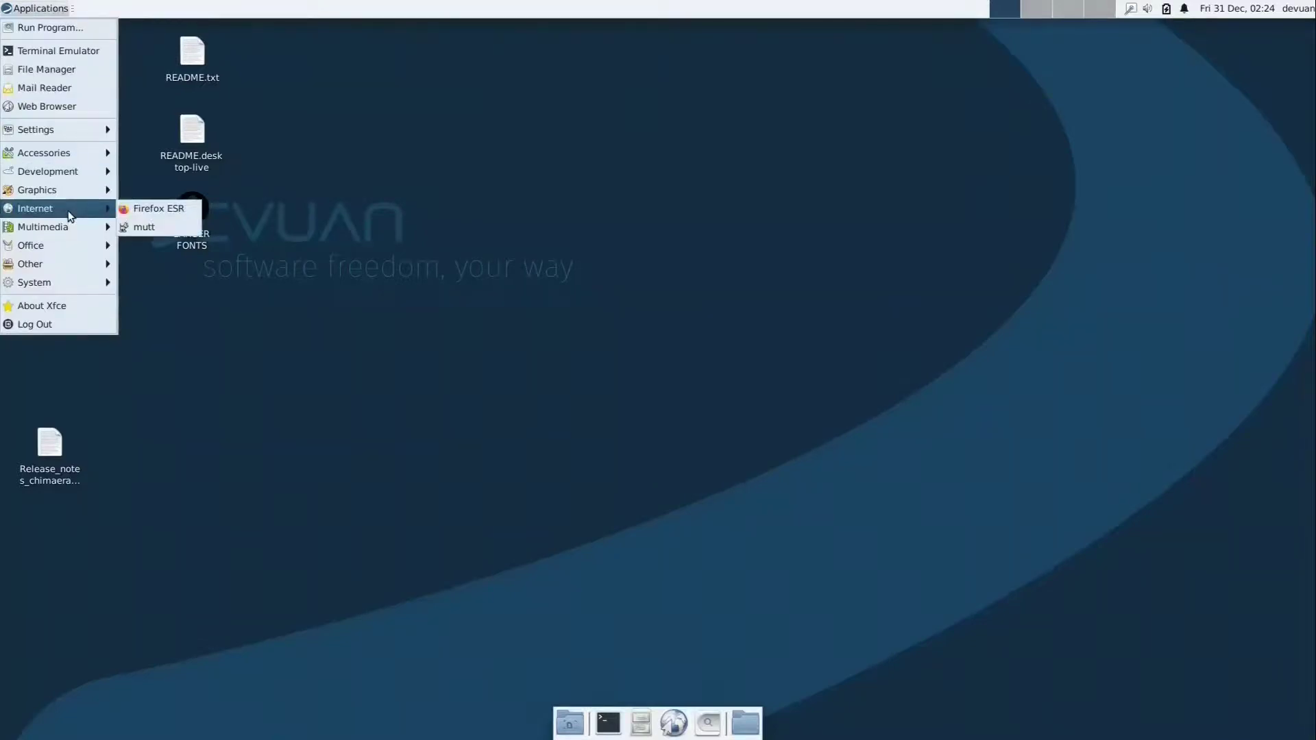
{"action": "mouse_move", "coordinate": [68, 188]}
{"action": "left_click", "coordinate": [163, 208]}
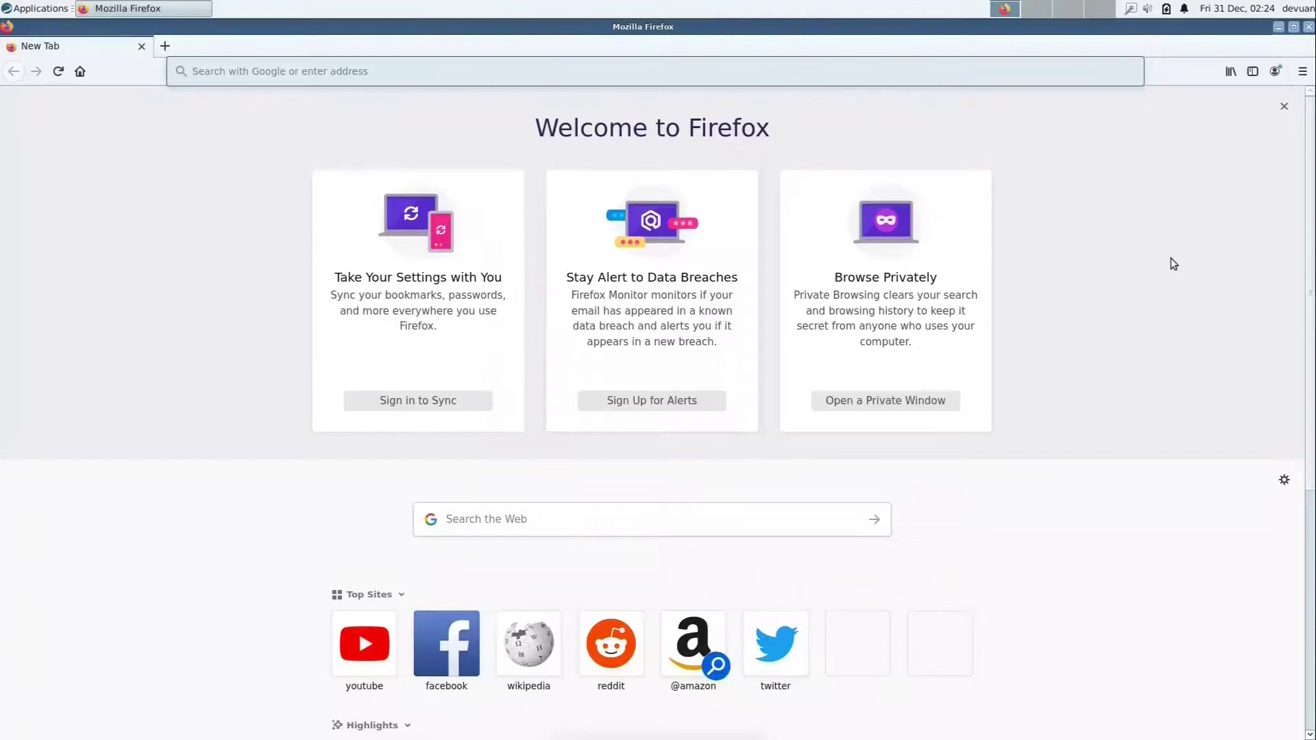
Confirm Firefox reports version 78.14.0esr in About Firefox, then quit the browser.
{"action": "left_click", "coordinate": [1302, 72]}
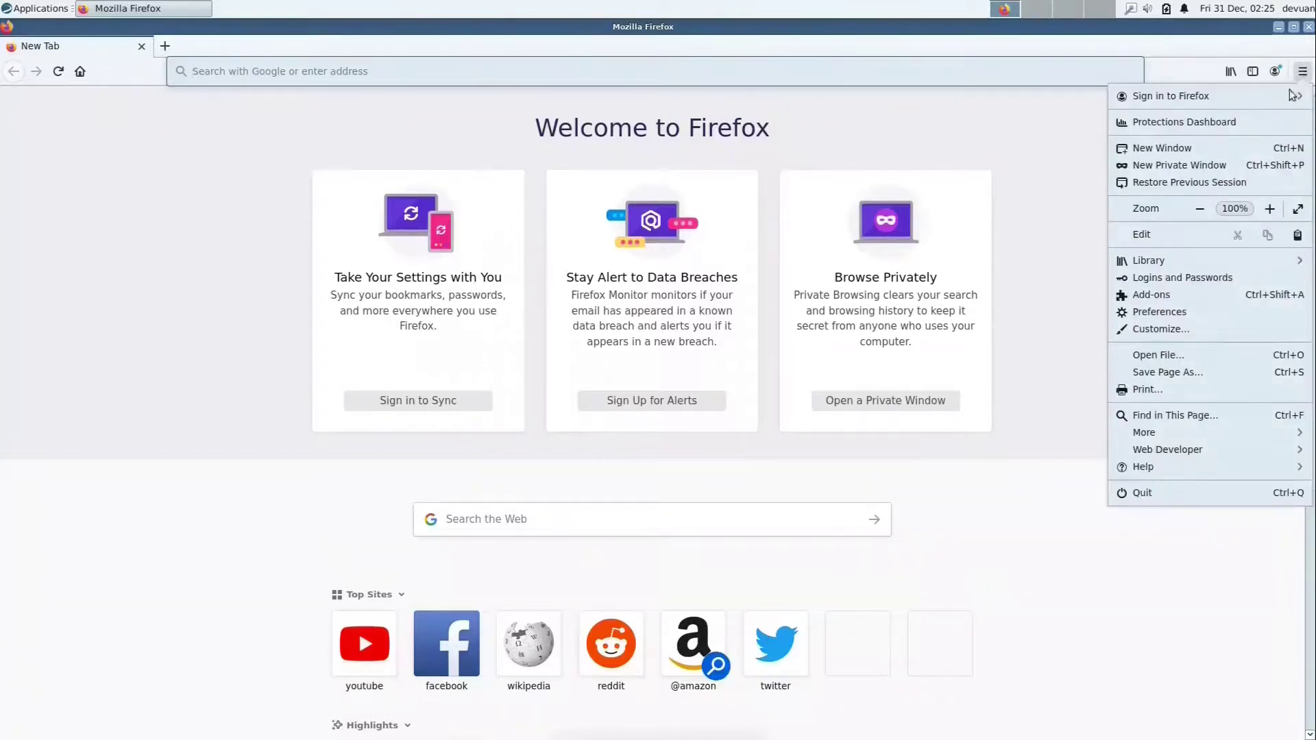
{"action": "left_click", "coordinate": [1194, 465]}
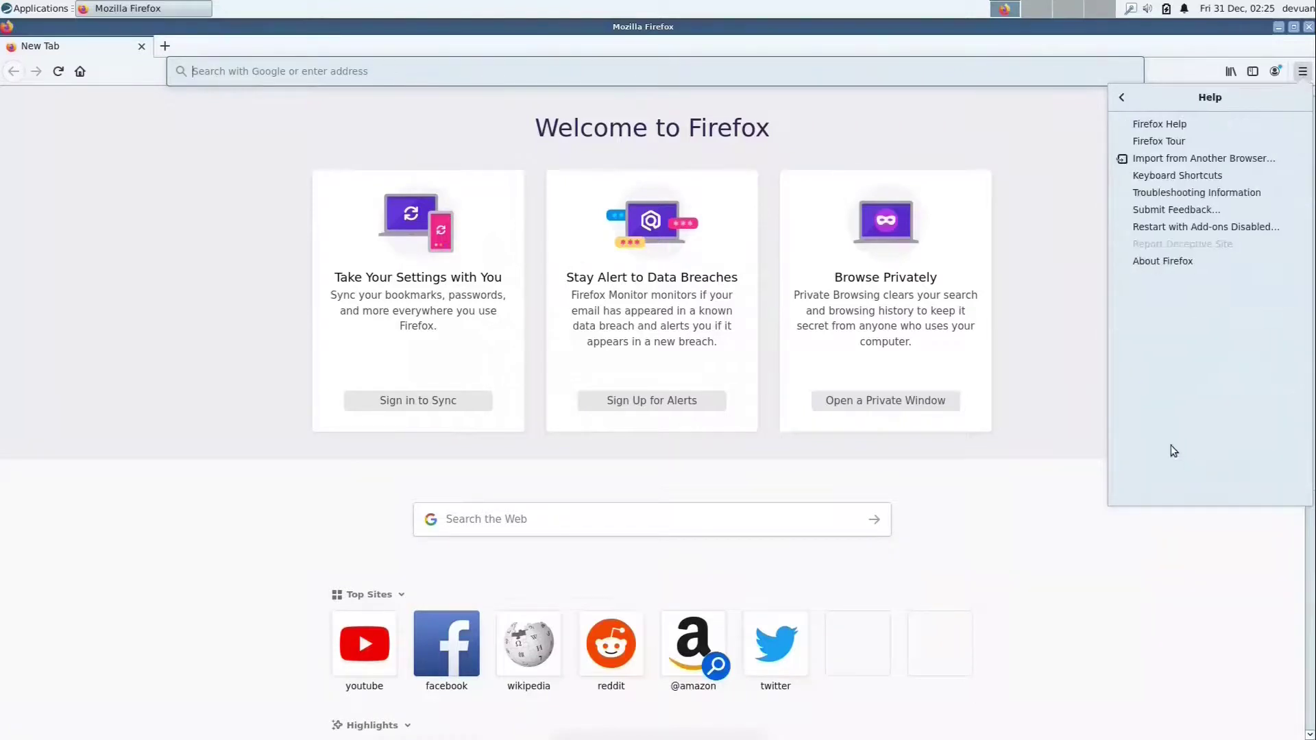
{"action": "left_click", "coordinate": [1158, 263]}
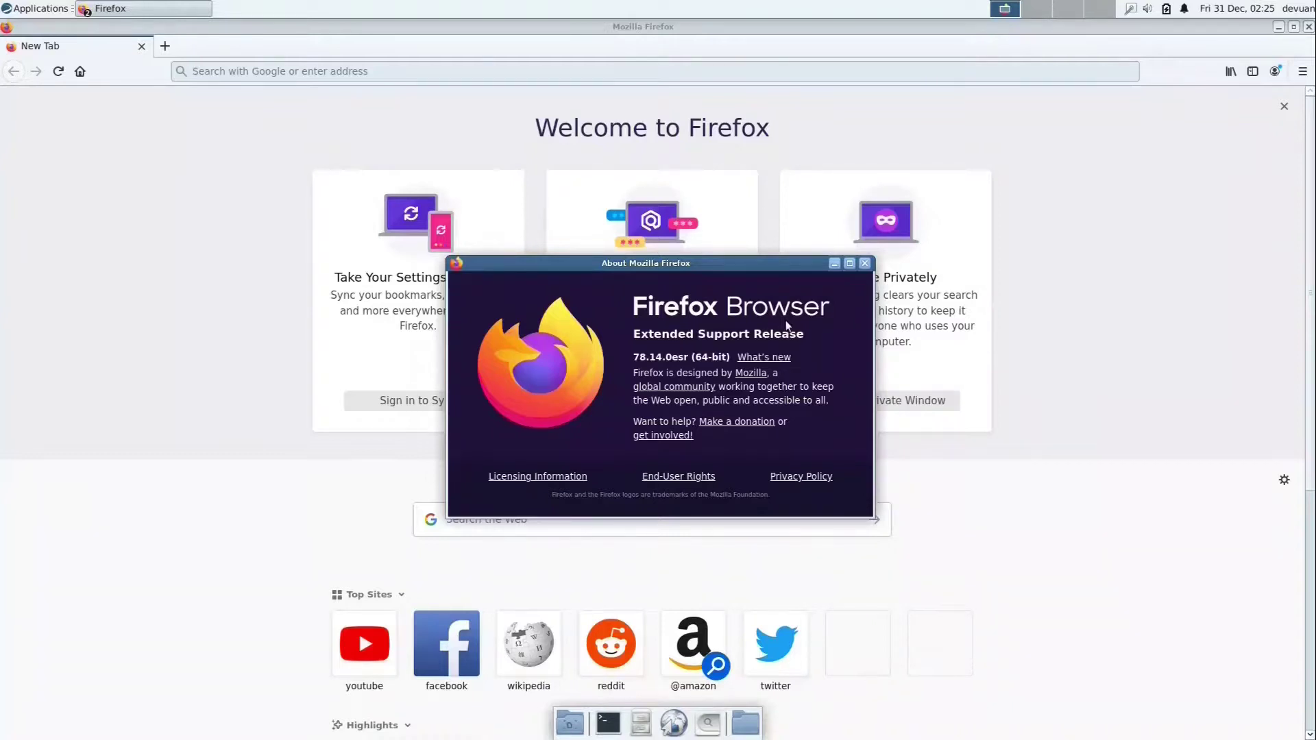
{"action": "left_click", "coordinate": [865, 264]}
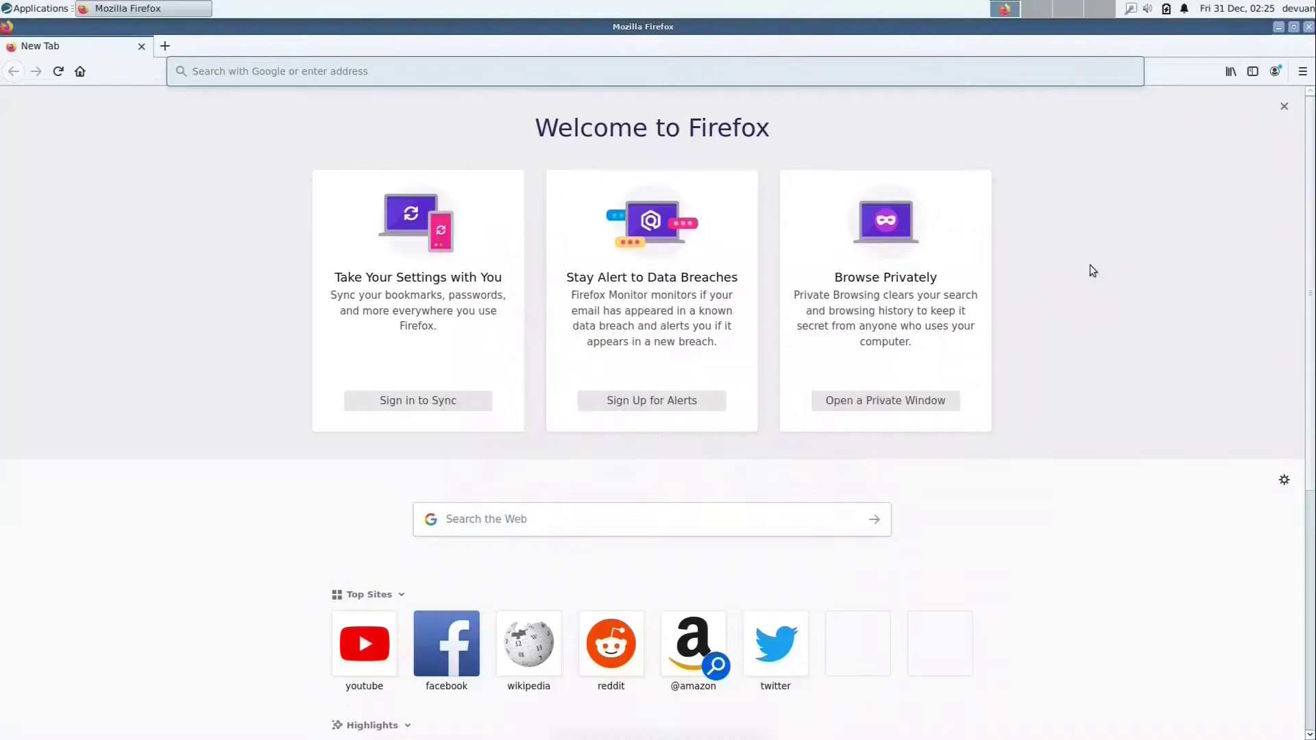
{"action": "left_click", "coordinate": [1309, 27]}
{"action": "left_click", "coordinate": [41, 9]}
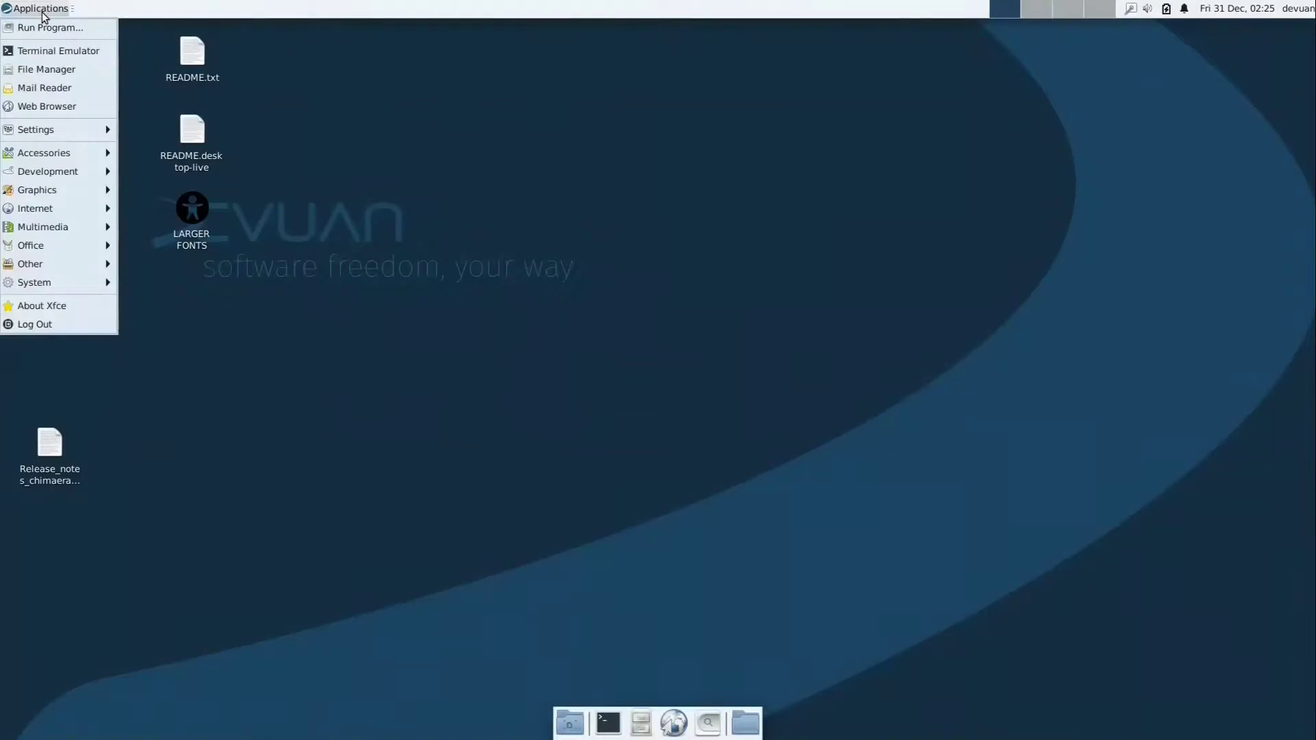
Launch LibreOffice Calc, confirm version 7.0.4.2 in About LibreOffice, then close Calc.
{"action": "mouse_move", "coordinate": [70, 227]}
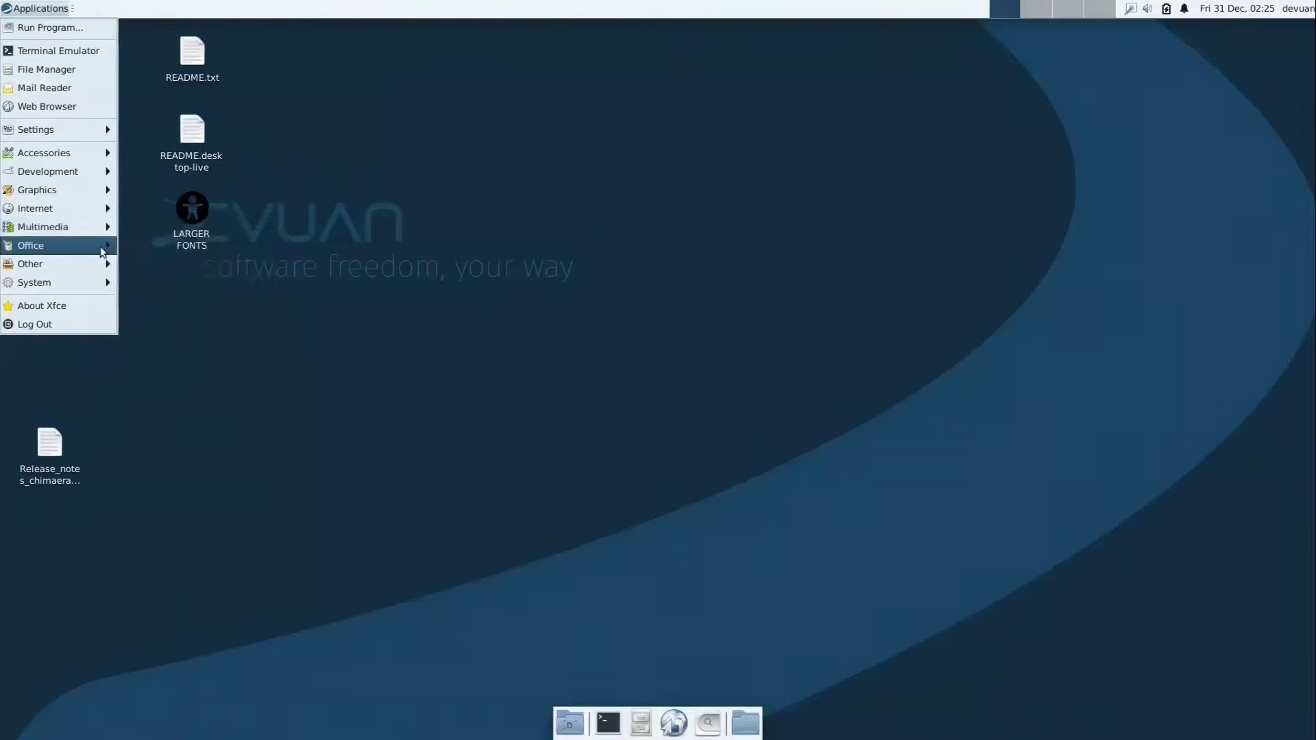
{"action": "mouse_move", "coordinate": [99, 252]}
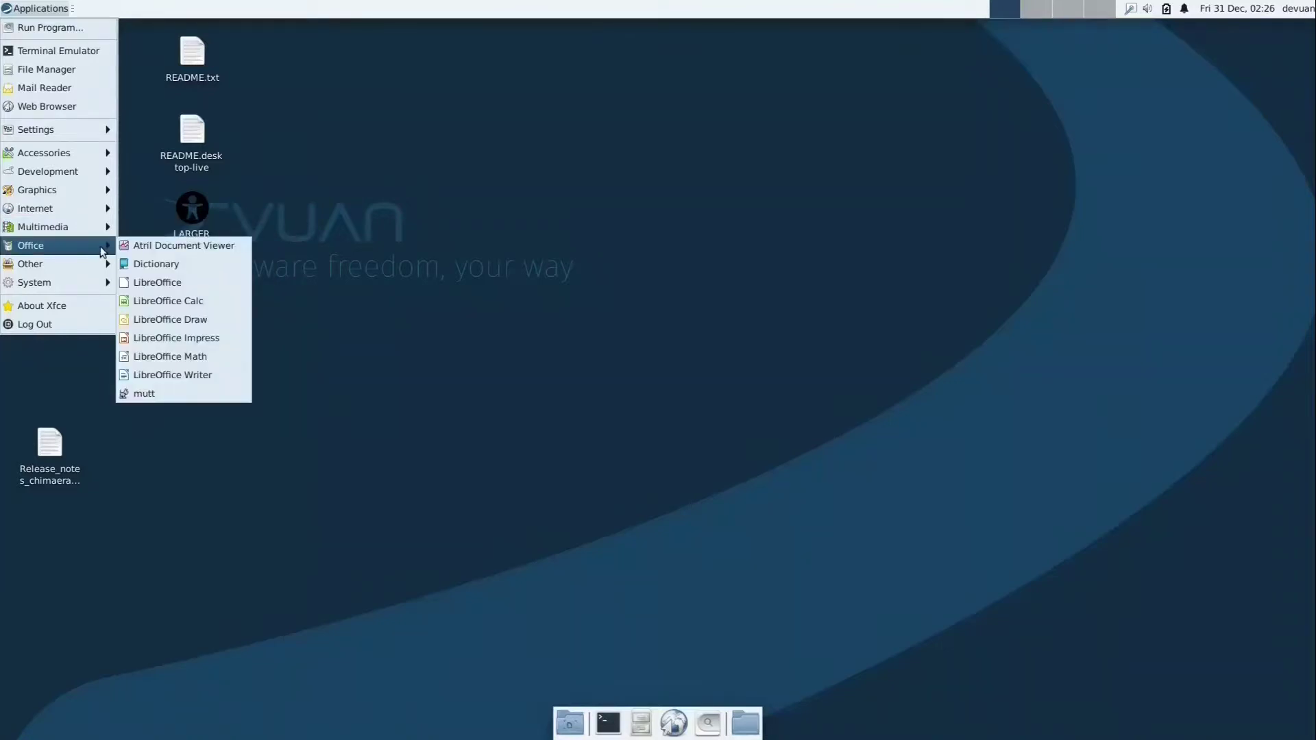
{"action": "left_click", "coordinate": [201, 301]}
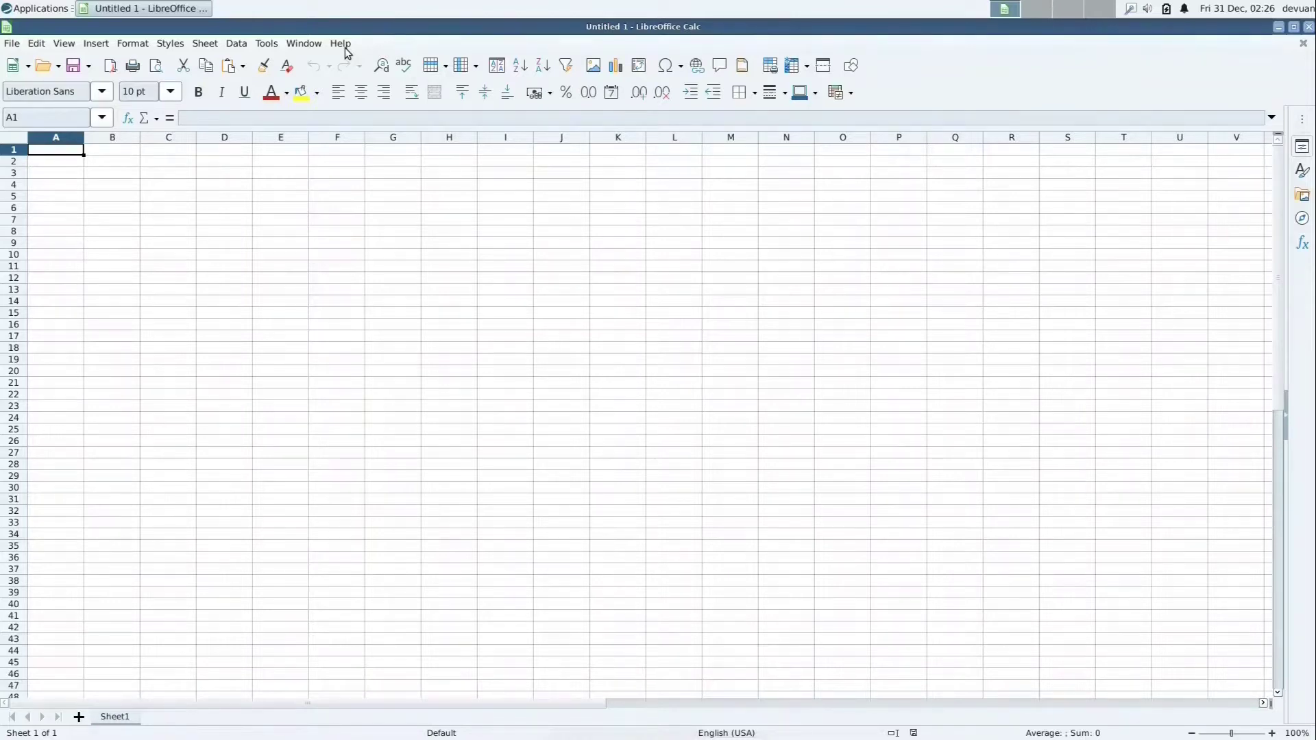
{"action": "left_click", "coordinate": [346, 45]}
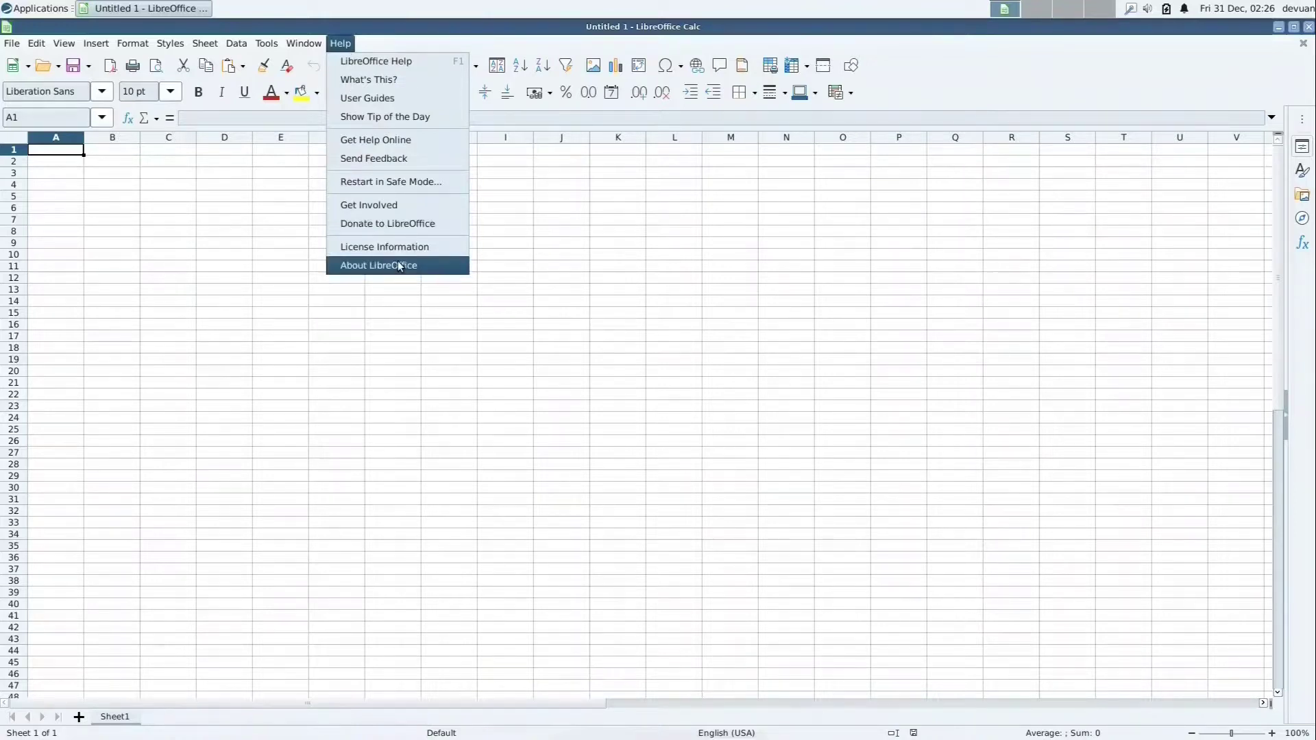
{"action": "left_click", "coordinate": [401, 265]}
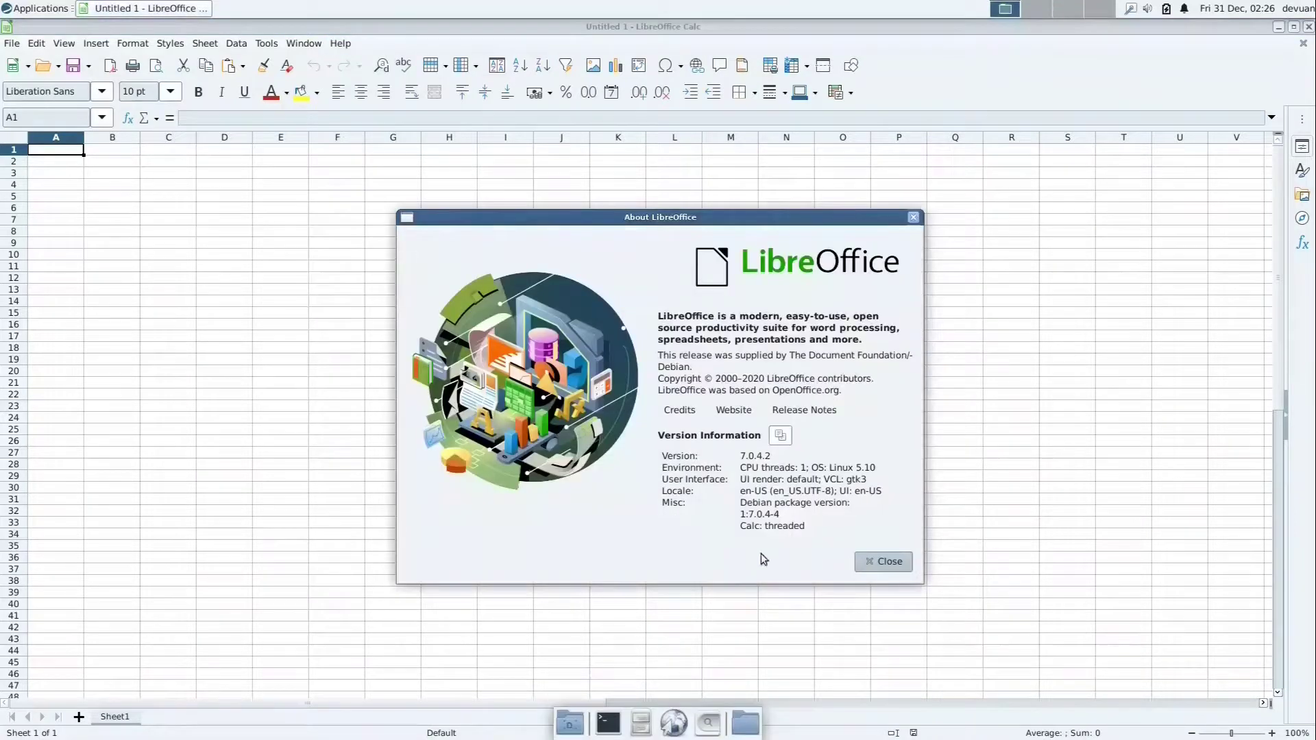
{"action": "left_click", "coordinate": [891, 567]}
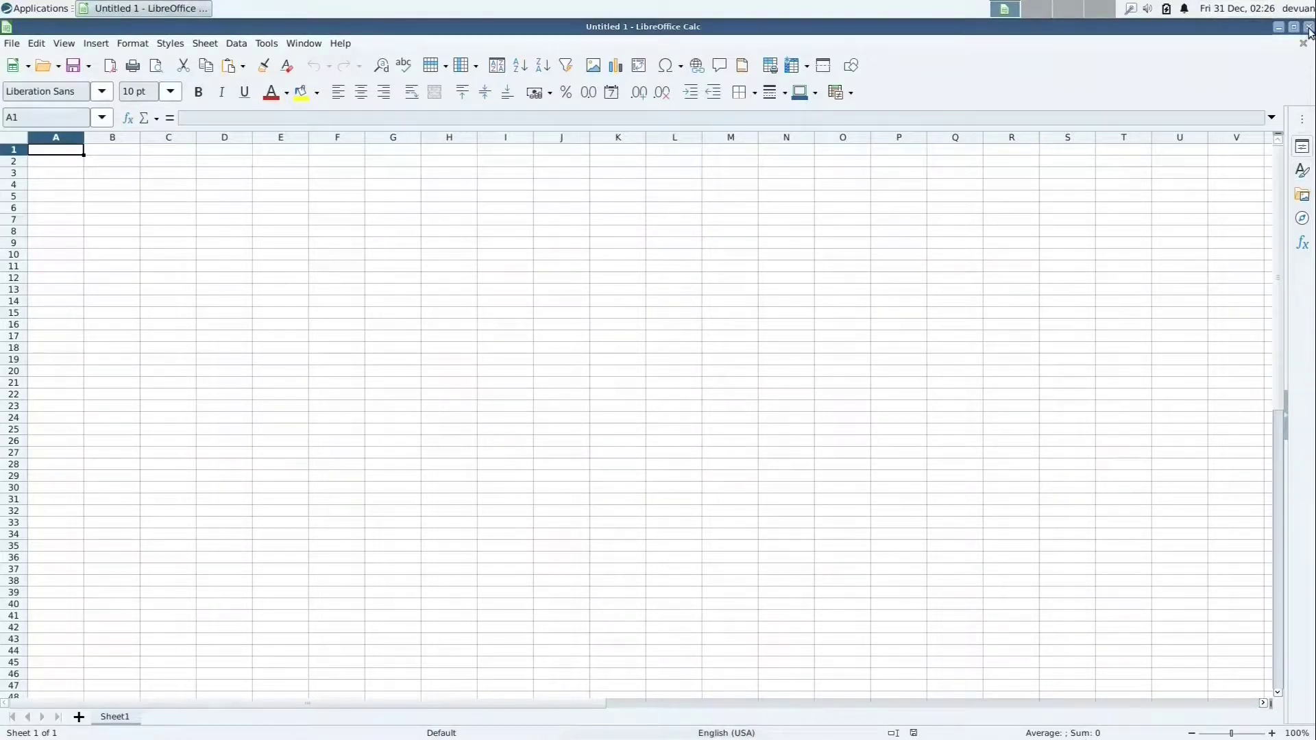
{"action": "left_click", "coordinate": [1309, 28]}
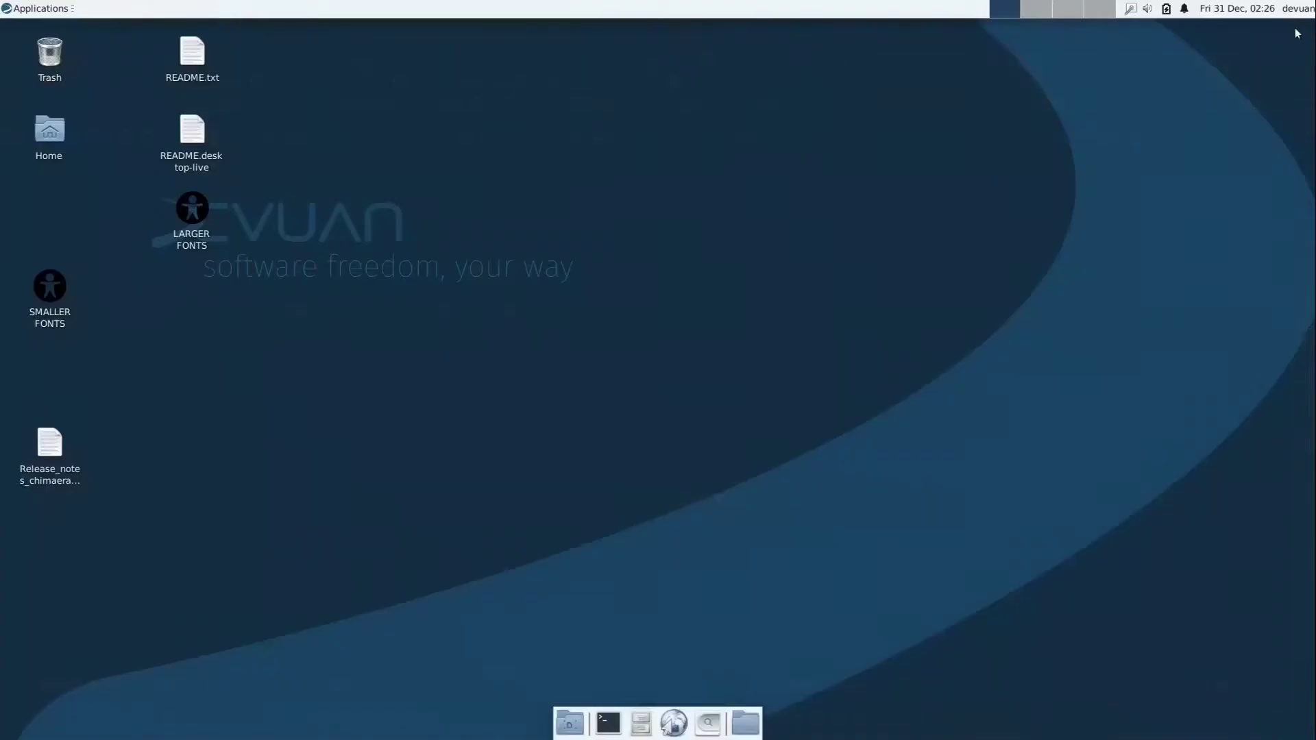
Launch htop from the System menu to view running processes, then close it.
{"action": "left_click", "coordinate": [59, 8]}
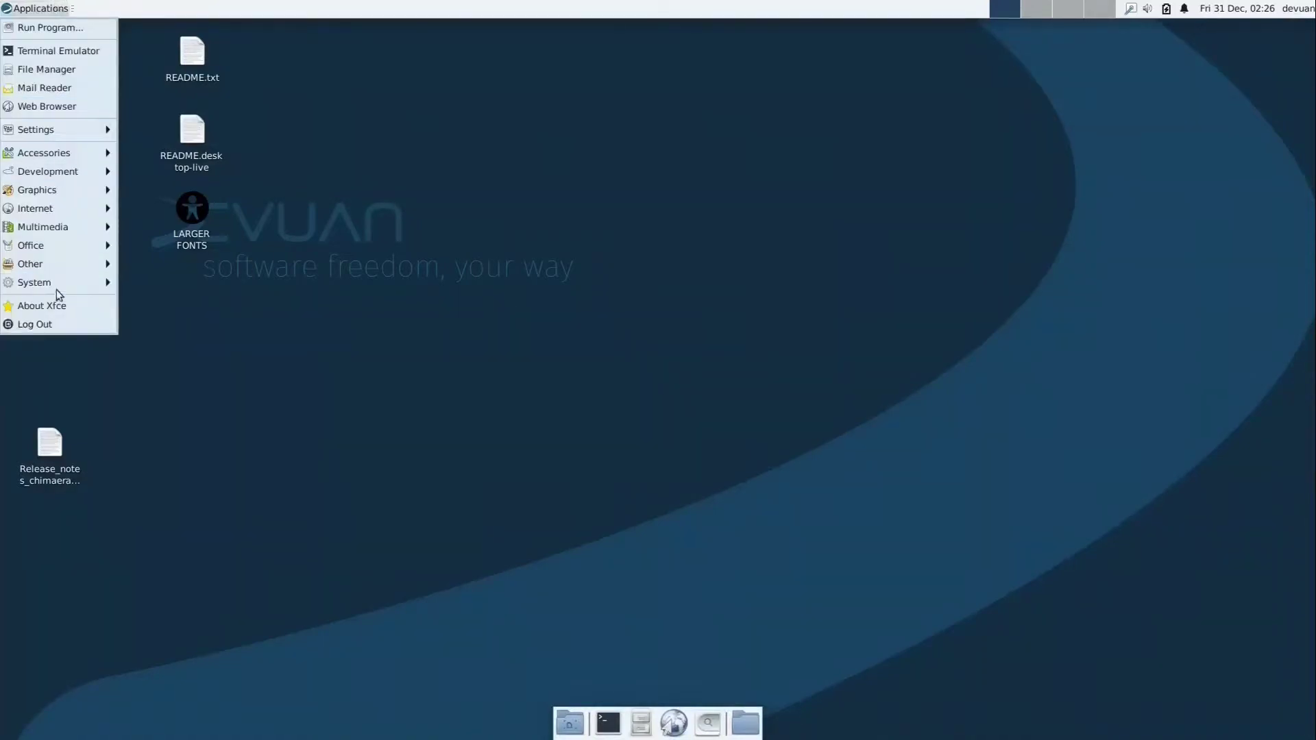
{"action": "mouse_move", "coordinate": [84, 273]}
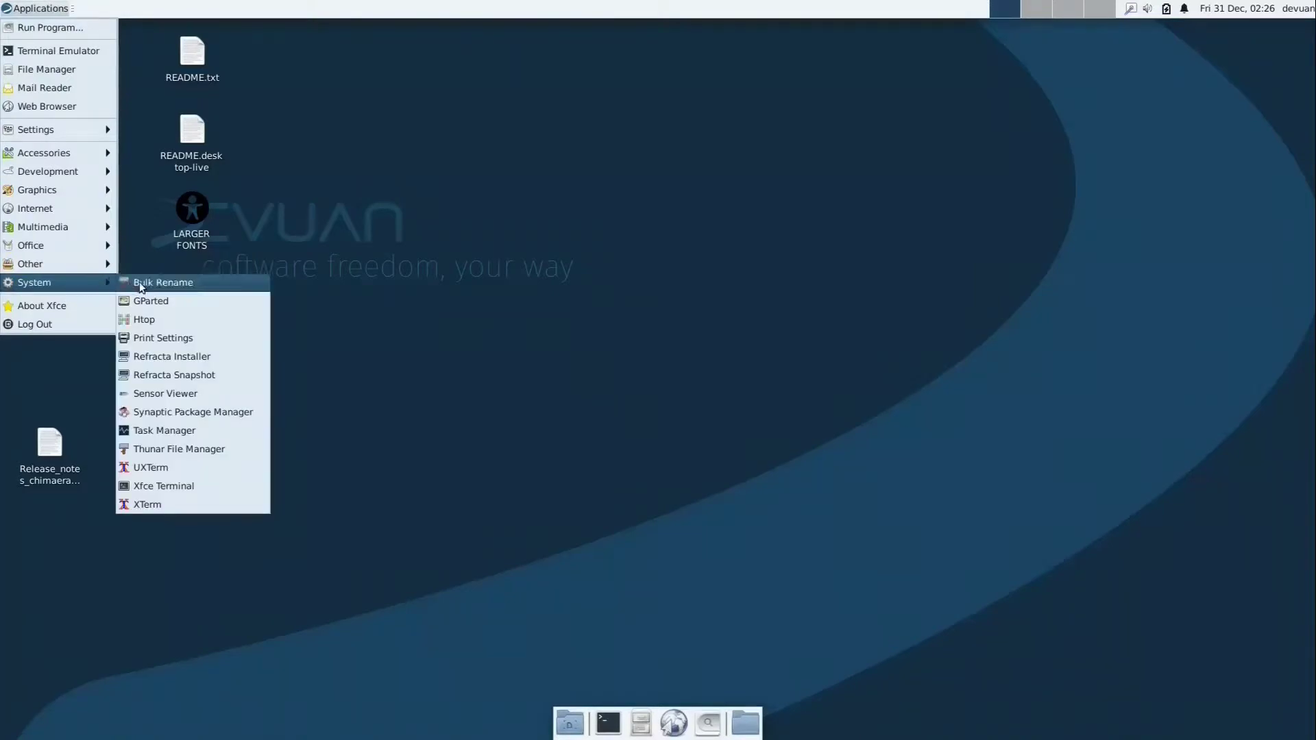
{"action": "left_click", "coordinate": [170, 319]}
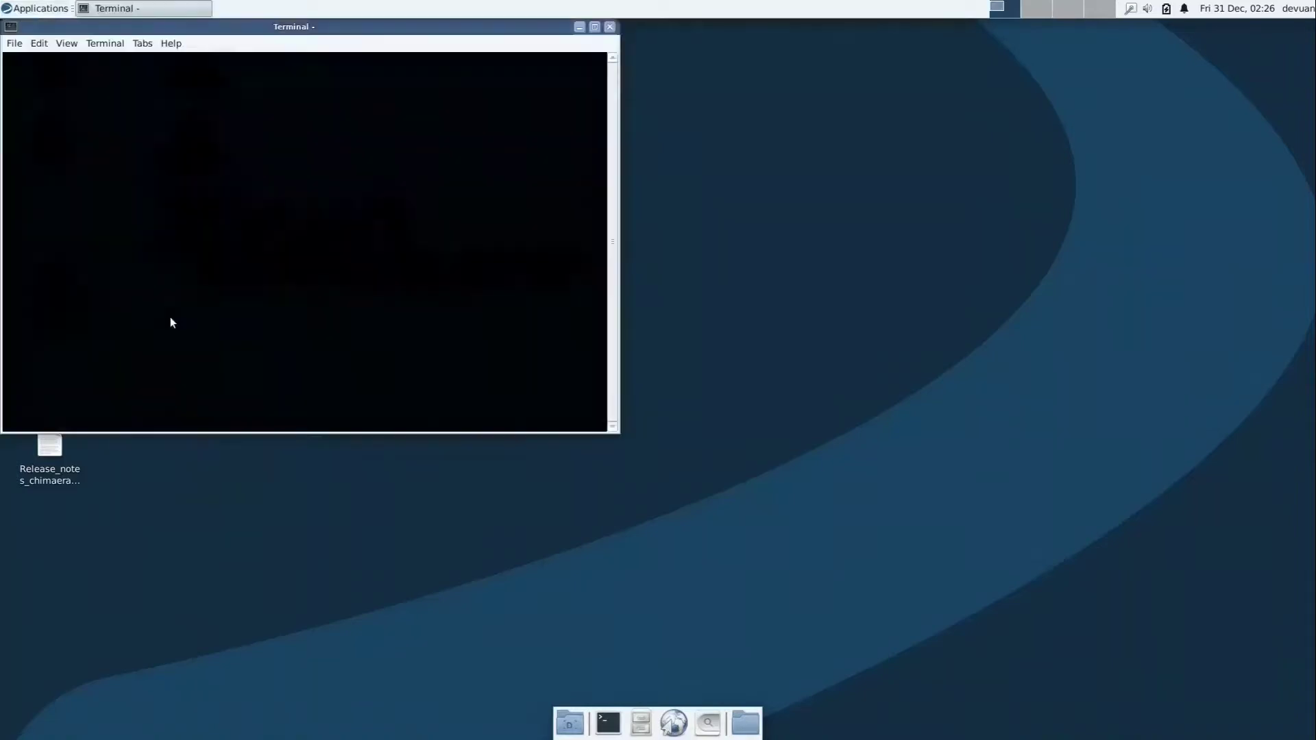
{"action": "left_click_drag", "start_coordinate": [294, 28], "coordinate": [584, 143]}
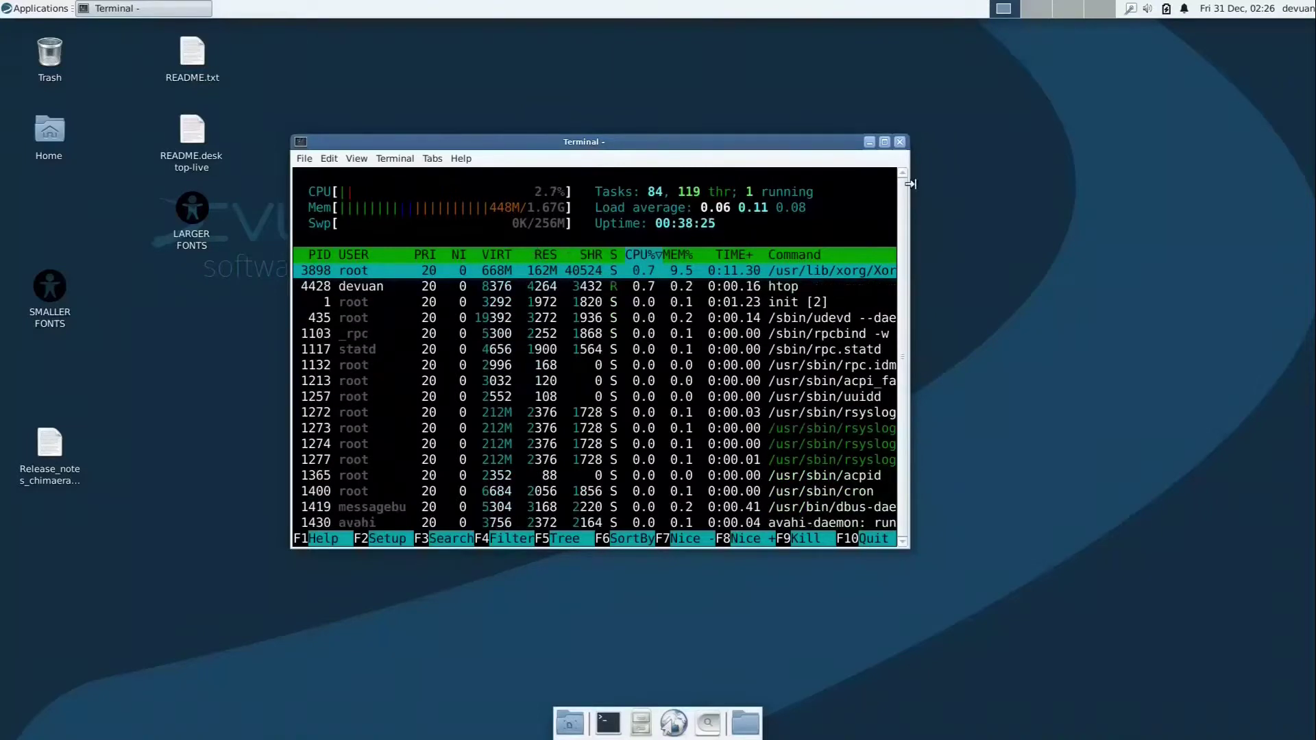
{"action": "left_click", "coordinate": [900, 142]}
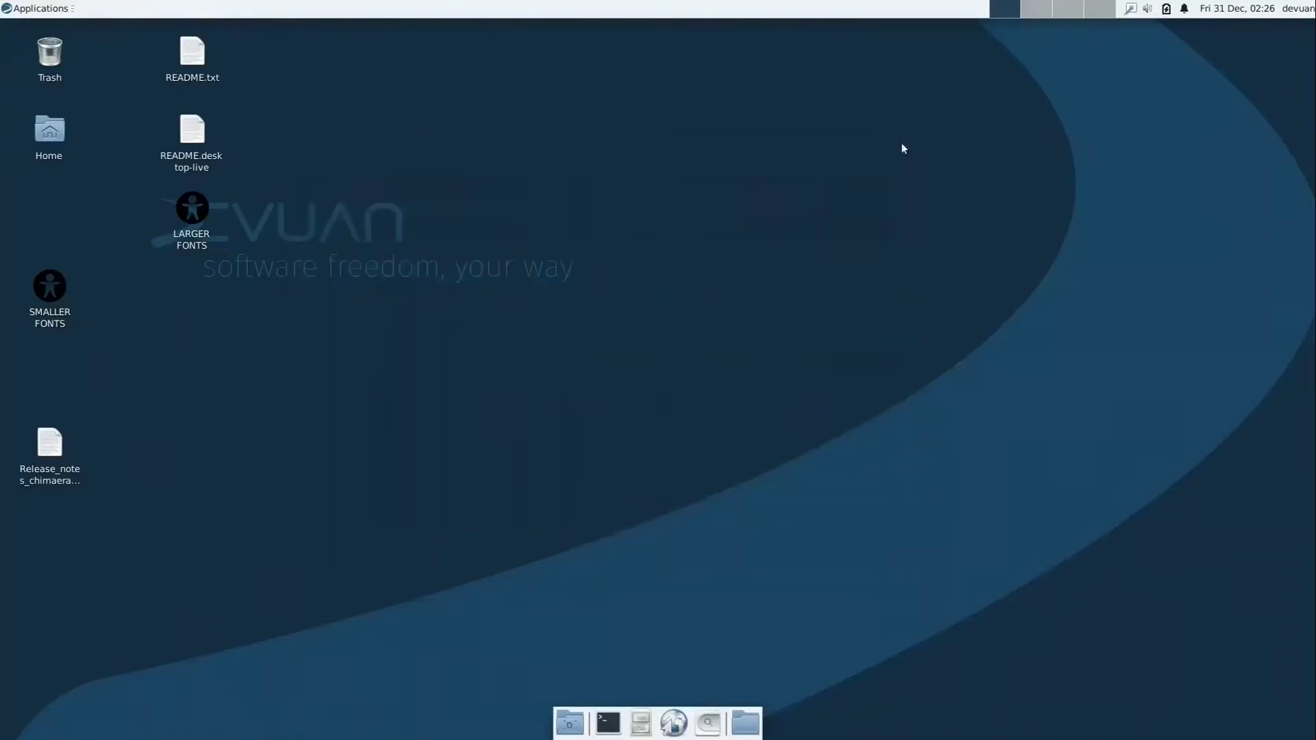
Run uname -a in a new terminal, highlight kernel 5.10, then close the terminal.
{"action": "left_click", "coordinate": [607, 723]}
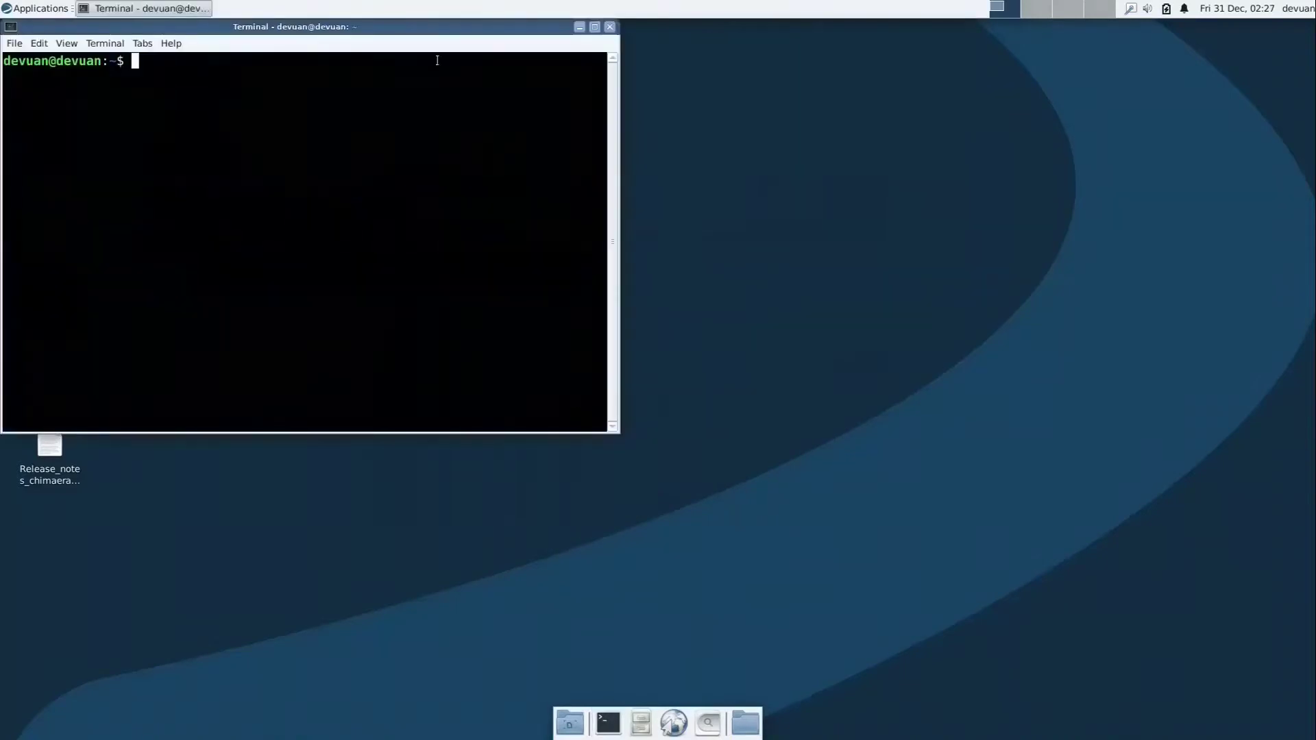
{"action": "left_click_drag", "start_coordinate": [414, 29], "coordinate": [771, 156]}
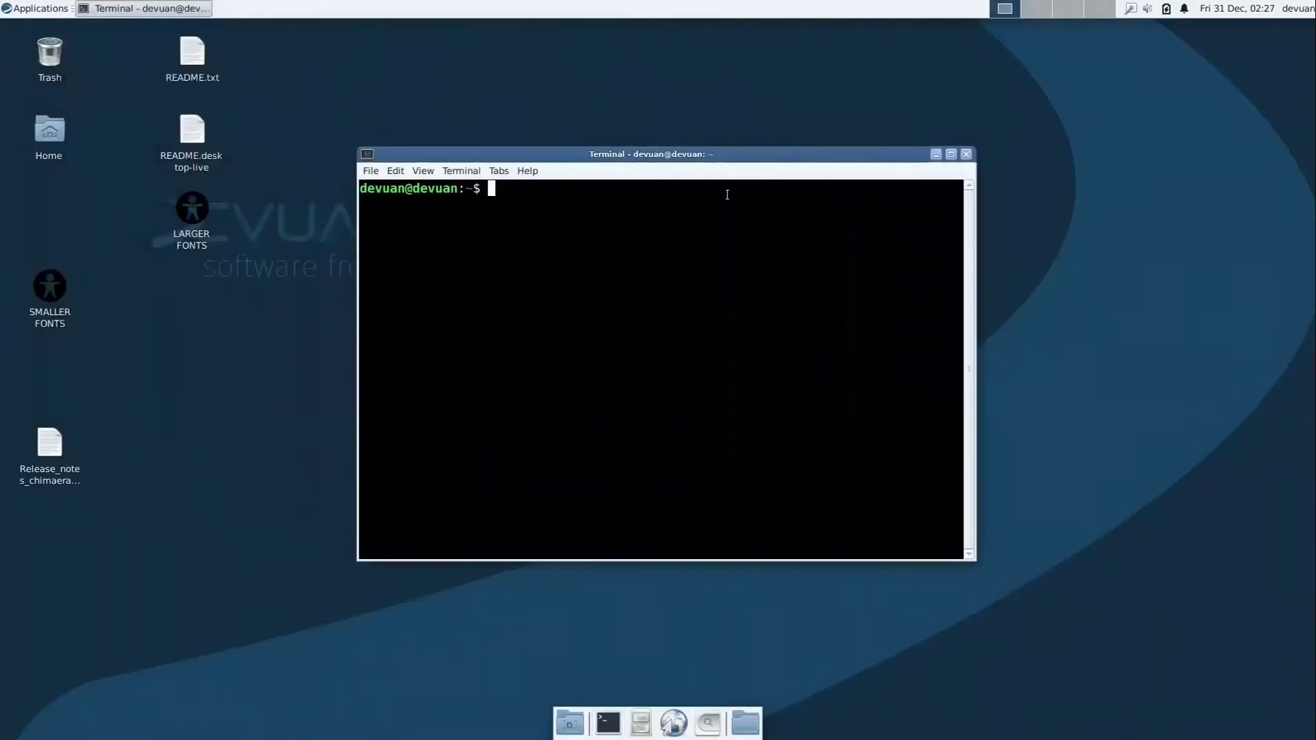
{"action": "type", "text": "uname -a"}
{"action": "key", "text": "Return"}
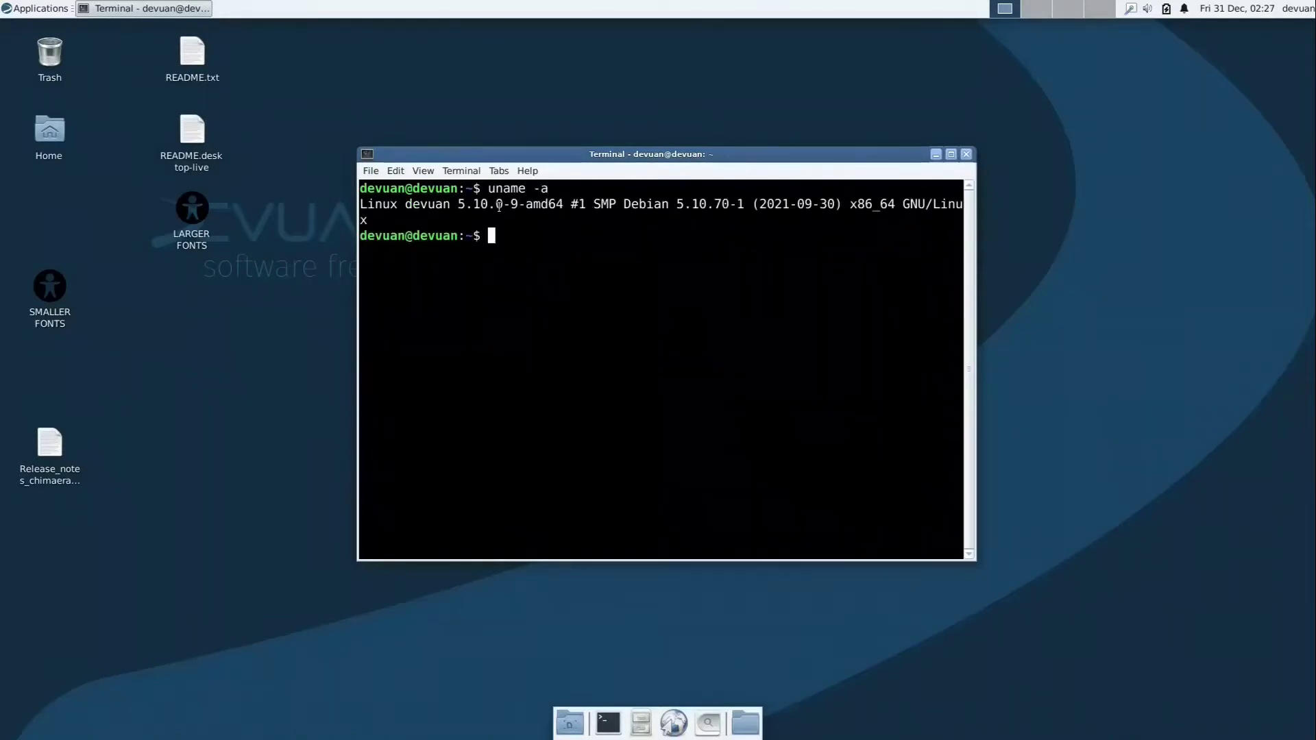
{"action": "left_click_drag", "start_coordinate": [458, 204], "coordinate": [487, 204]}
{"action": "left_click", "coordinate": [551, 237]}
{"action": "left_click", "coordinate": [967, 155]}
Open the Applications menu and reveal the System submenu containing Refracta Snapshot.
{"action": "left_click", "coordinate": [22, 8]}
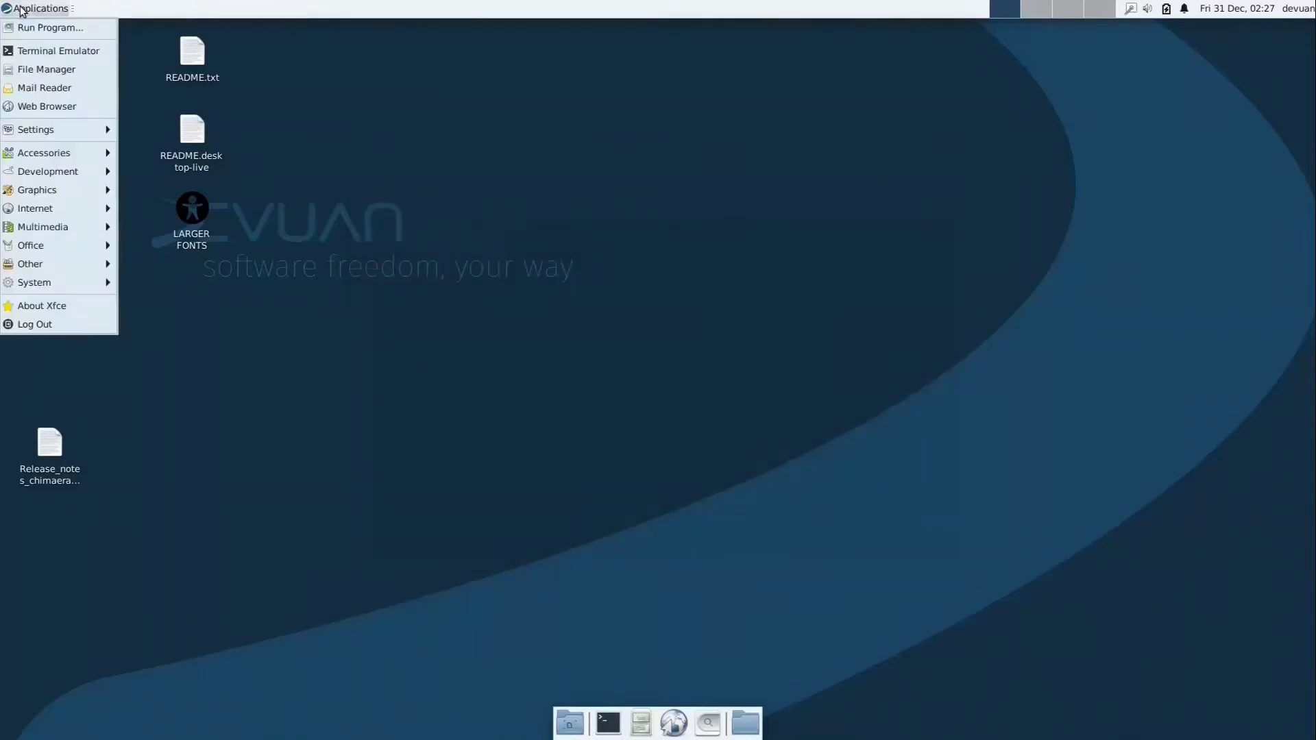
{"action": "mouse_move", "coordinate": [66, 251]}
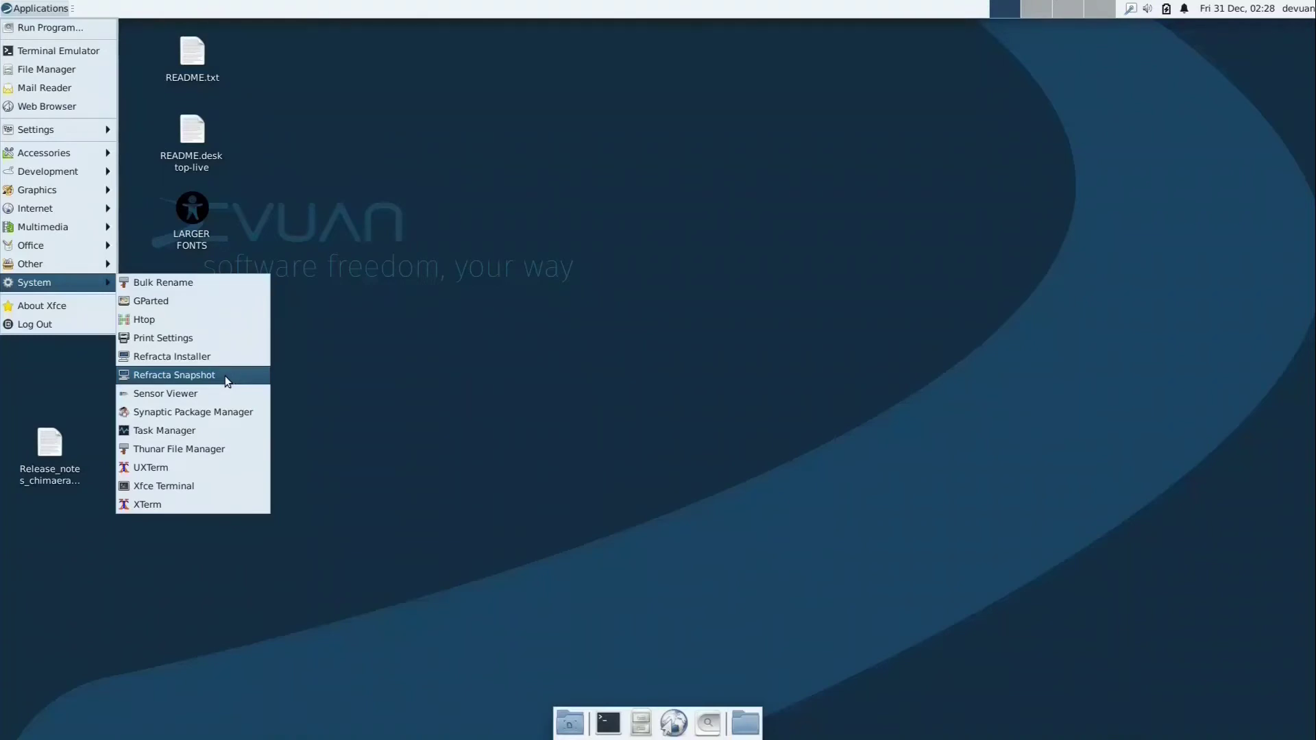
Launch Refracta Snapshot and authenticate with the sudo password to reach its task chooser.
{"action": "left_click", "coordinate": [225, 376]}
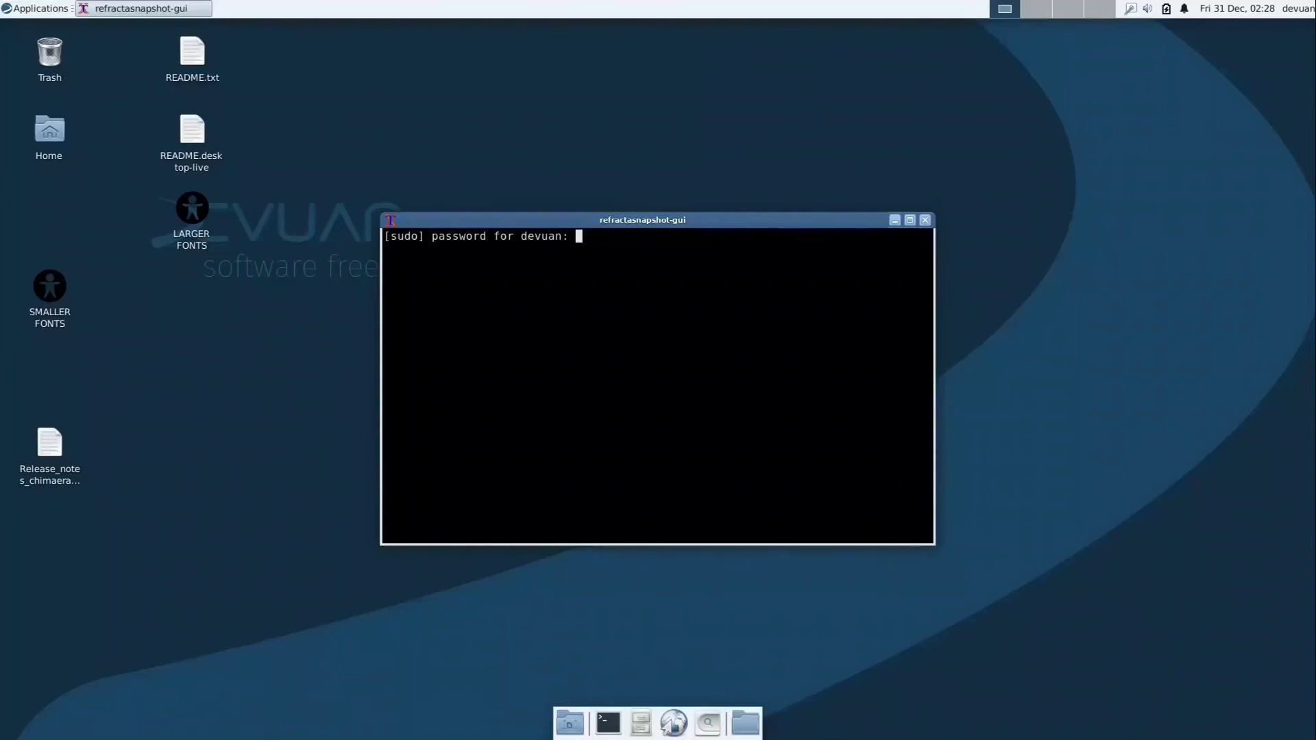
{"action": "key", "text": "Return"}
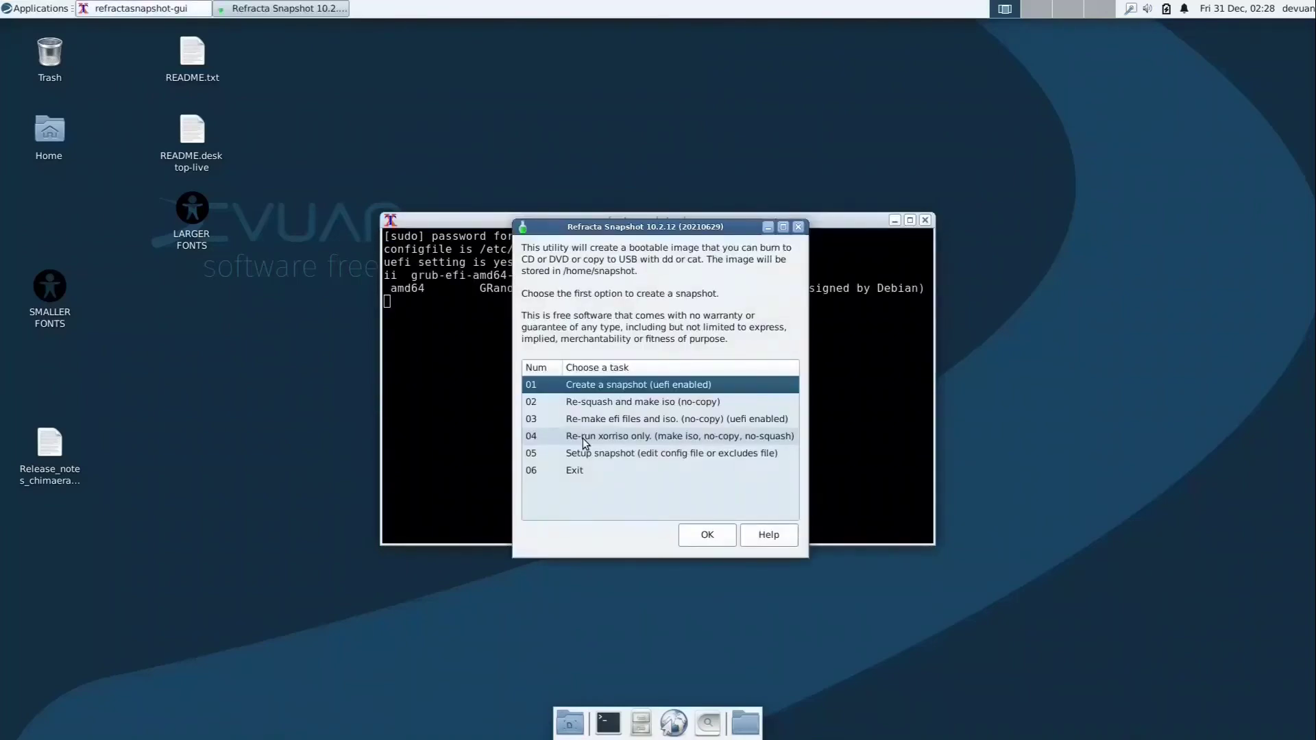